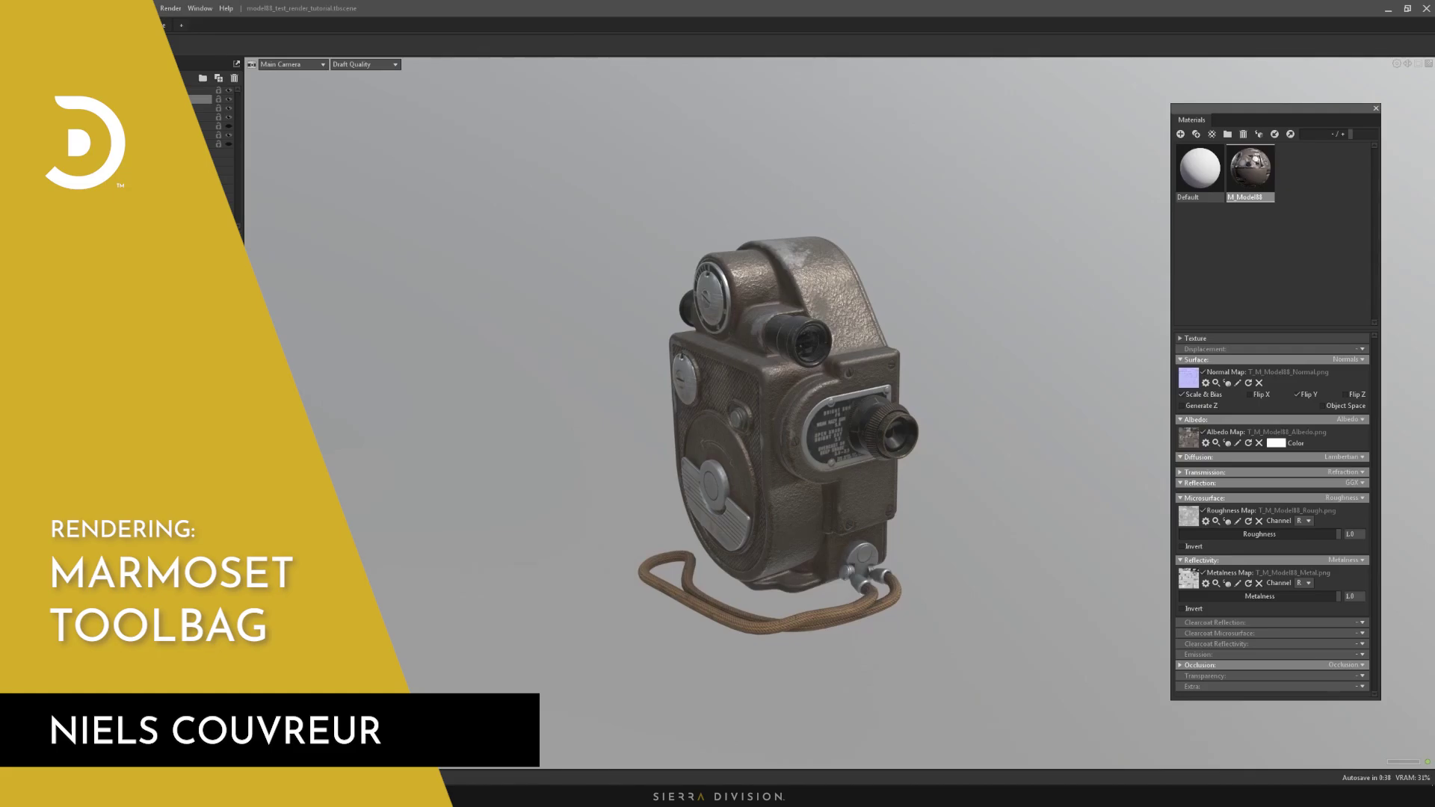
- Switch to another viewport camera and raise sharpen strength to 0.02, keeping Model88_Low hidden
left_click(252, 65)
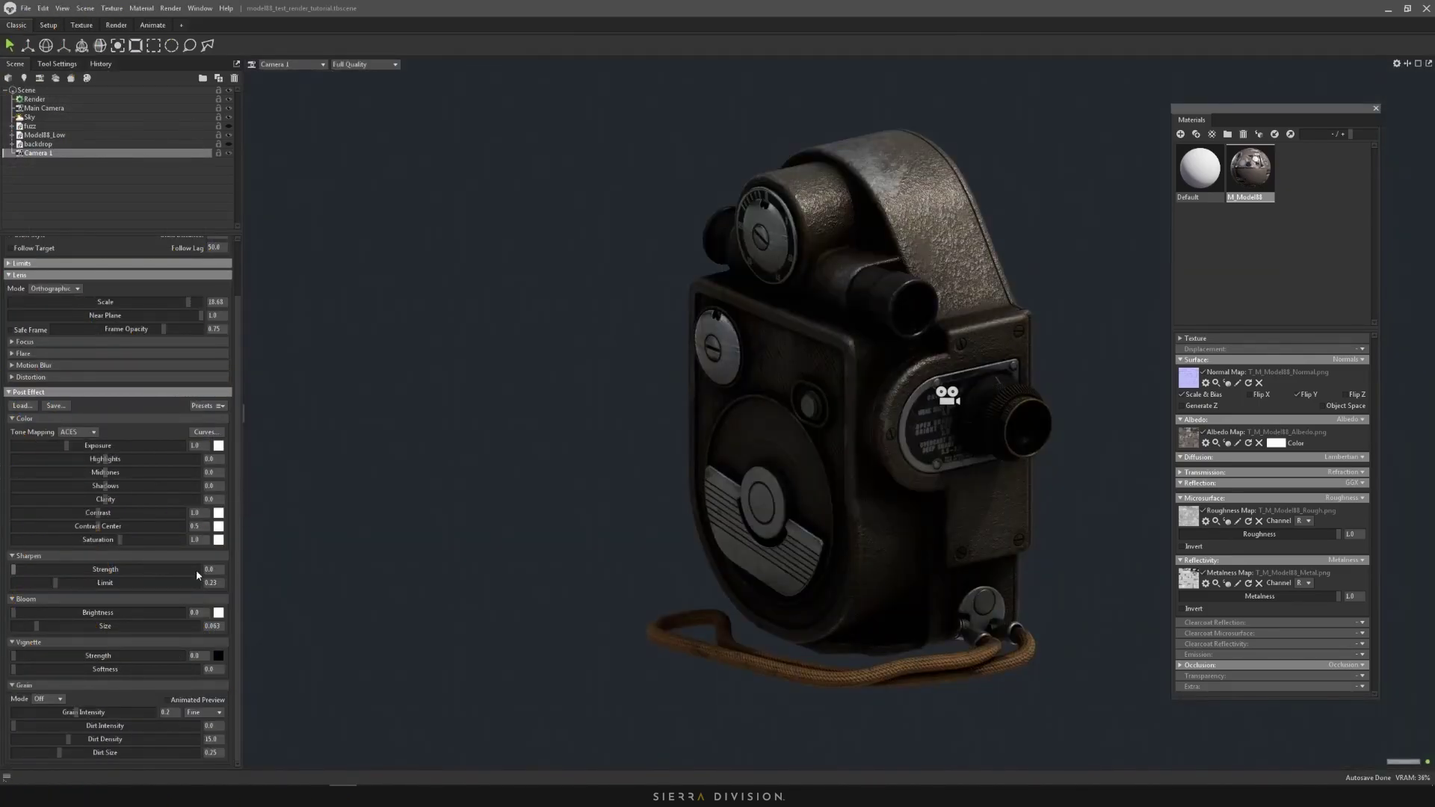
left_click_drag(196, 573, 398, 547)
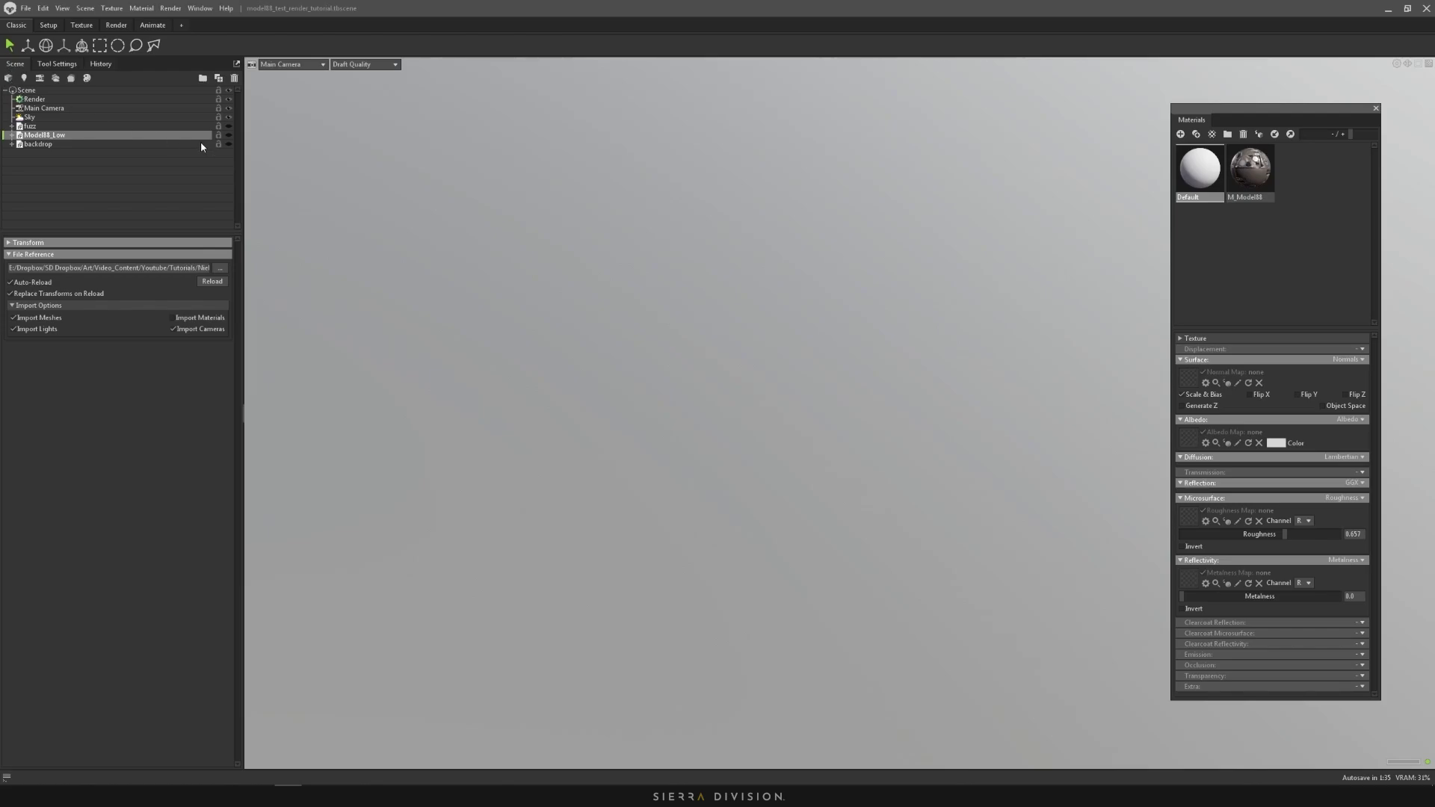
- Unhide Model88_Low and orbit slightly toward the white camera's front
left_click(228, 135)
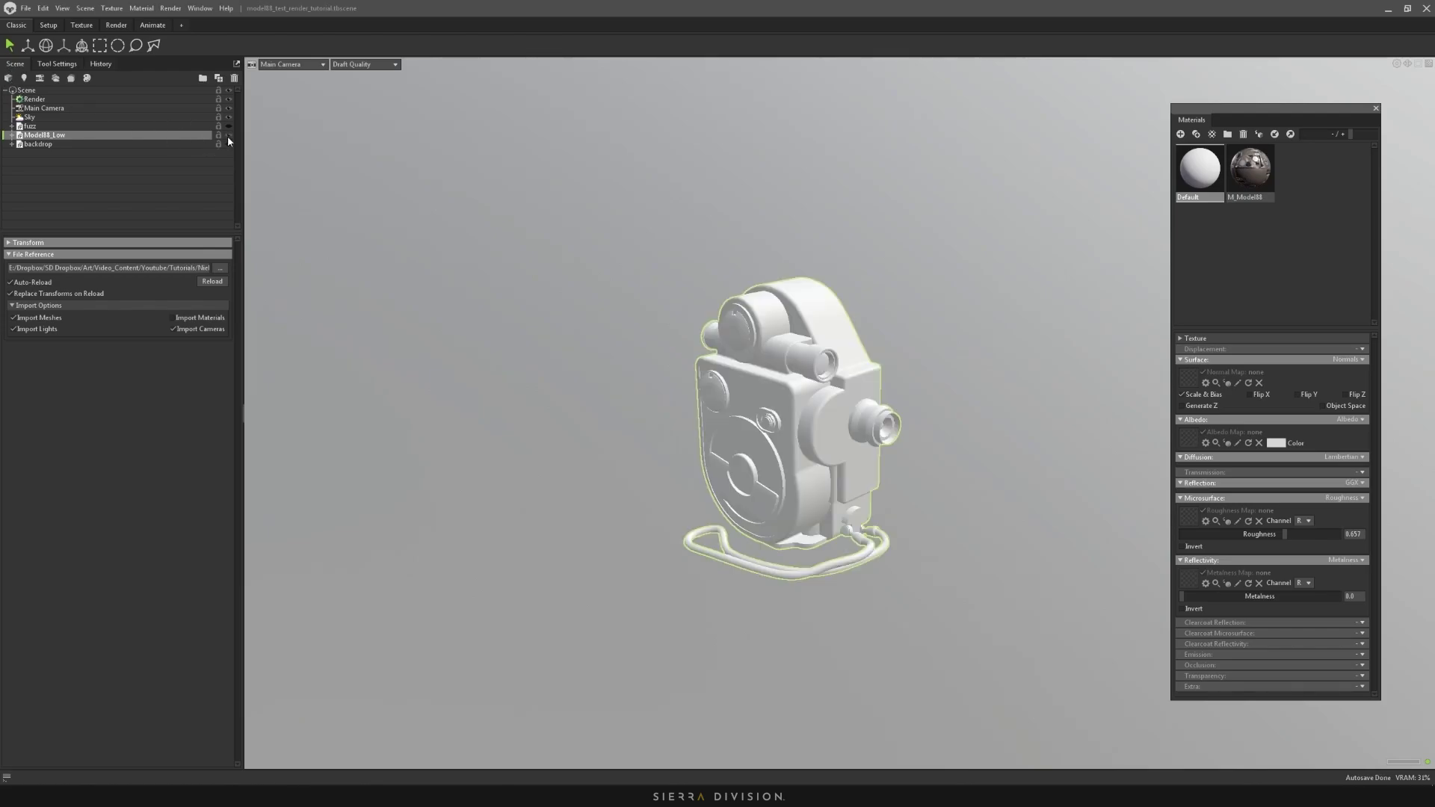
left_click_drag(870, 437, 941, 443)
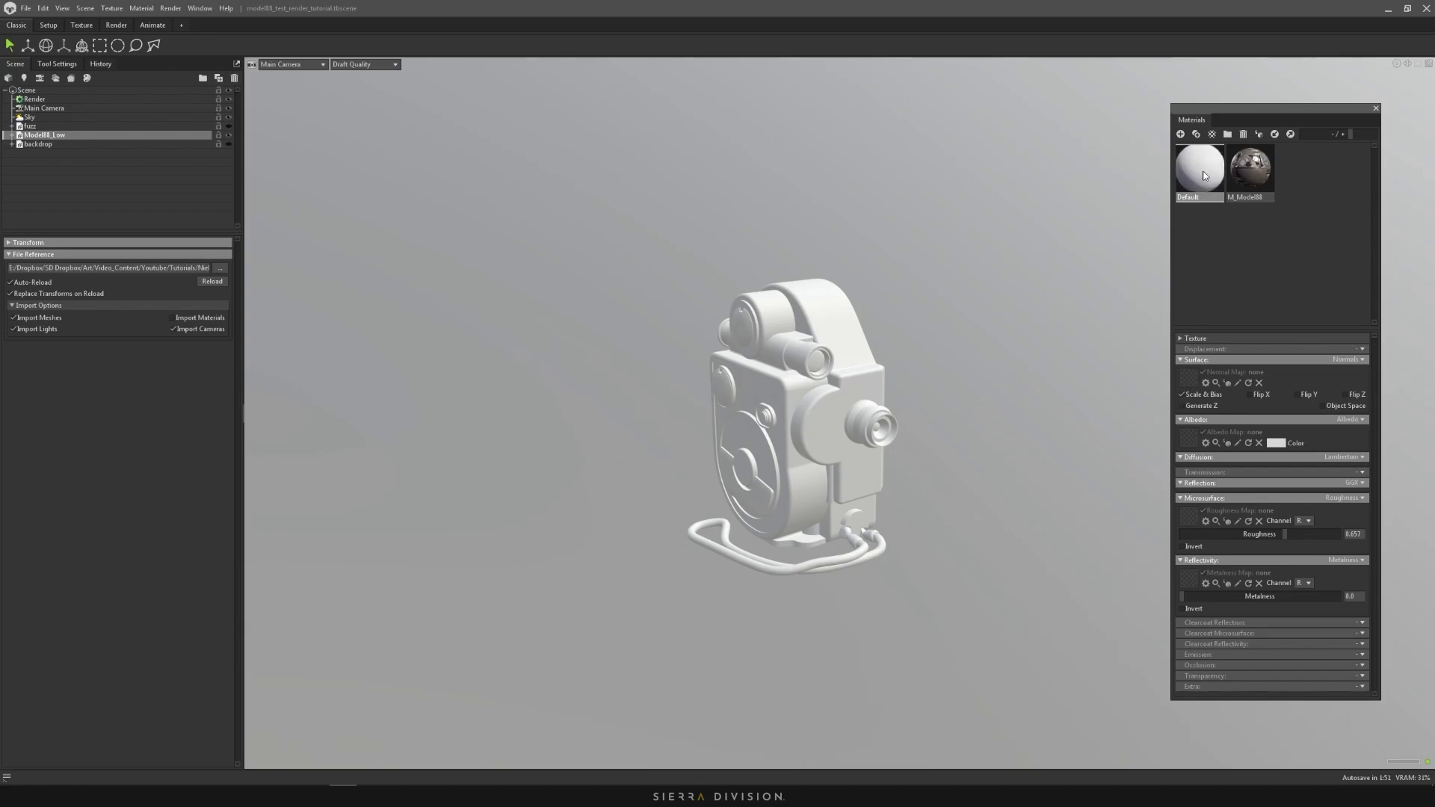
- Select the M_Model88 material, enable Flip Y on its normal map, and bring up its assign options
left_click(200, 9)
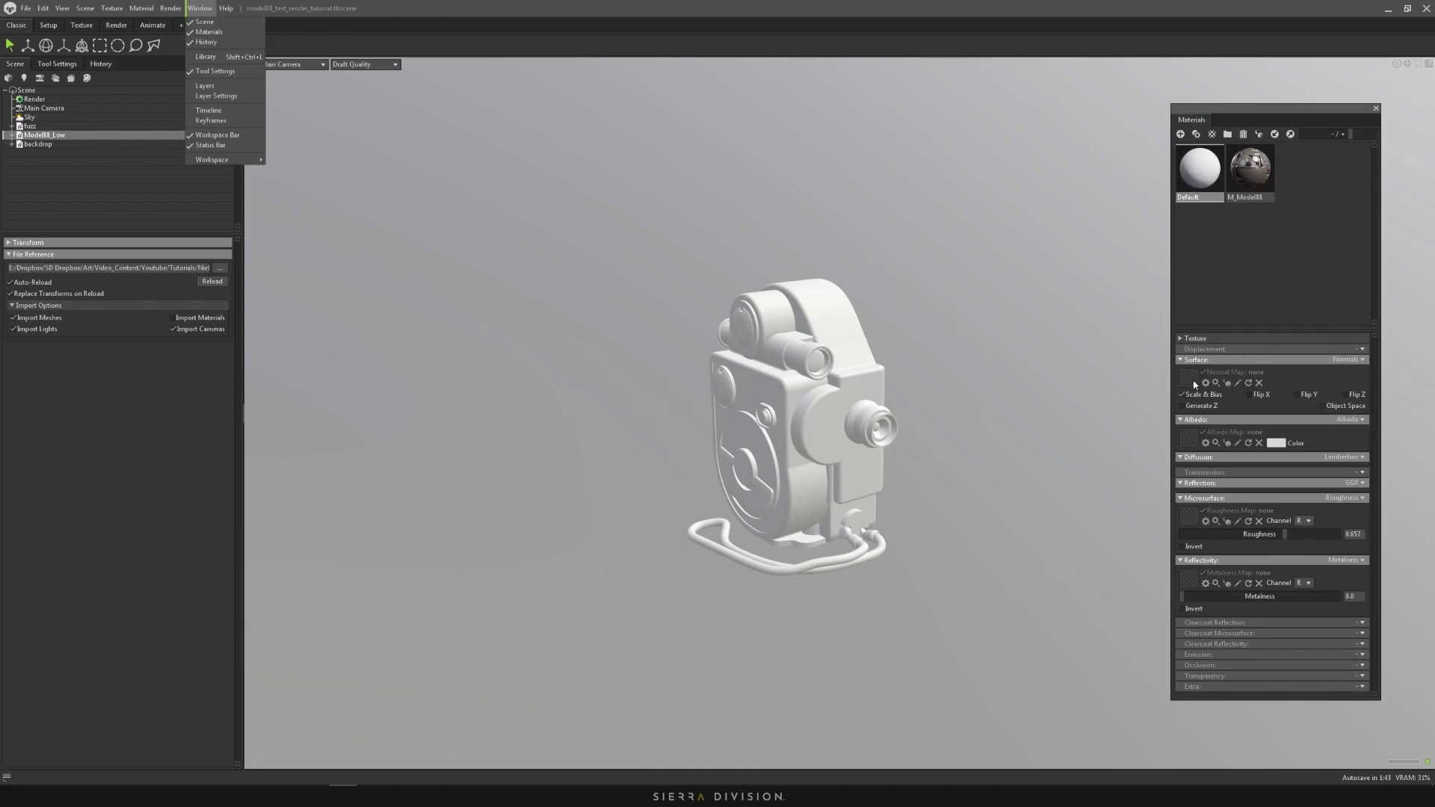
left_click(1259, 187)
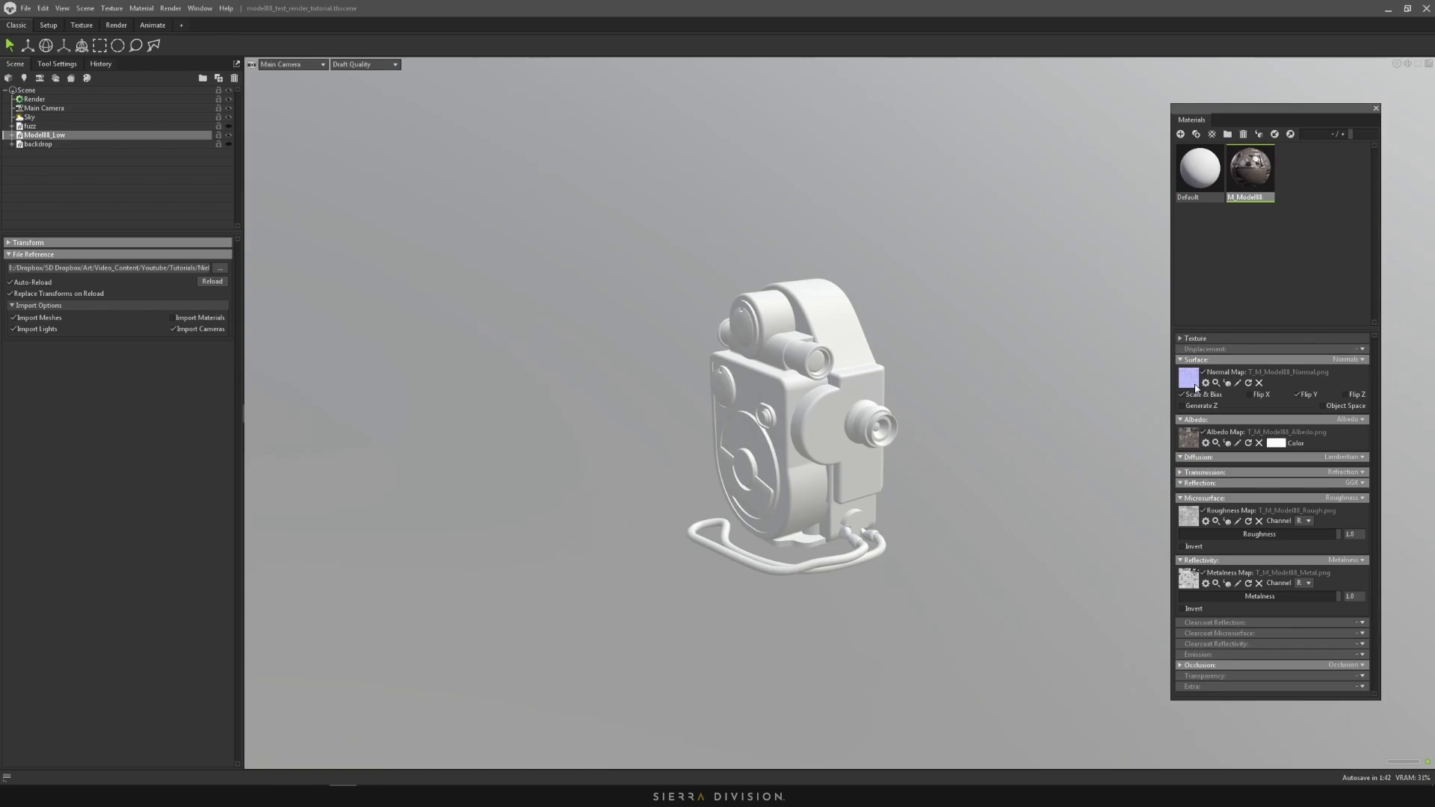
right_click(1237, 198)
left_click(1230, 306)
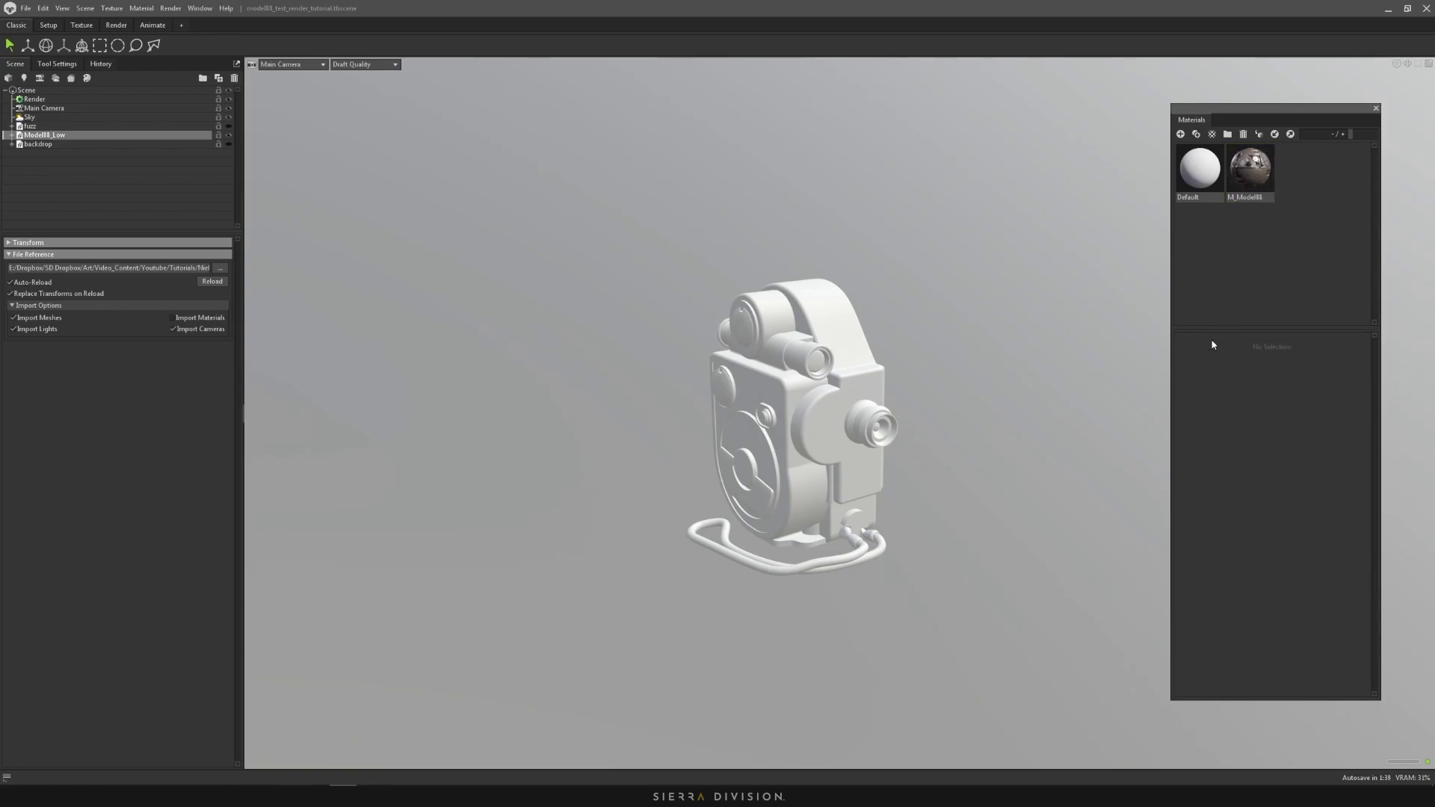
left_click(1251, 195)
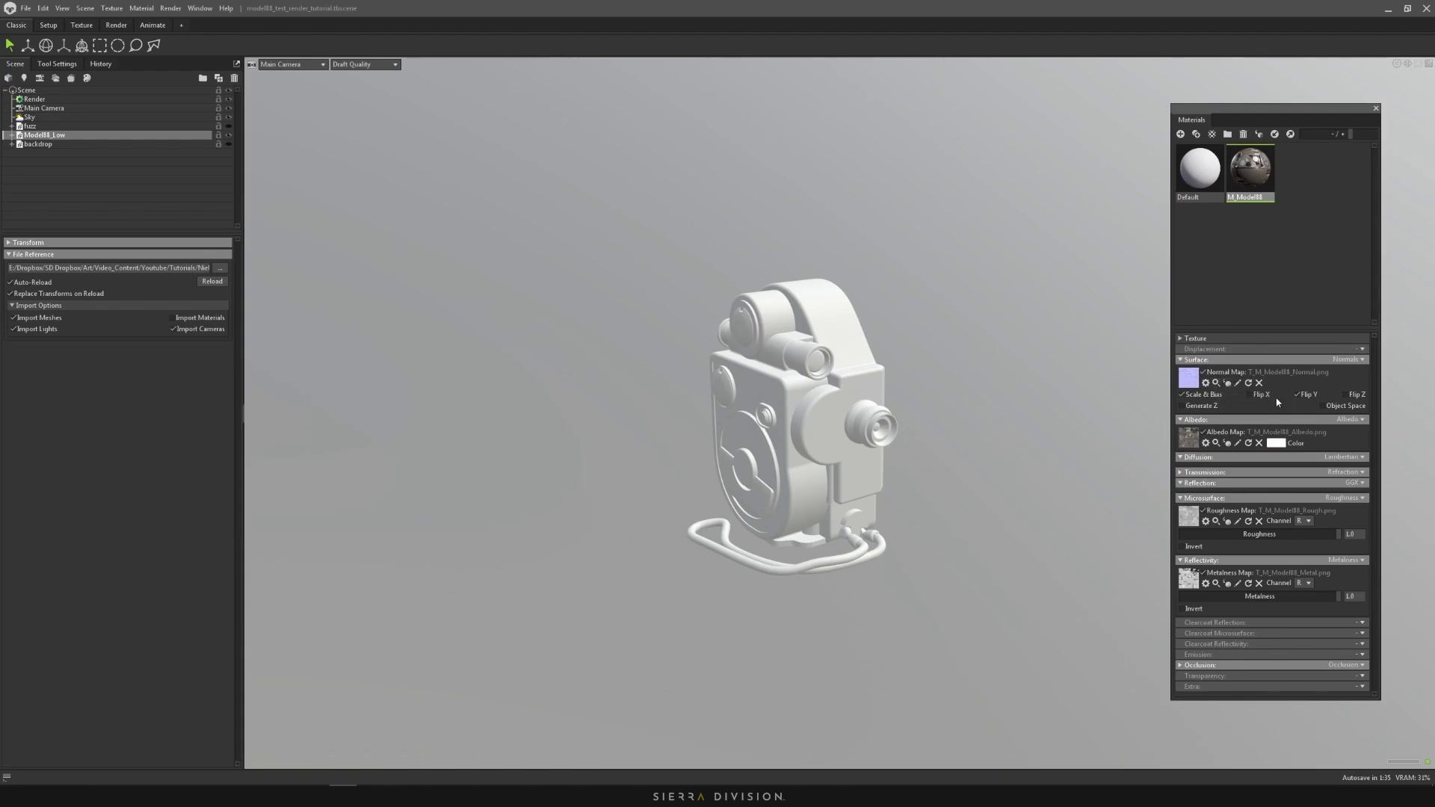
left_click(1297, 396)
right_click(1239, 177)
- Assign M_Model88 to the camera model and toggle Flip Y off and back on
left_click(1280, 232)
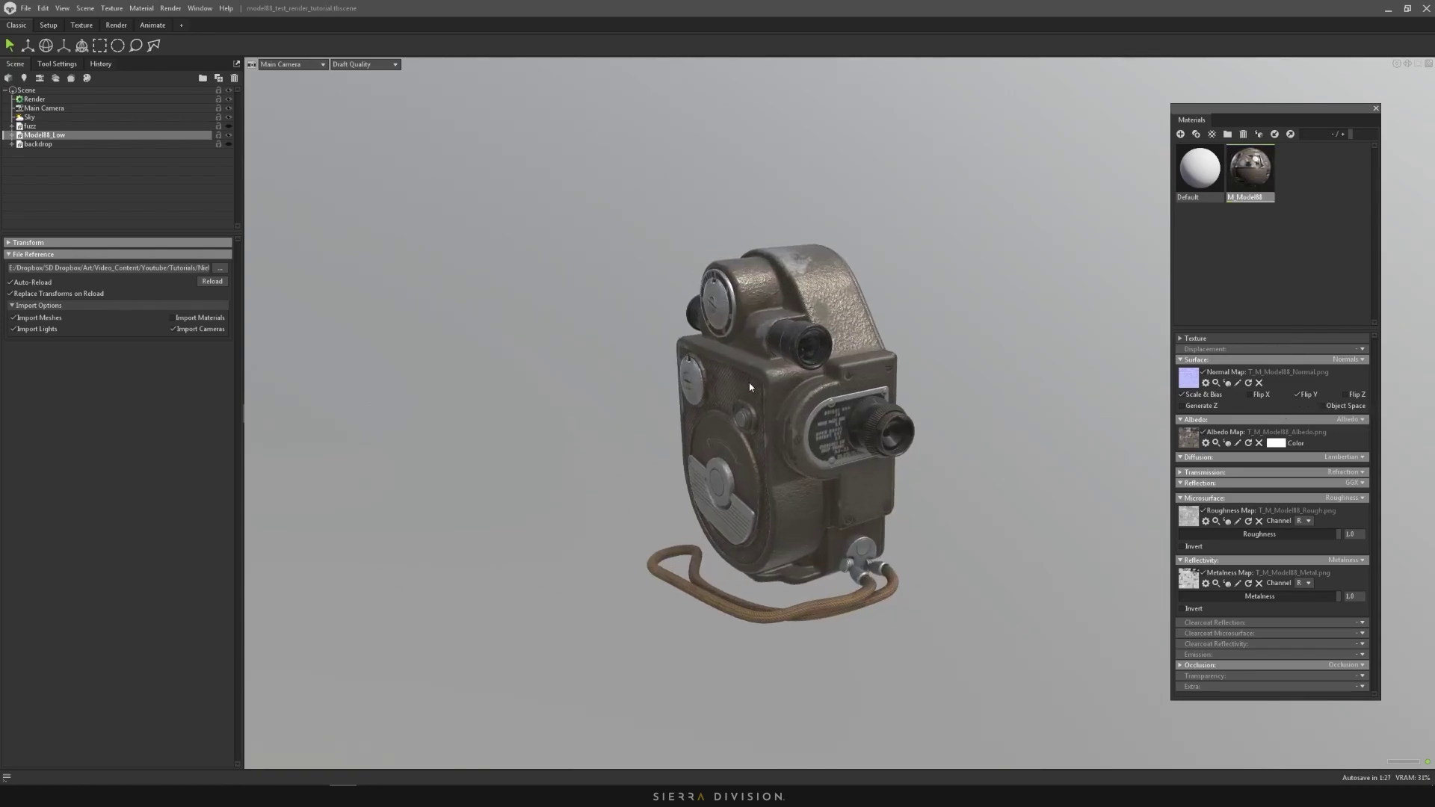
left_click(1298, 395)
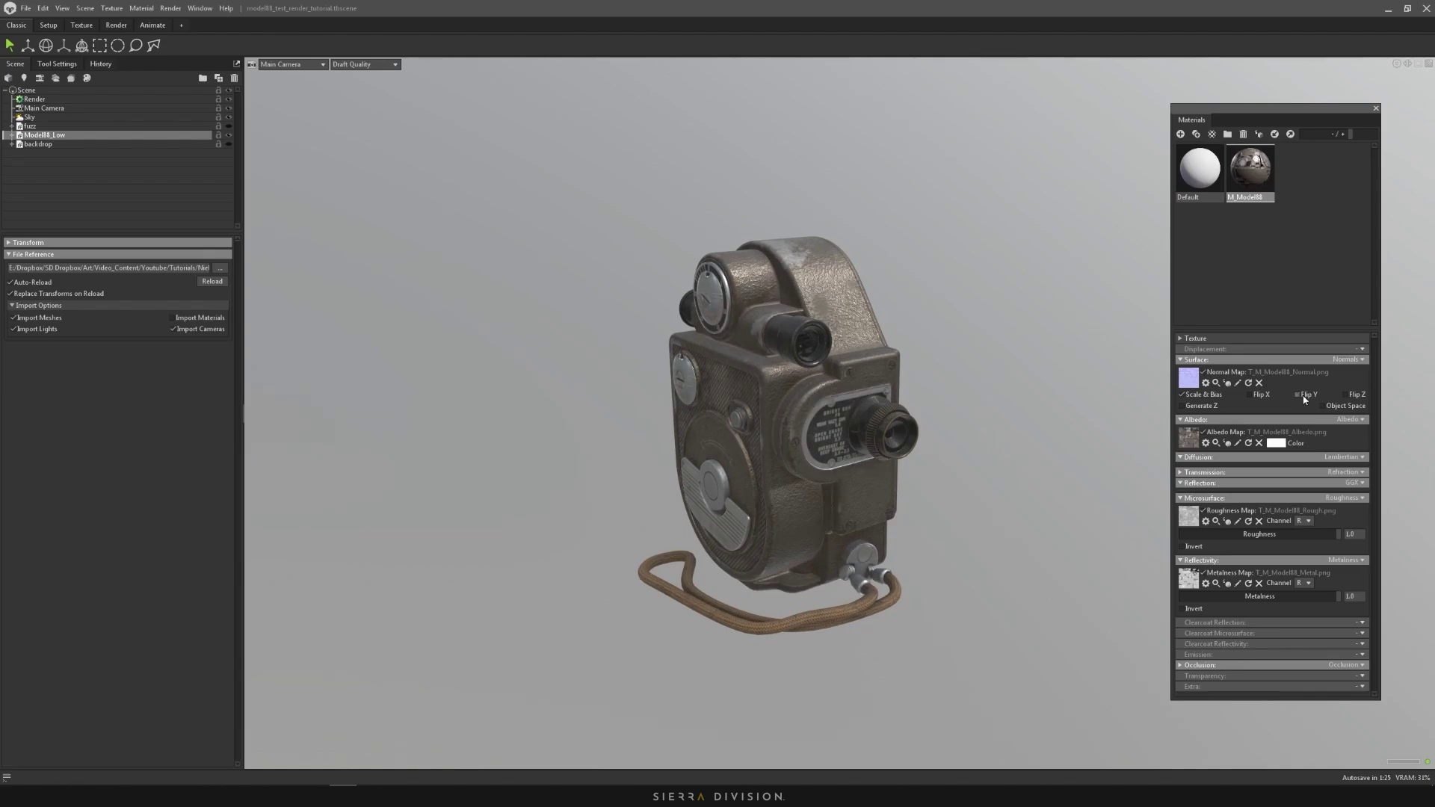
left_click(1305, 399)
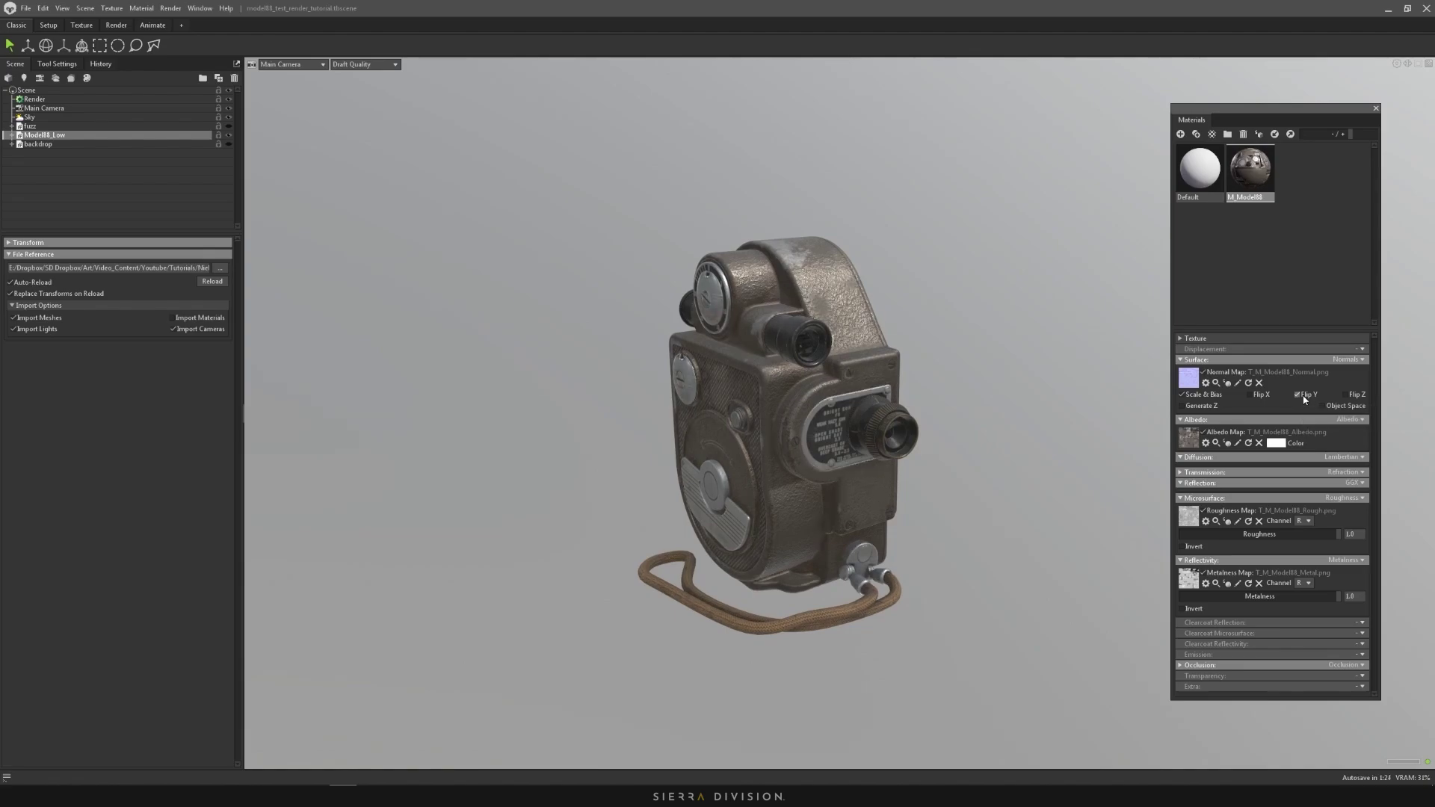
- Toggle the albedo map's sRGB Color Space off and back on, leaving it enabled
left_click(1205, 444)
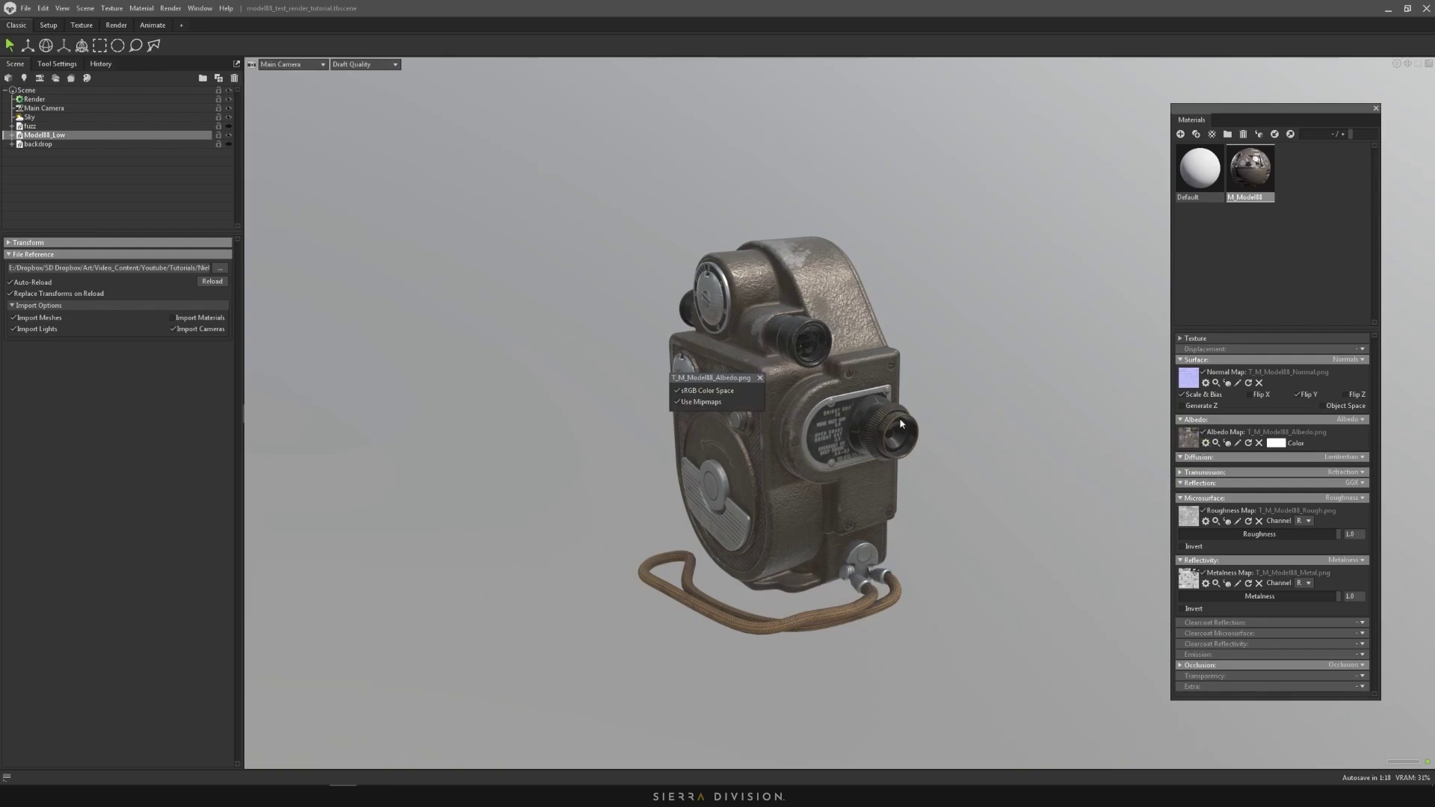
left_click(710, 391)
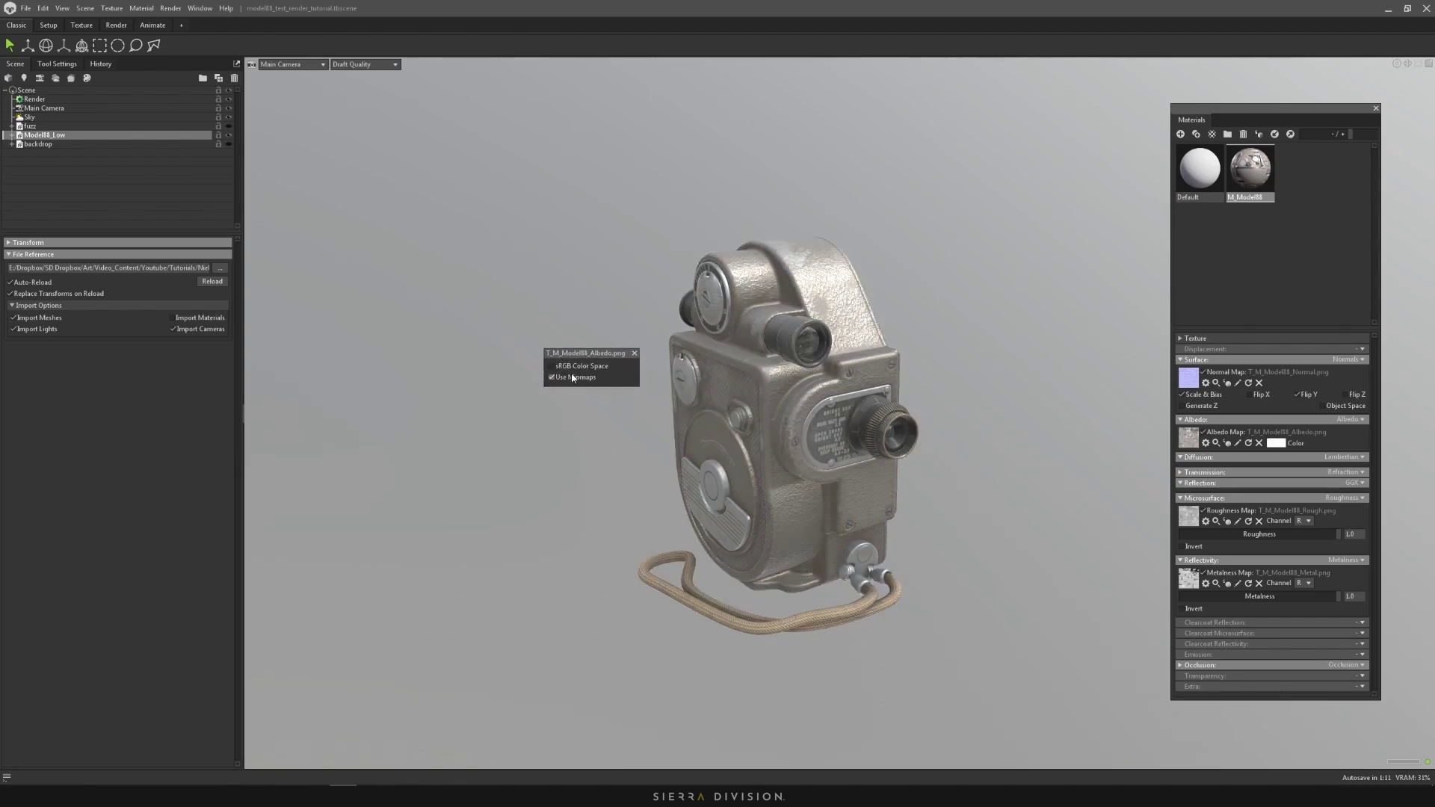
left_click(553, 366)
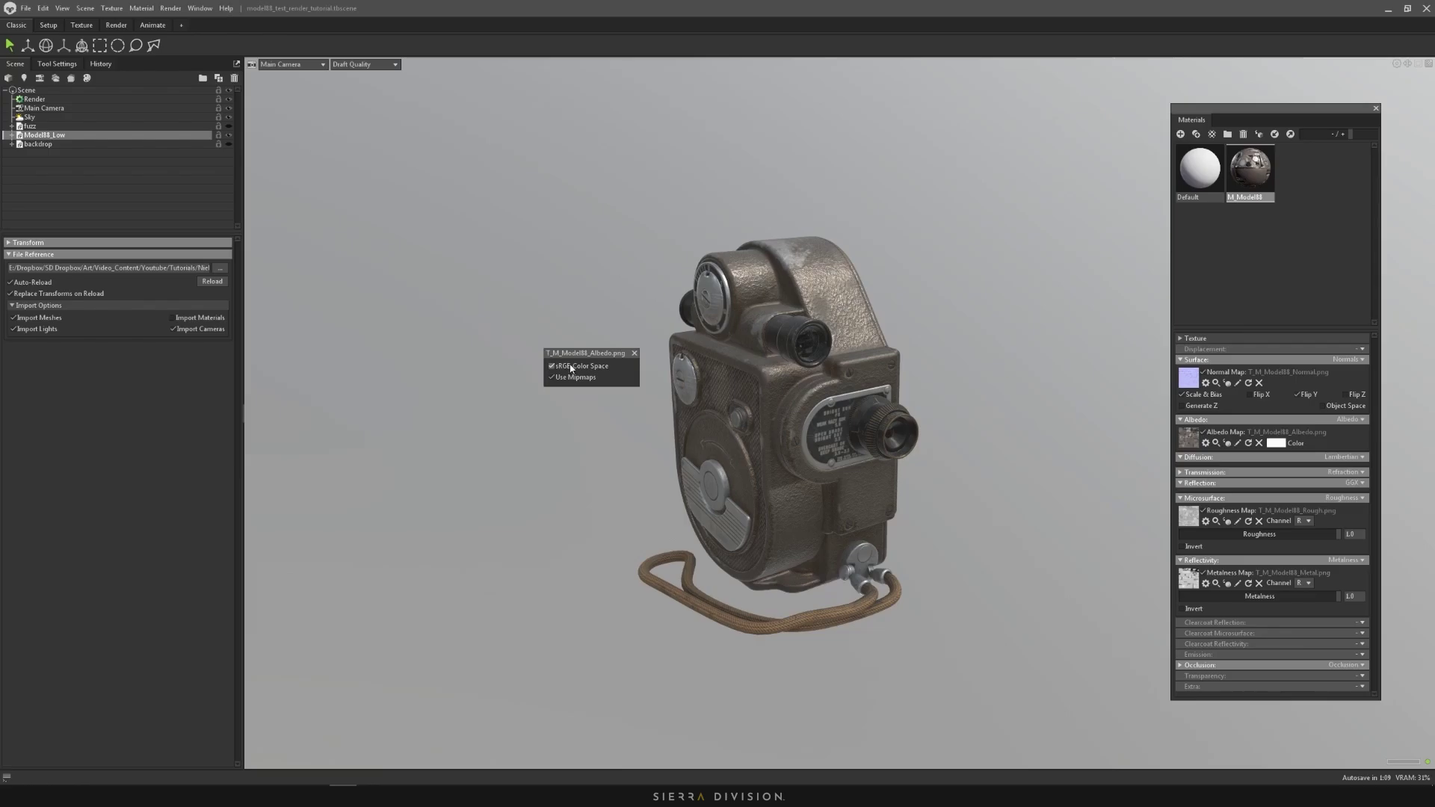
left_click(635, 355)
left_click(48, 100)
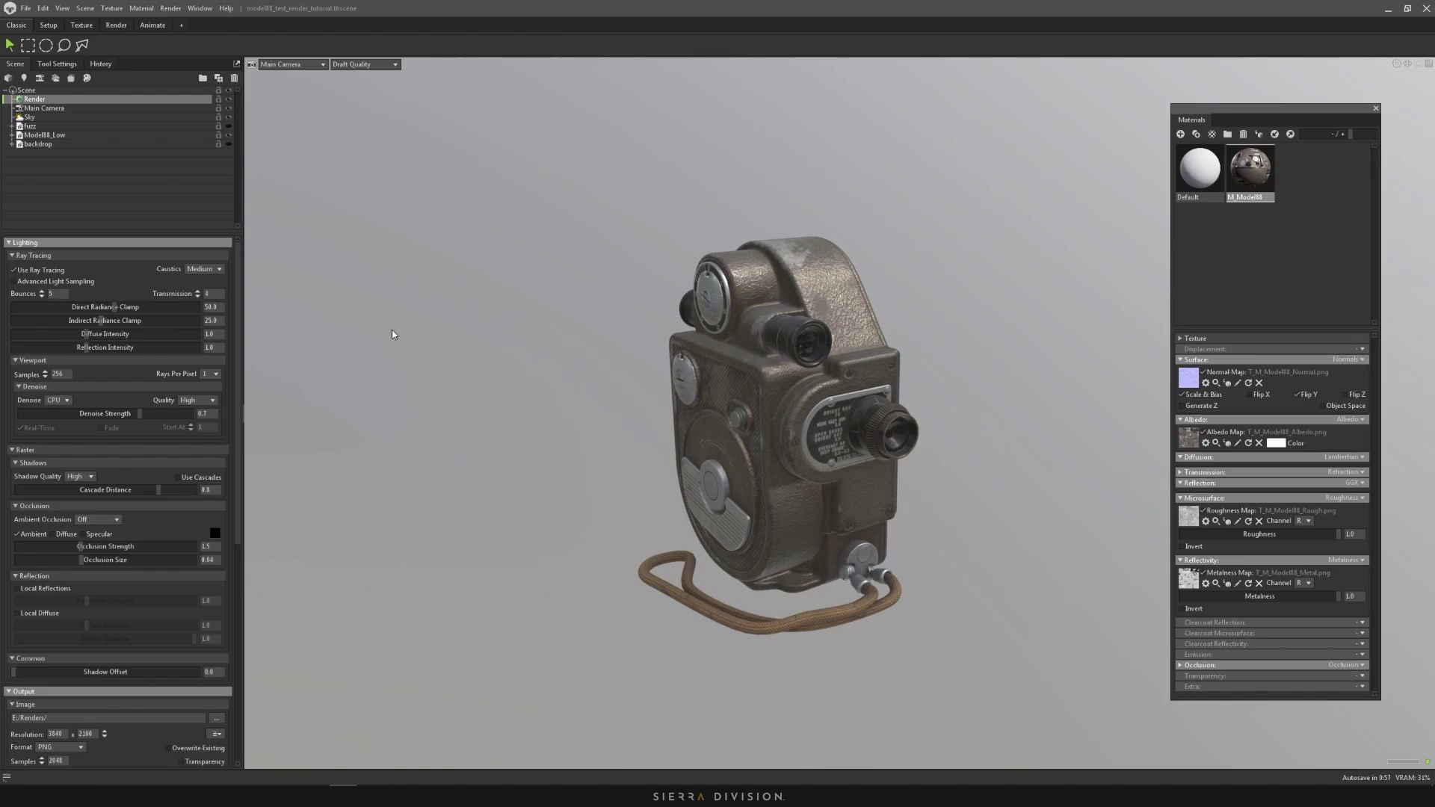
scroll(103, 421, "down", 3)
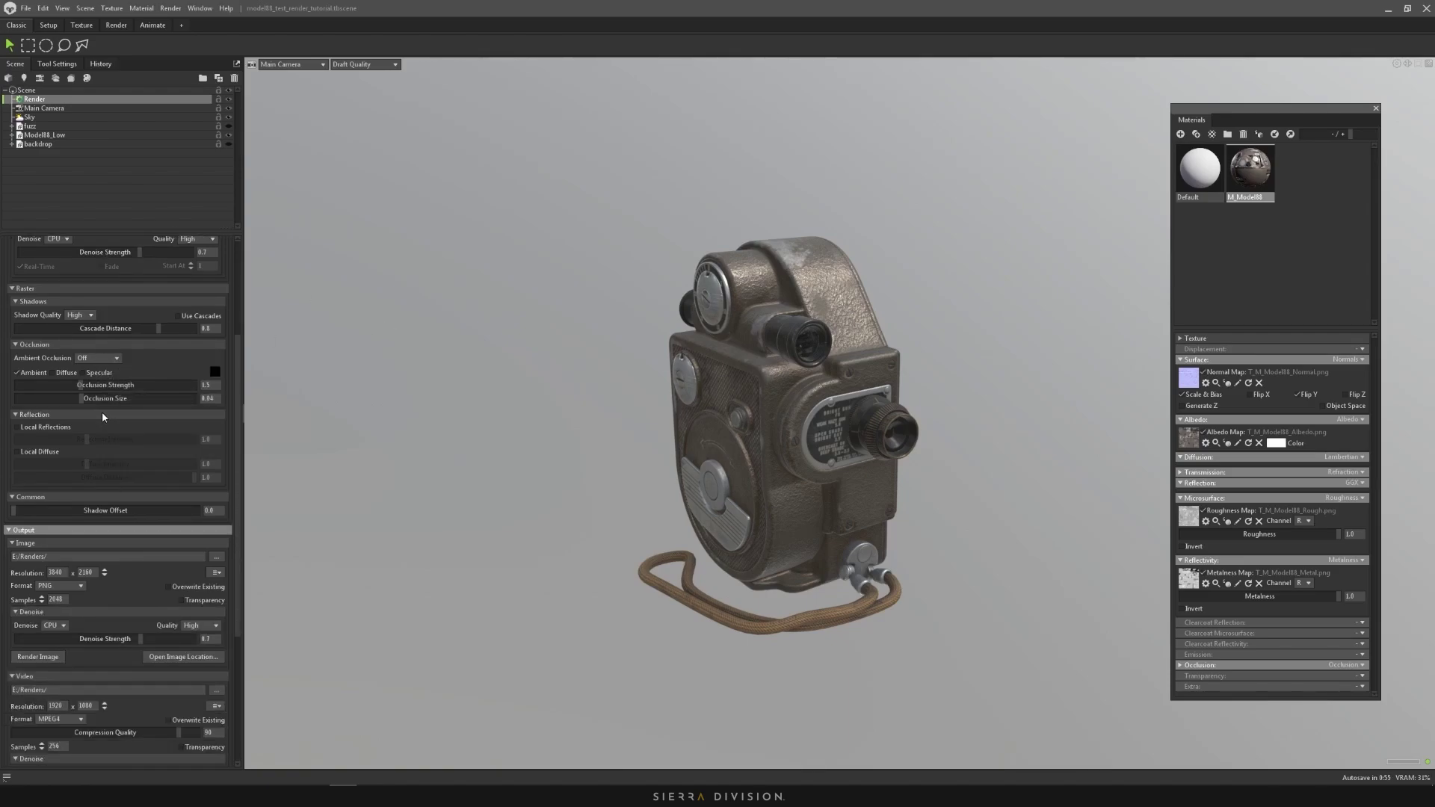
scroll(91, 381, "down", 5)
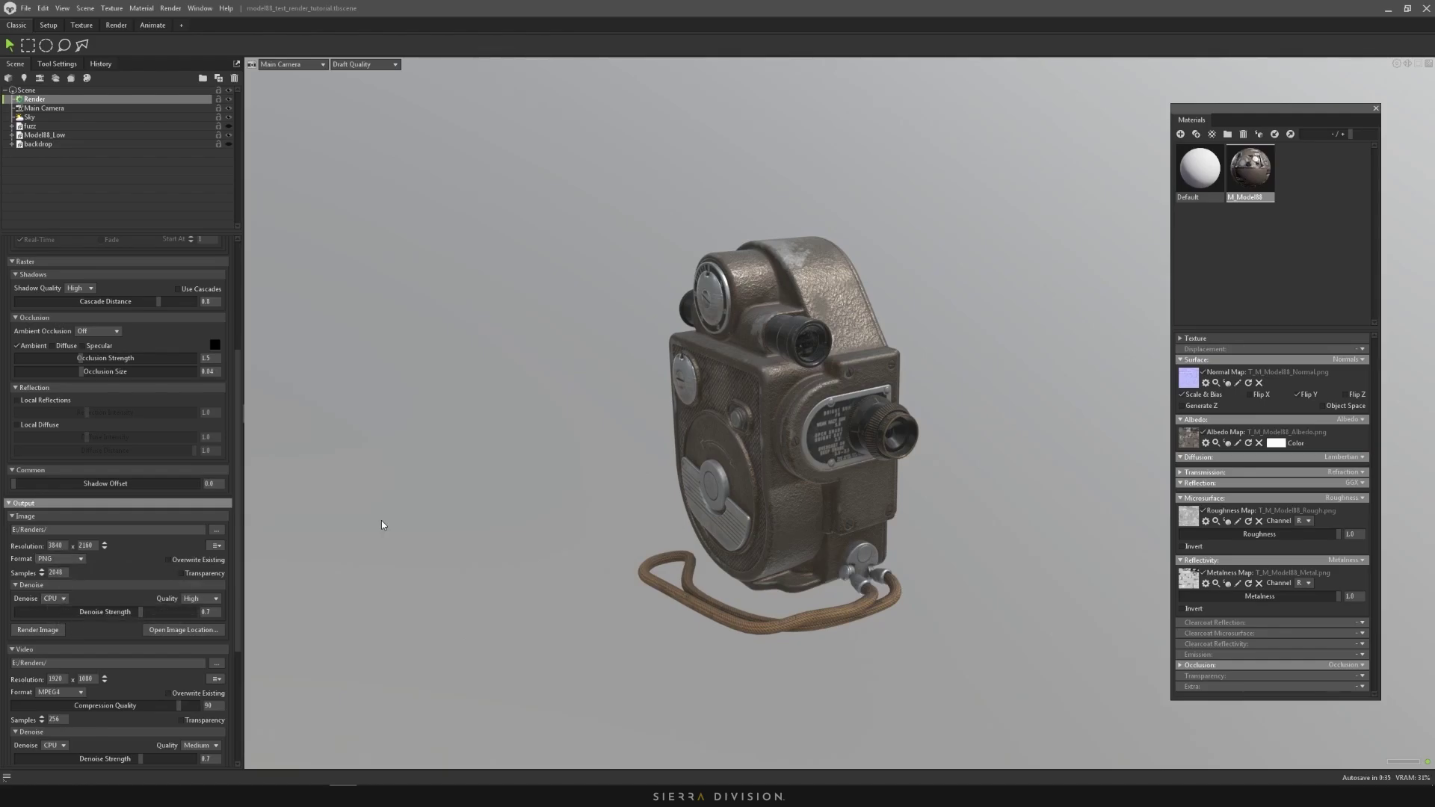
- Create Camera 1 from the viewport camera list and set its Lens Mode to Orthographic
left_click(285, 66)
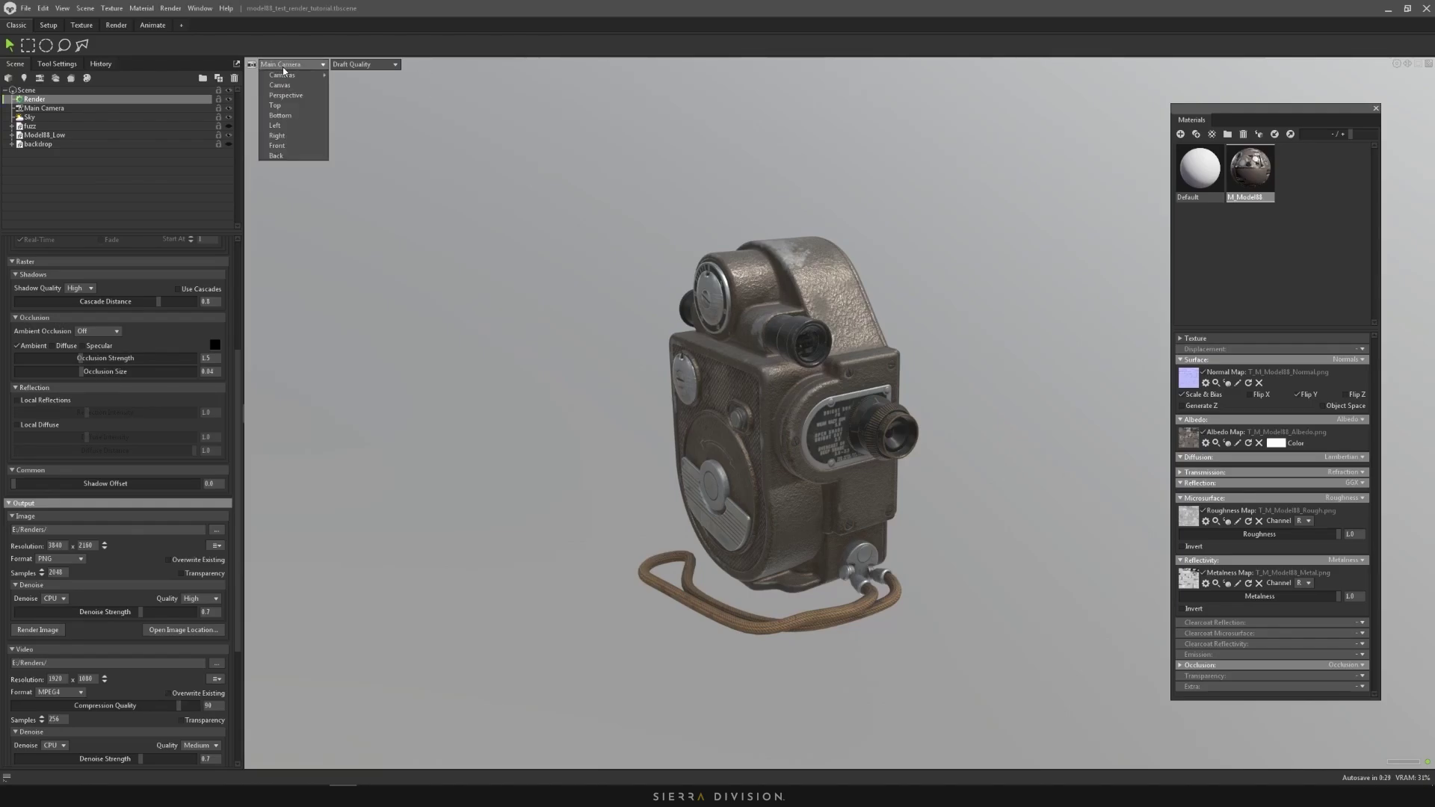
mouse_move(285, 75)
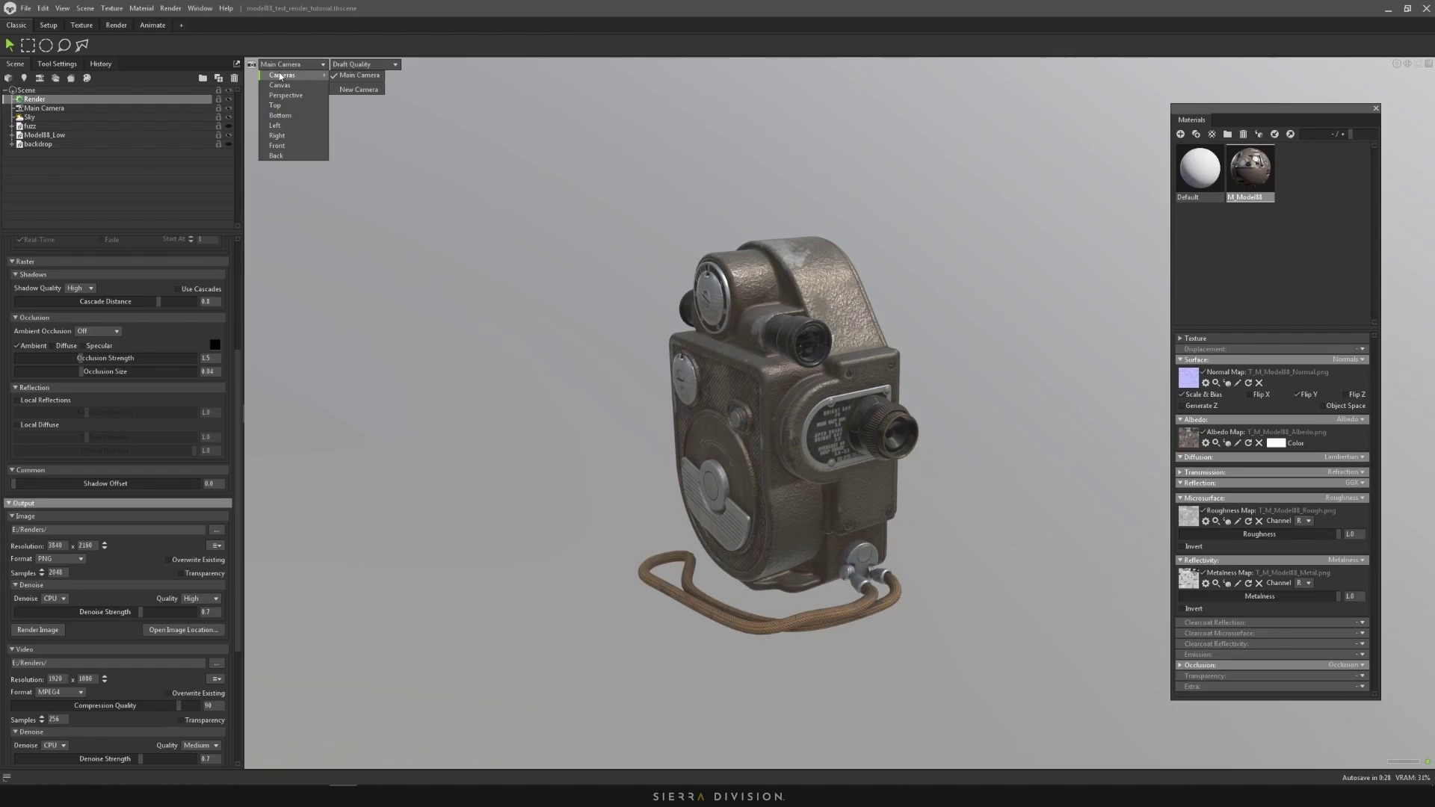
left_click(348, 89)
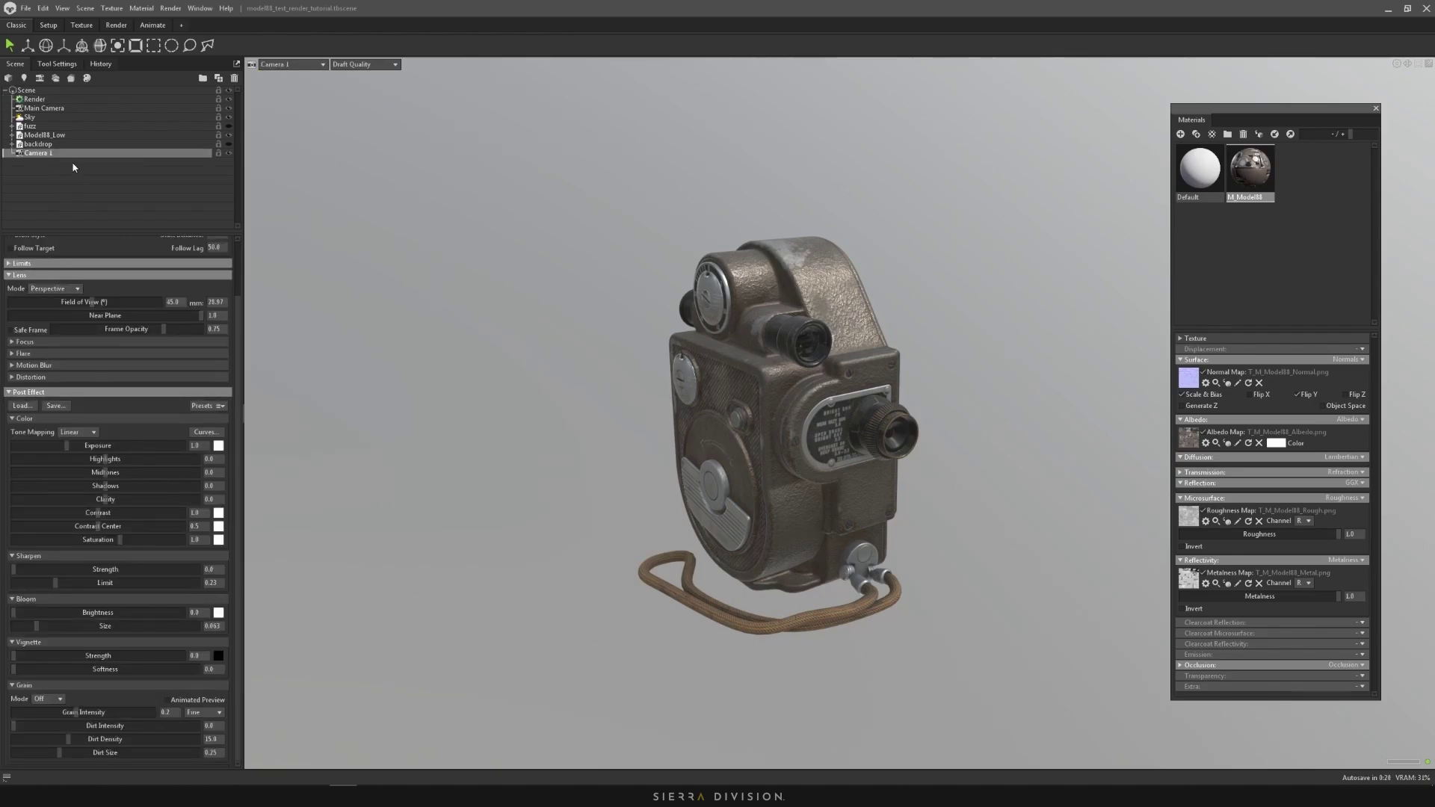
left_click(69, 288)
left_click(53, 310)
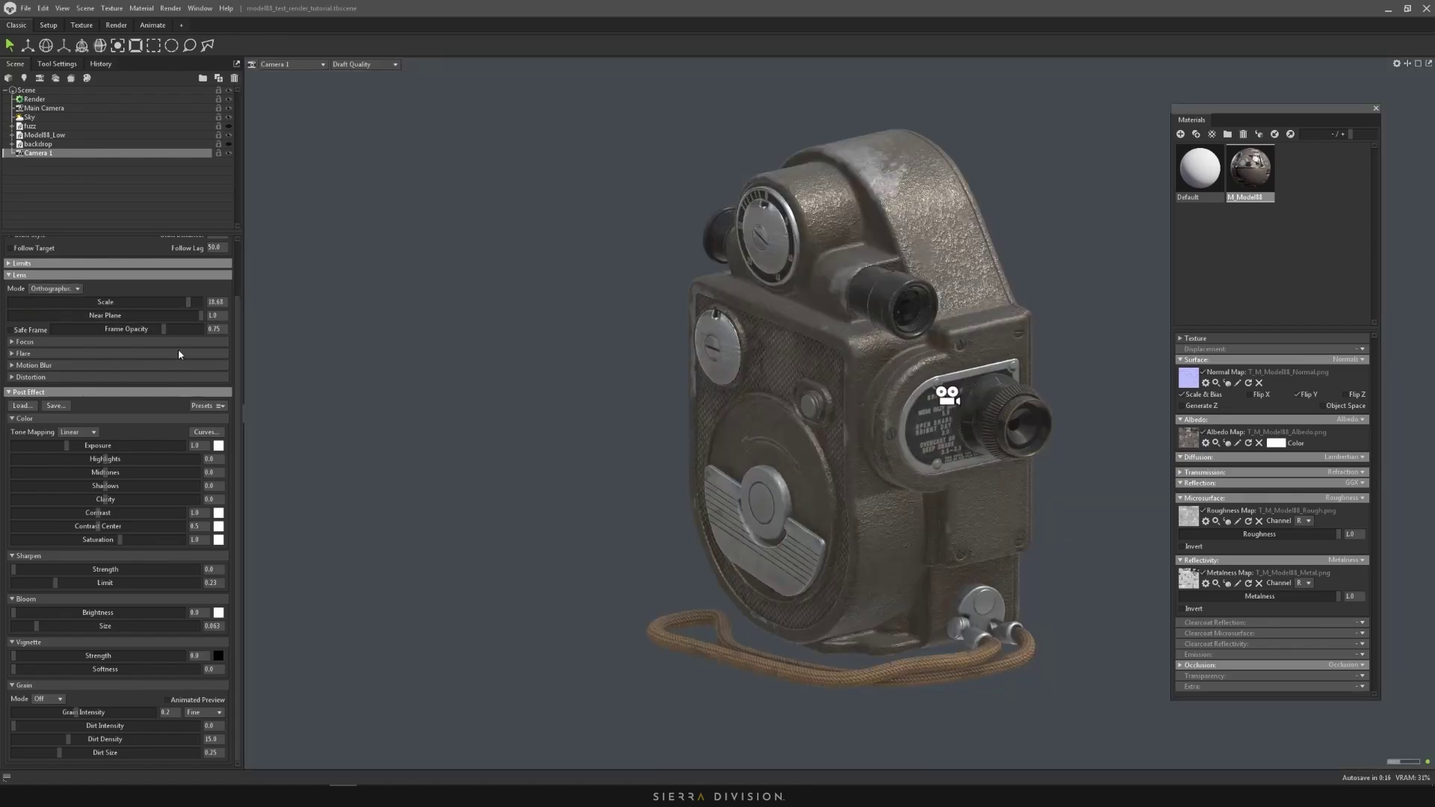
- Set Camera 1 to ACES tone mapping, Full Quality viewport and 0.02 Sharpen Strength
left_click(74, 432)
left_click(75, 468)
left_click(347, 66)
left_click(344, 74)
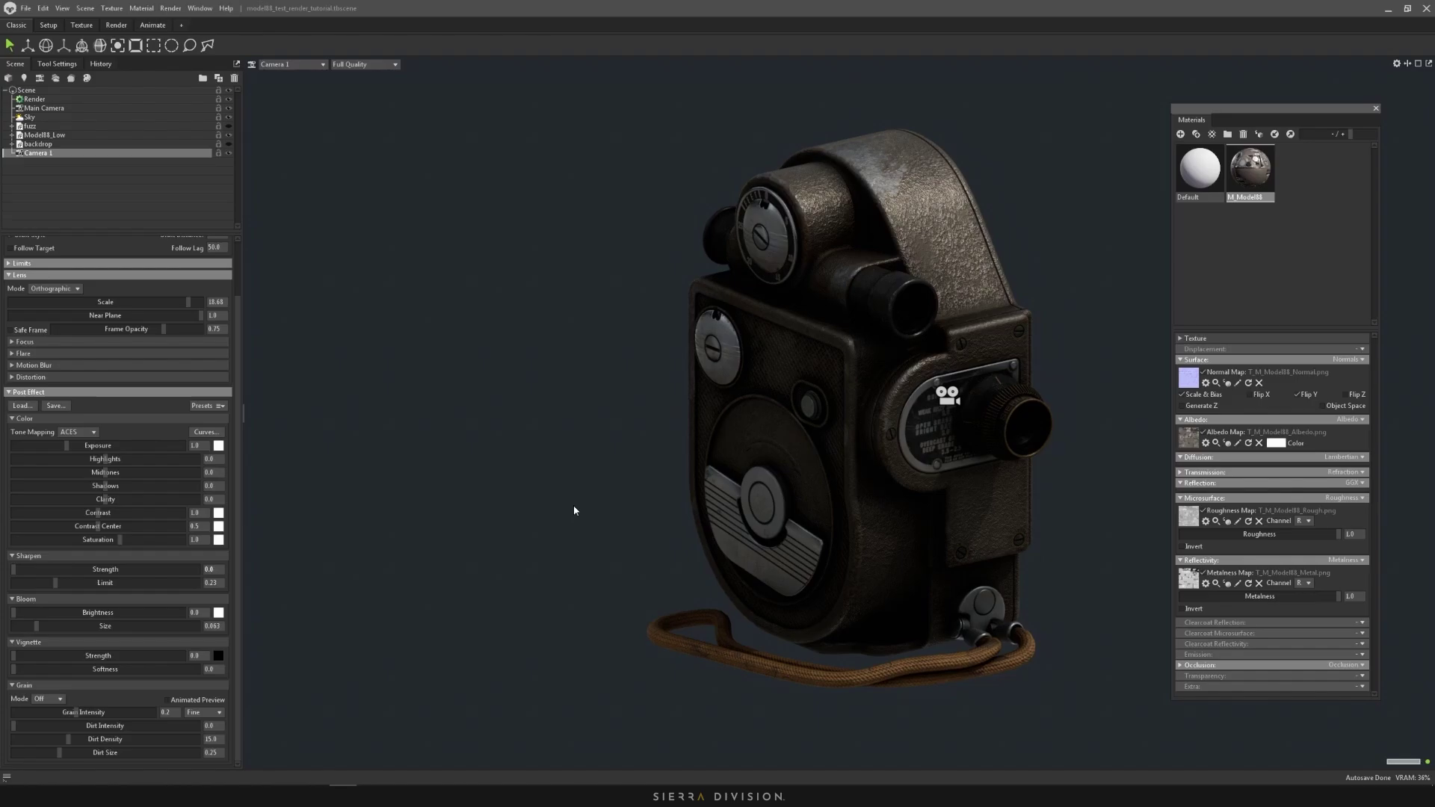
left_click_drag(15, 569, 230, 572)
- Show the safe frame, then zoom and orbit Camera 1 to frame the whole film camera three-quarter on
left_click(10, 330)
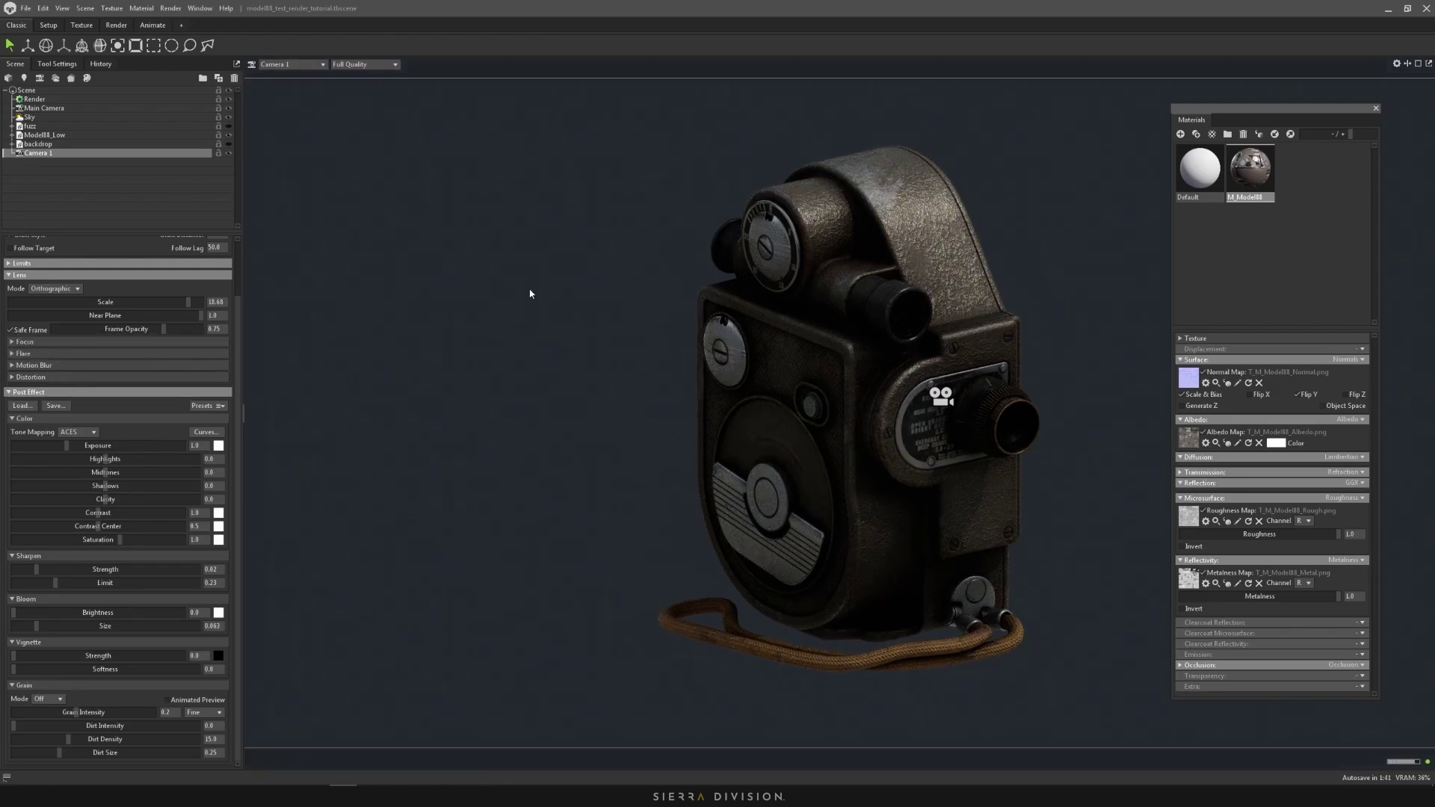
left_click_drag(560, 287, 543, 255)
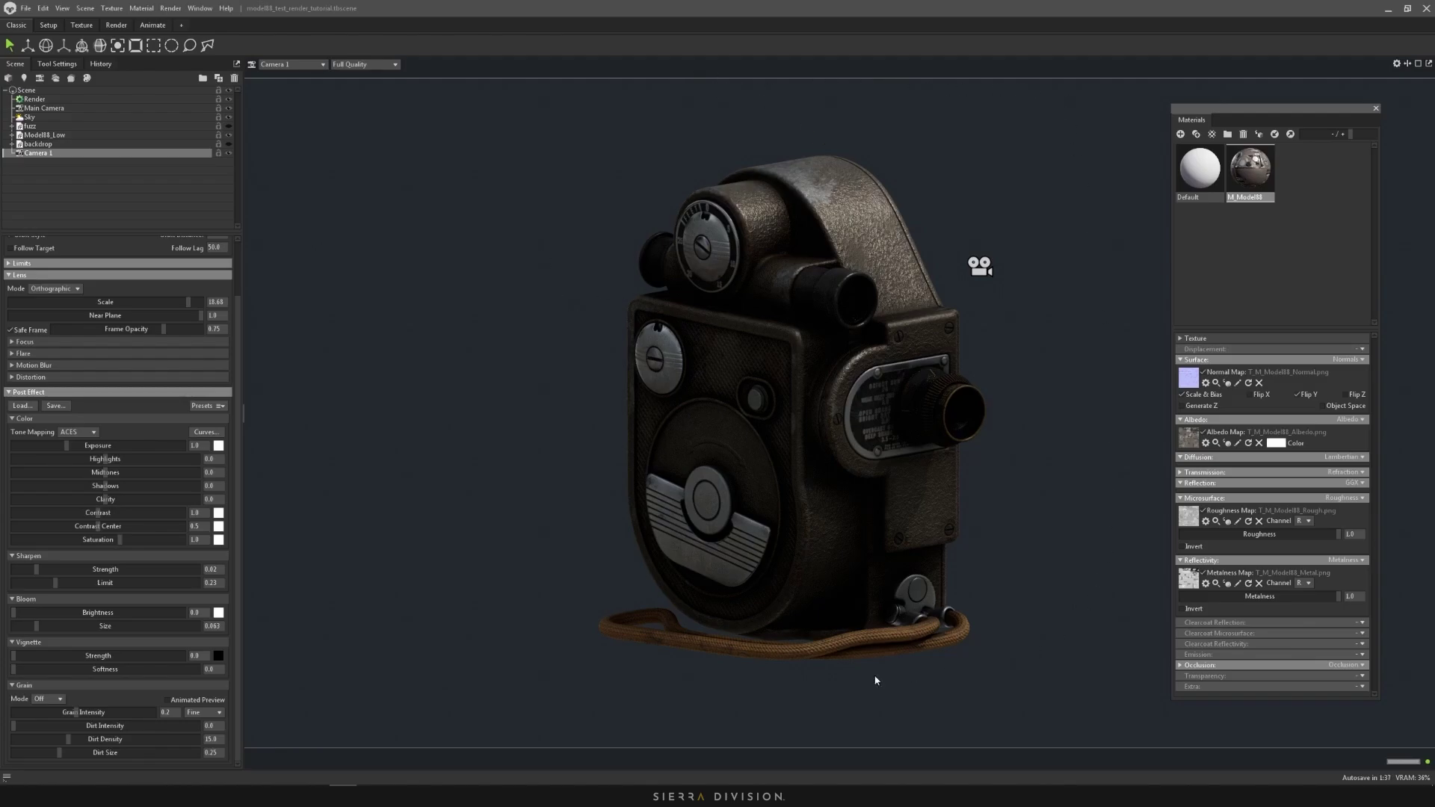
middle_click_drag(552, 477, 668, 73)
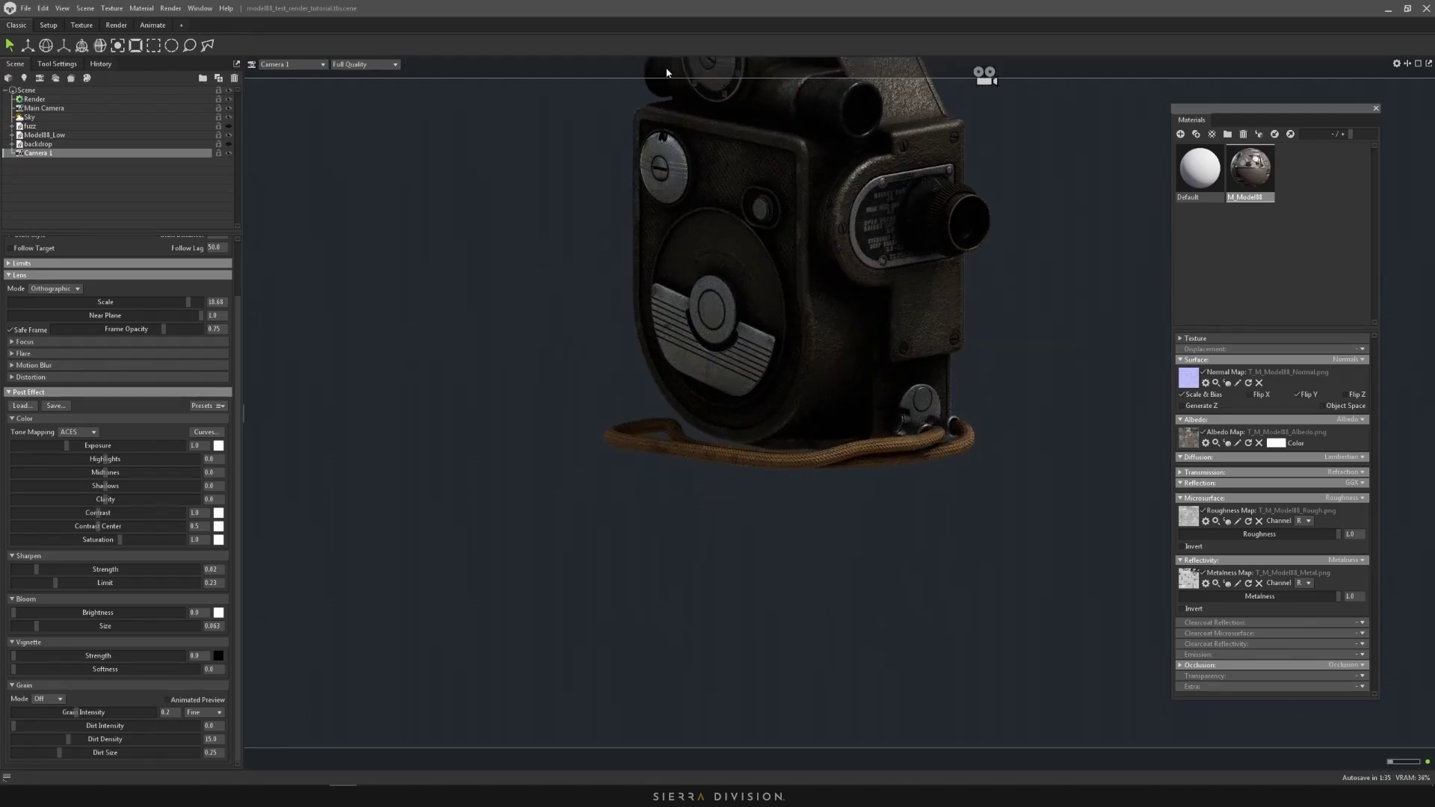
middle_click_drag(592, 294, 563, 471)
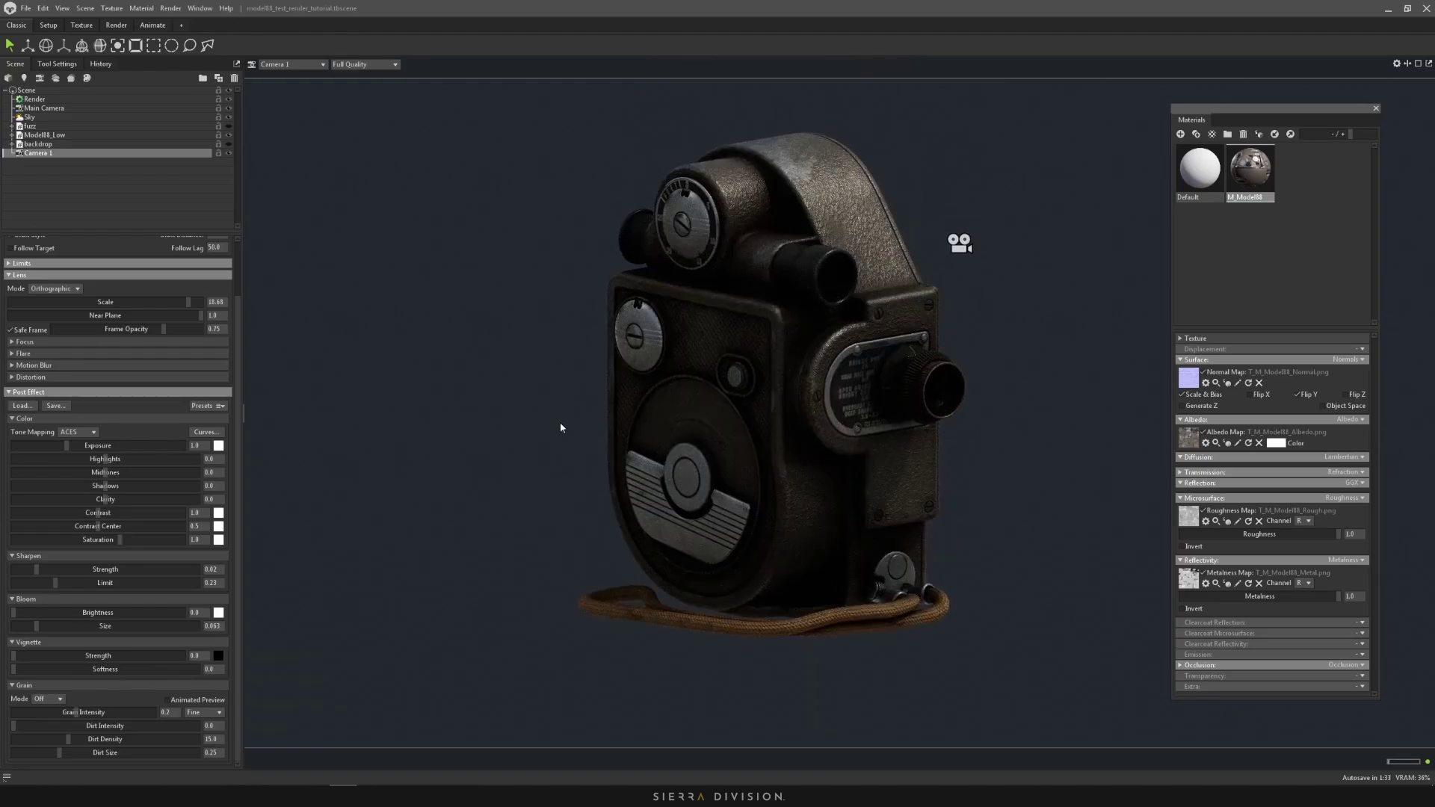
left_click_drag(561, 426, 750, 280)
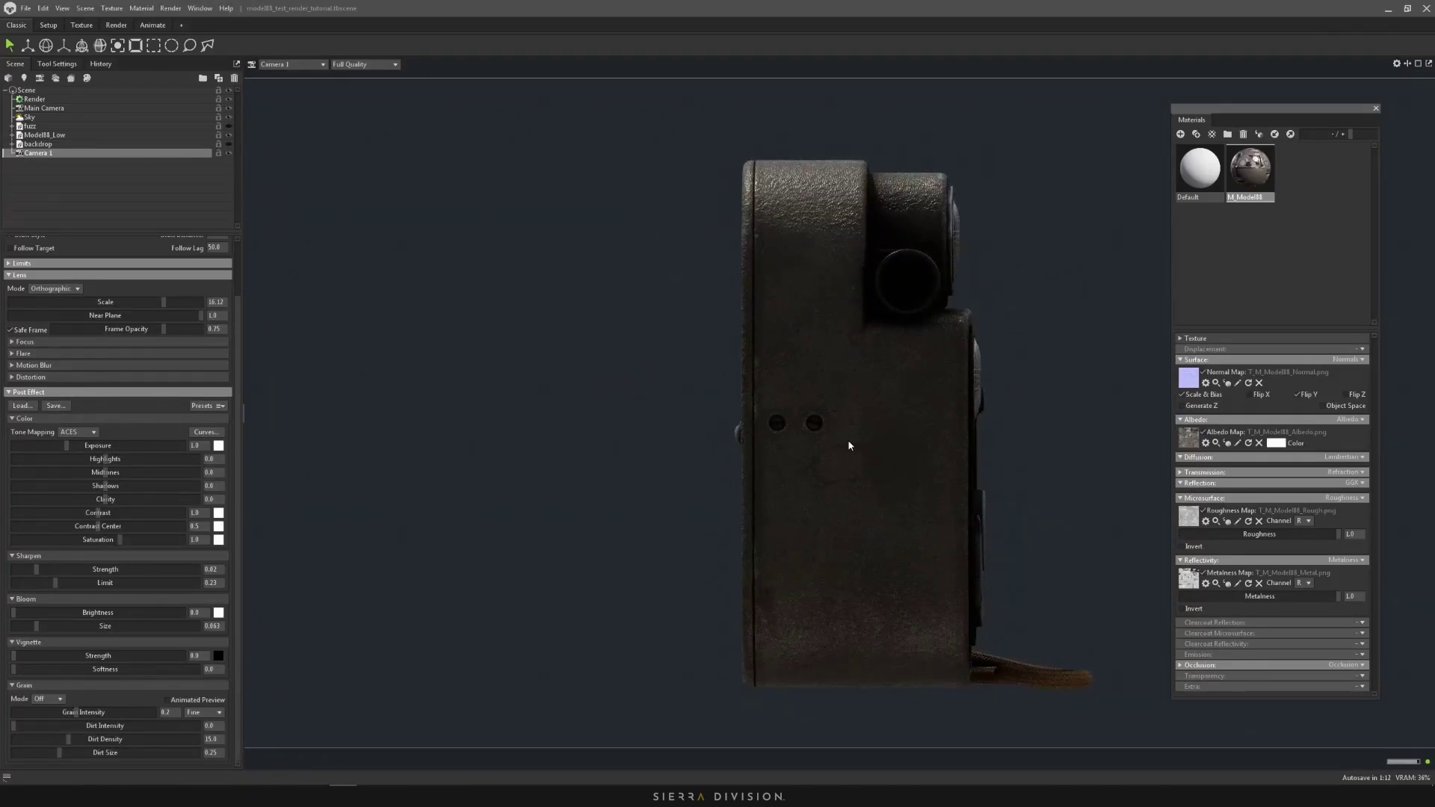
left_click_drag(811, 427, 762, 446)
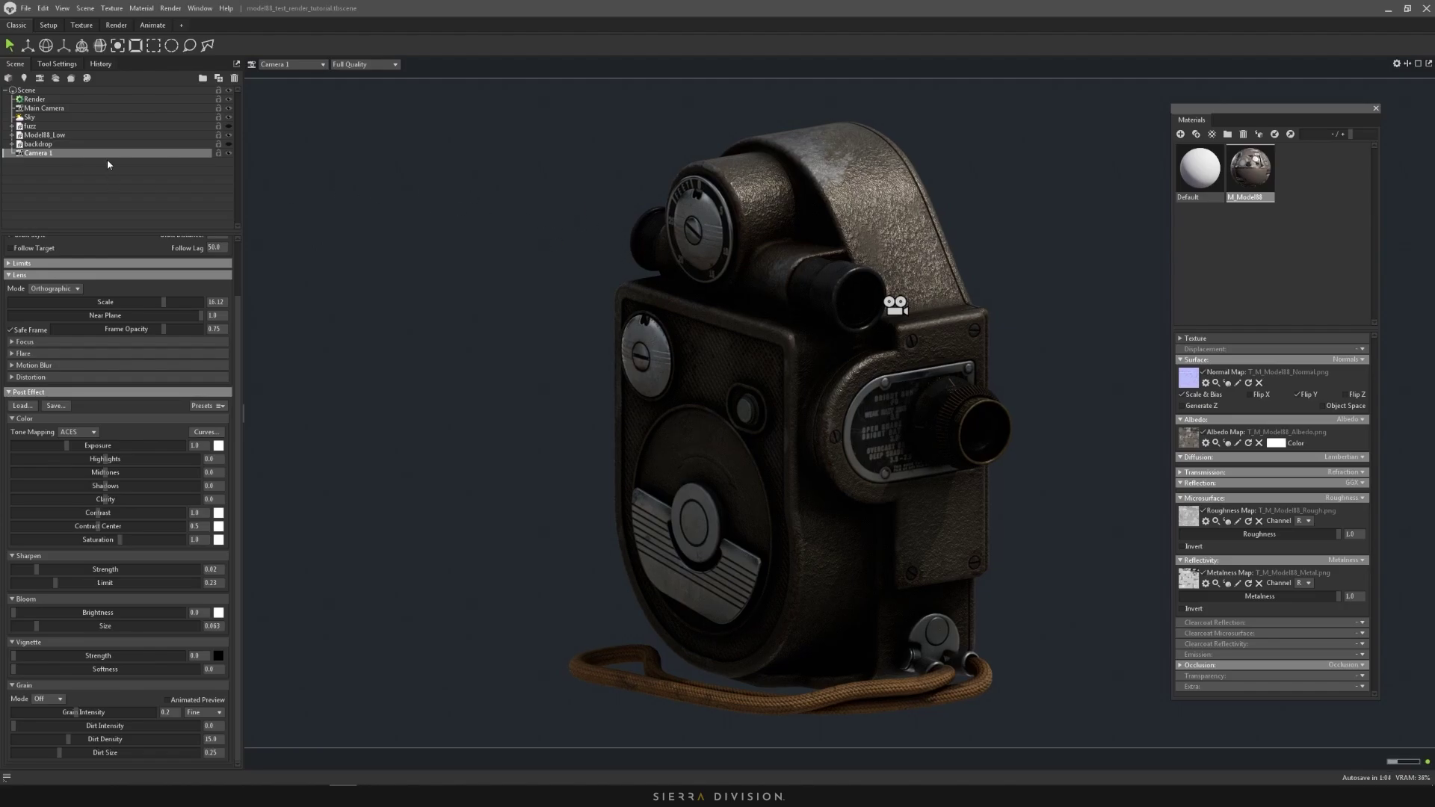
scroll(829, 273, "up", 6)
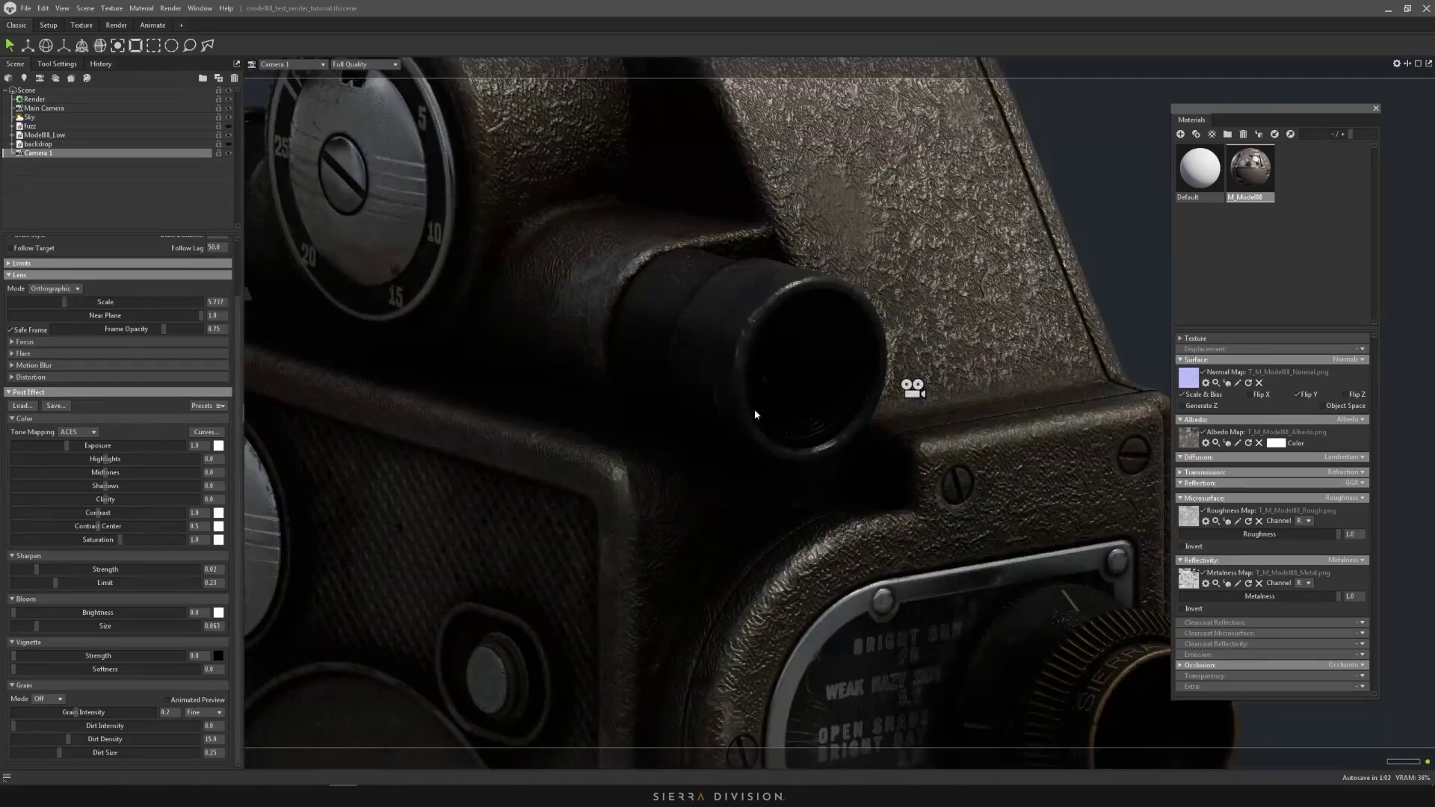
scroll(796, 367, "down", 5)
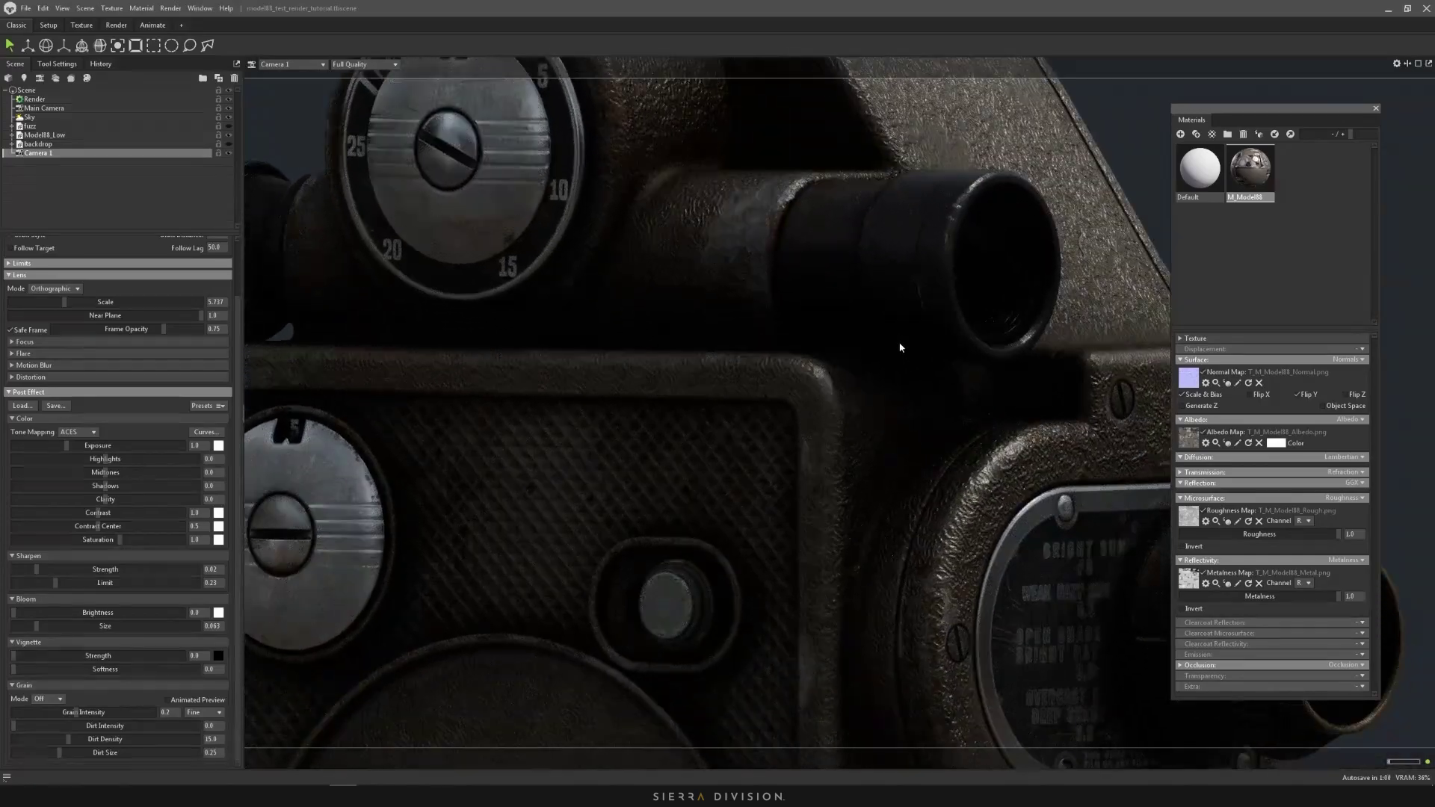
scroll(883, 364, "down", 5)
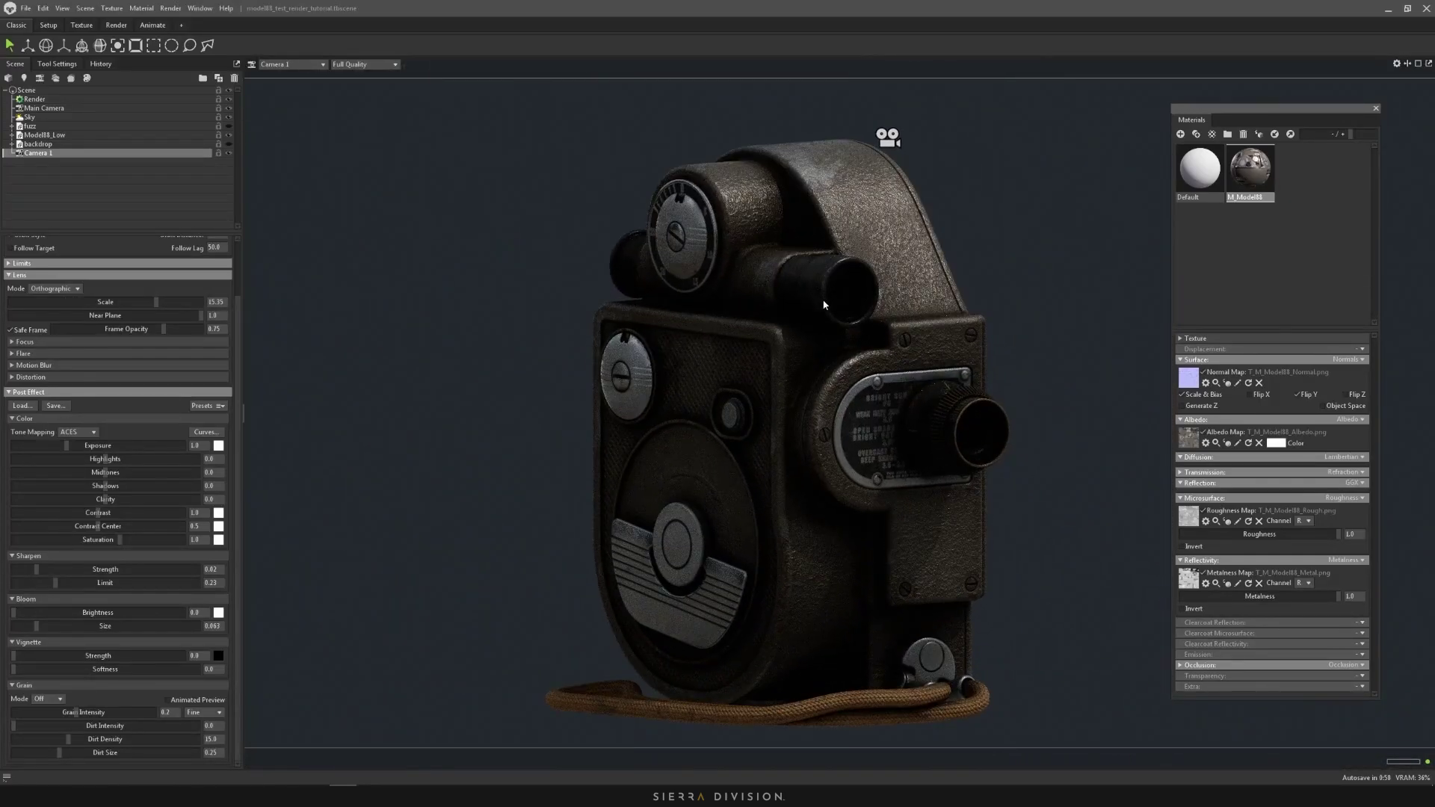
mouse_move(823, 304)
left_mouse_down()
mouse_move(832, 331)
mouse_move(819, 310)
mouse_move(812, 327)
mouse_move(799, 313)
left_mouse_up()
scroll(819, 310, "down", 1)
scroll(814, 286, "up", 1)
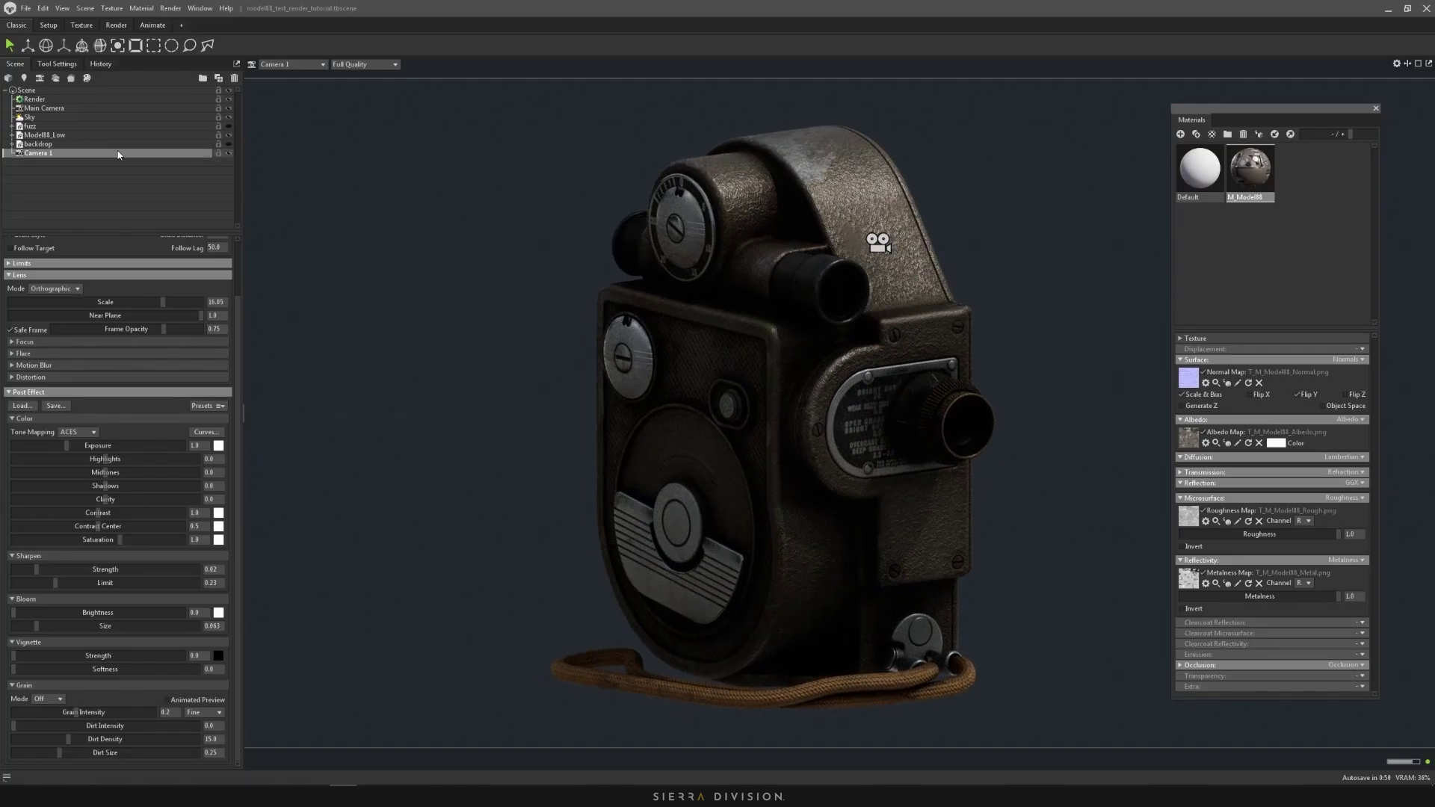
- Add Camera 1 as the render camera and lock Camera 1's framing
left_click(34, 99)
scroll(116, 428, "down", 2)
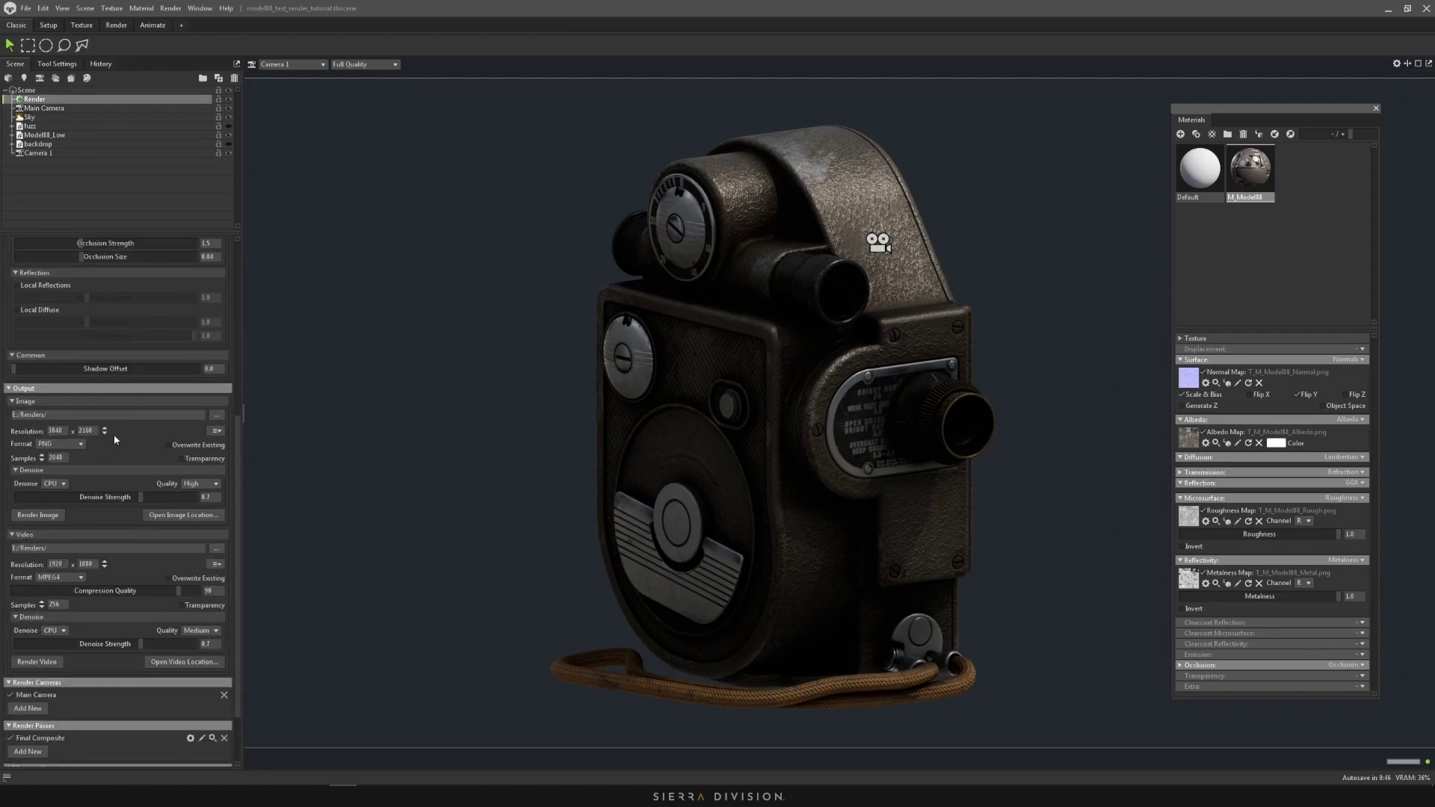
scroll(114, 434, "down", 1)
left_click(28, 632)
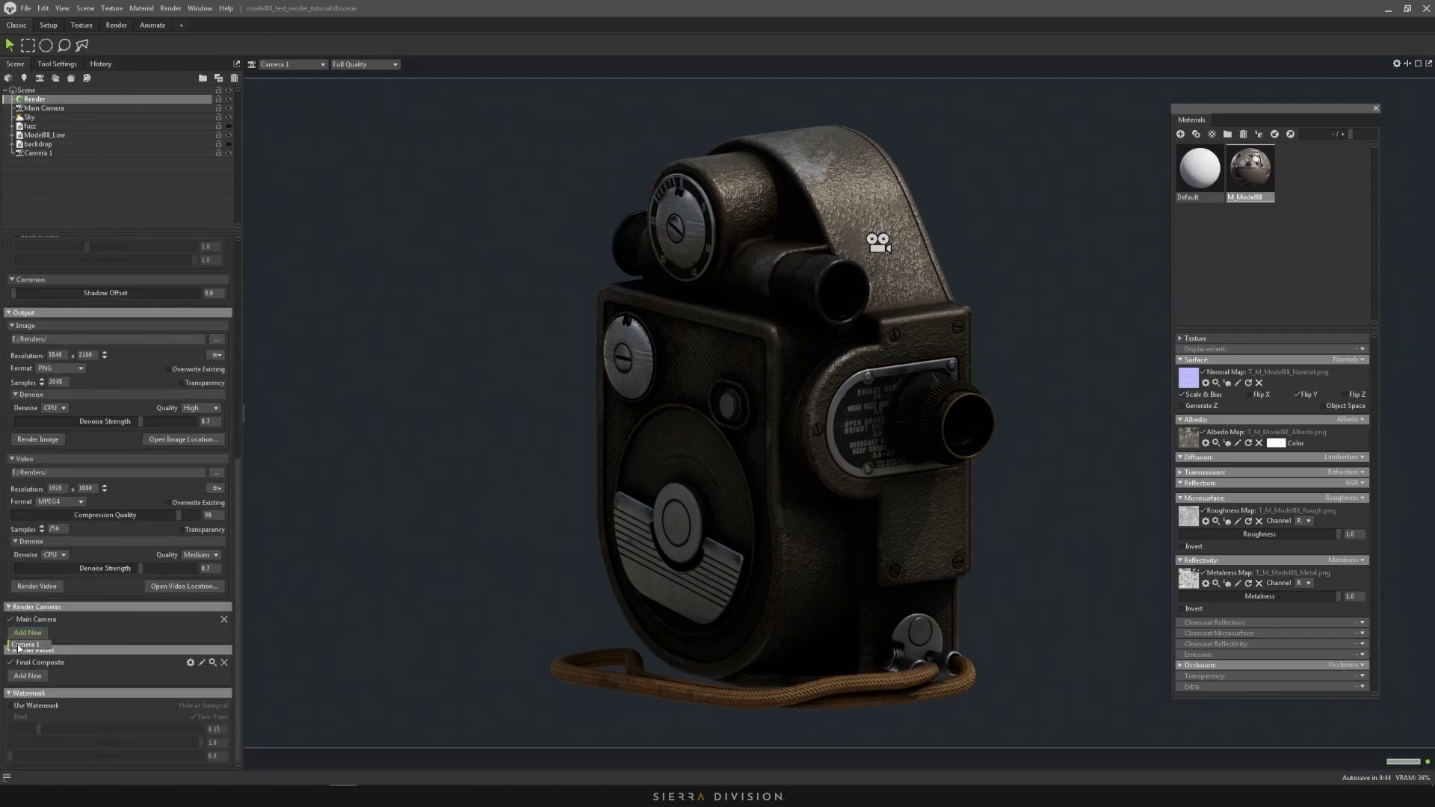
left_click(31, 639)
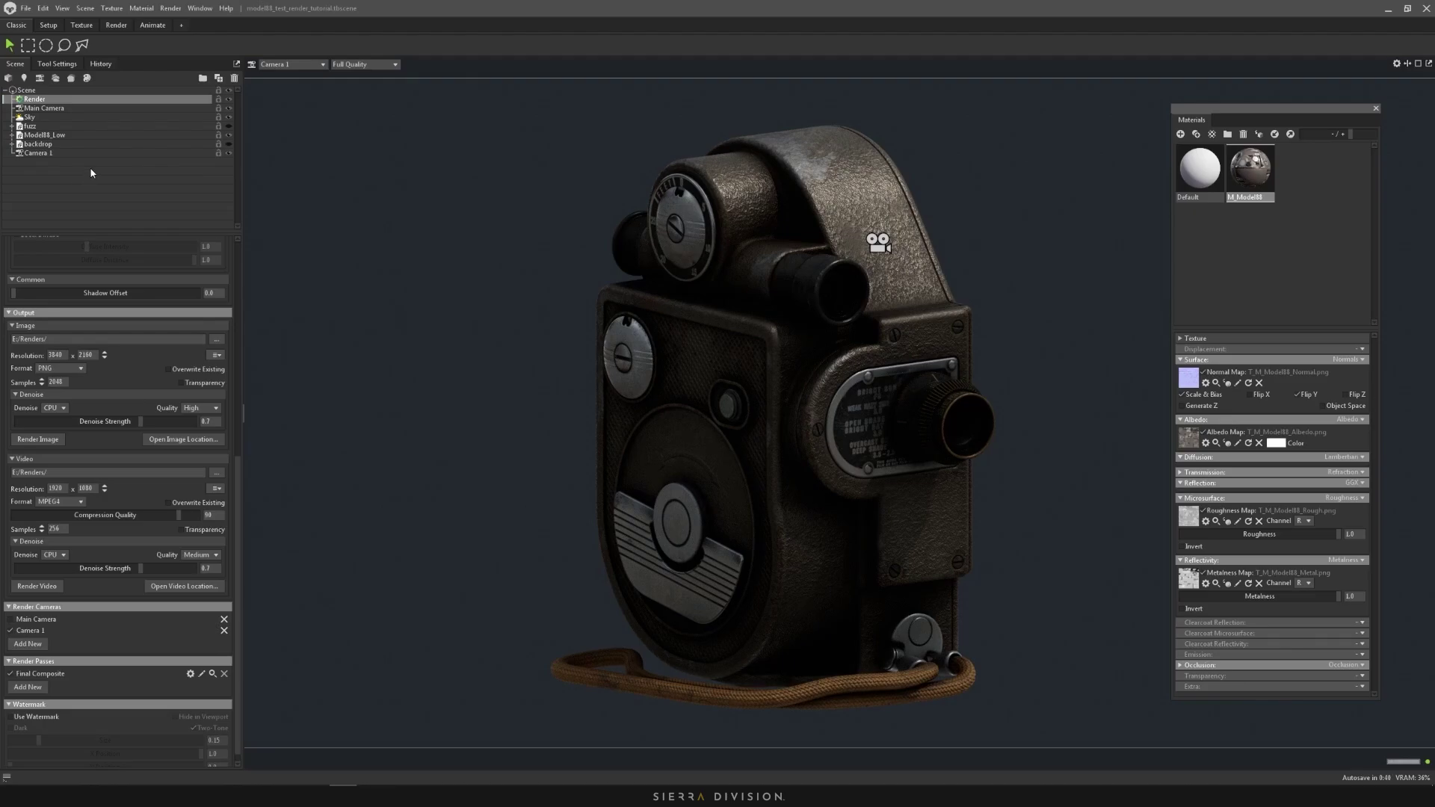
left_click(217, 153)
- Bring up the Scene > Add Object choices
left_click(85, 8)
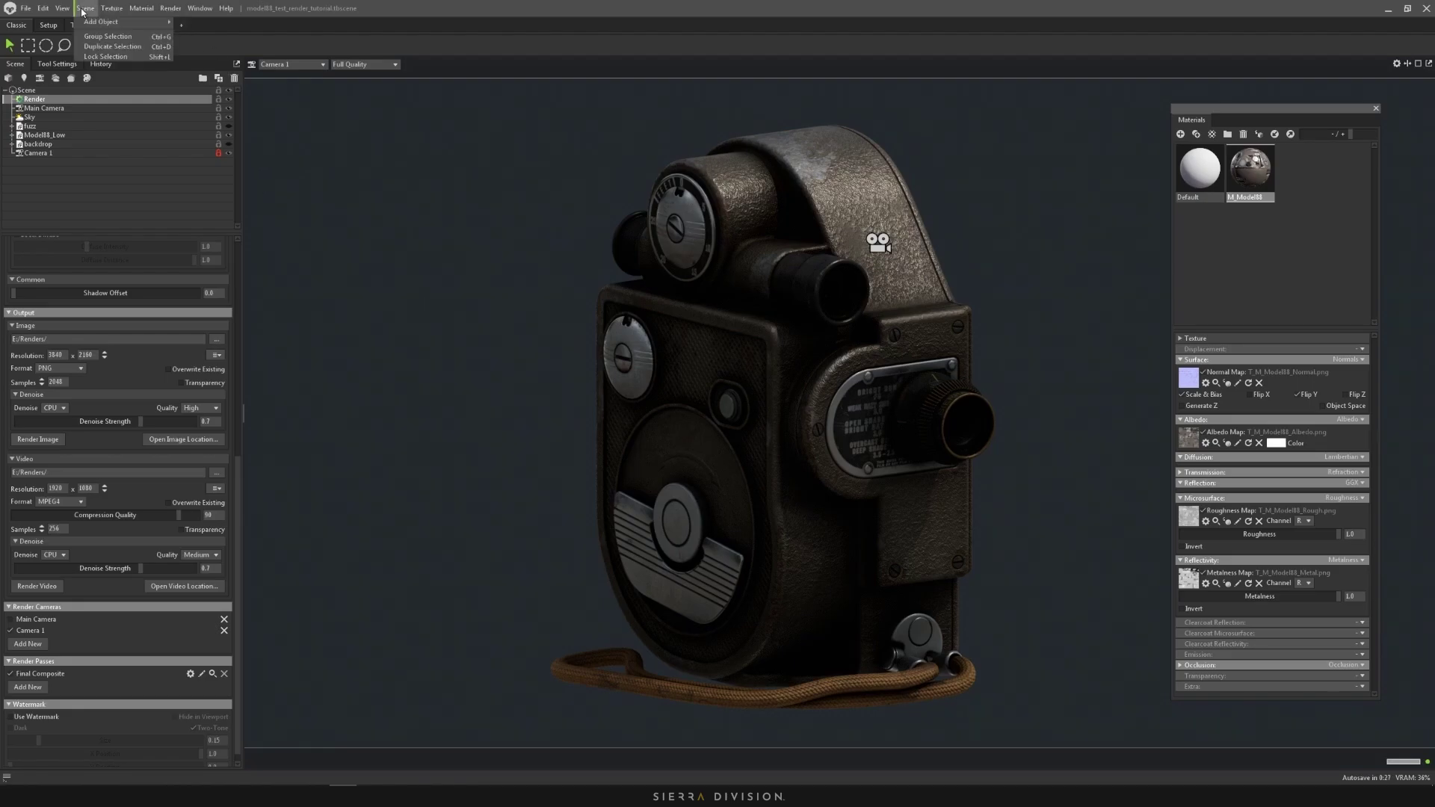
mouse_move(83, 22)
mouse_move(190, 48)
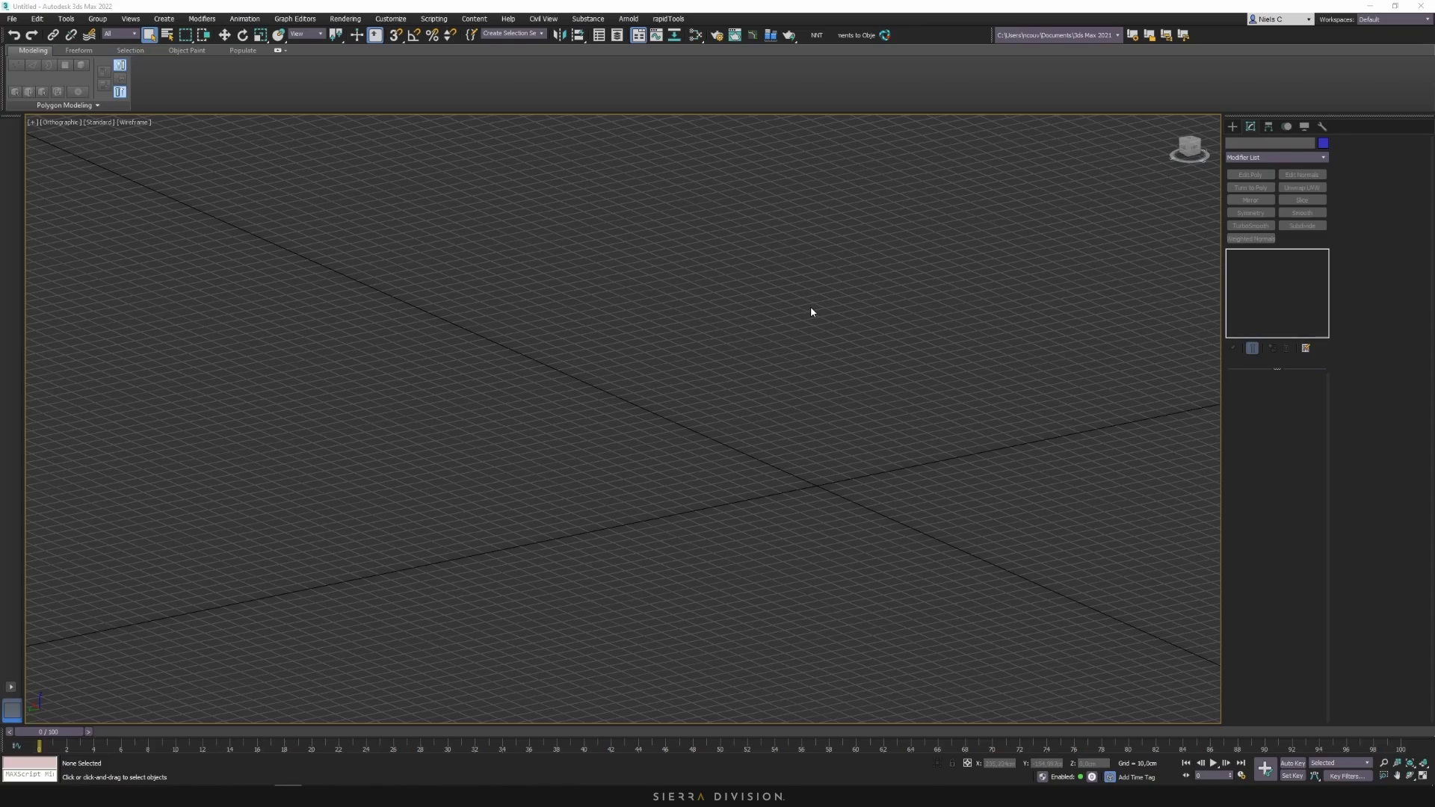
- Draw a box in shaded-with-edges view and add an Edit Poly modifier to it
key("b")
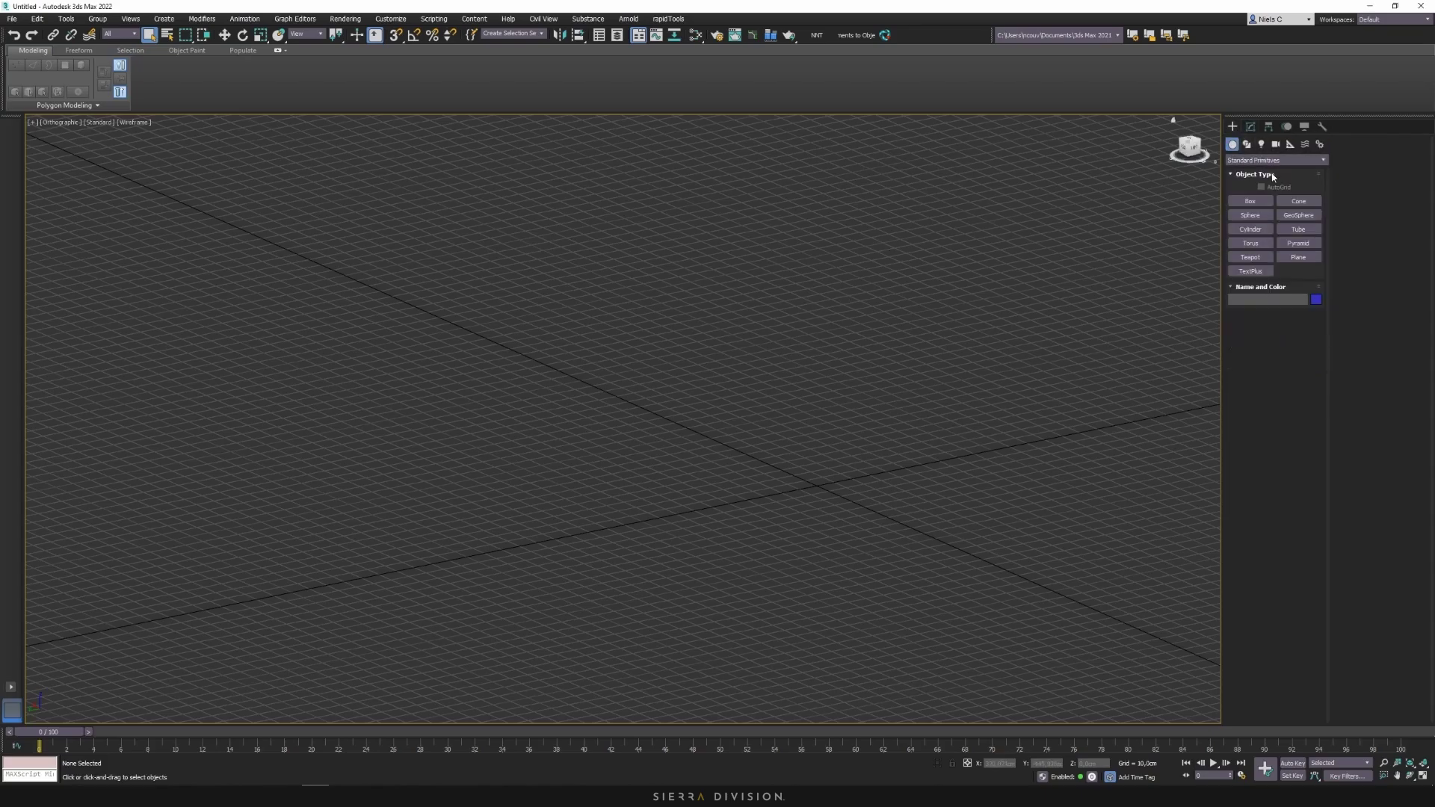
left_click_drag(826, 490, 1057, 575)
left_click(1034, 179)
key("F3")
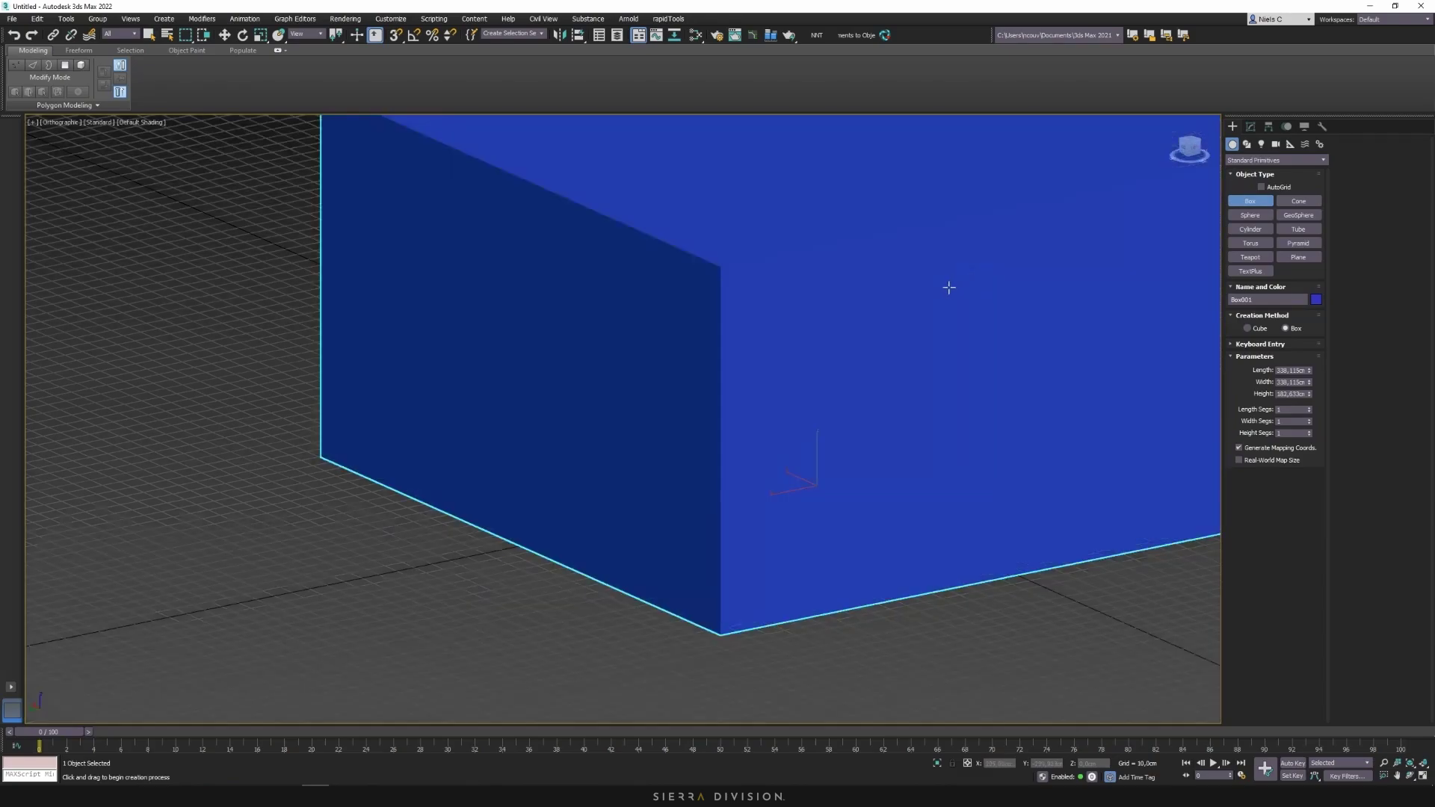
scroll(945, 288, "down", 5)
middle_click_drag(960, 369, 867, 378, "alt")
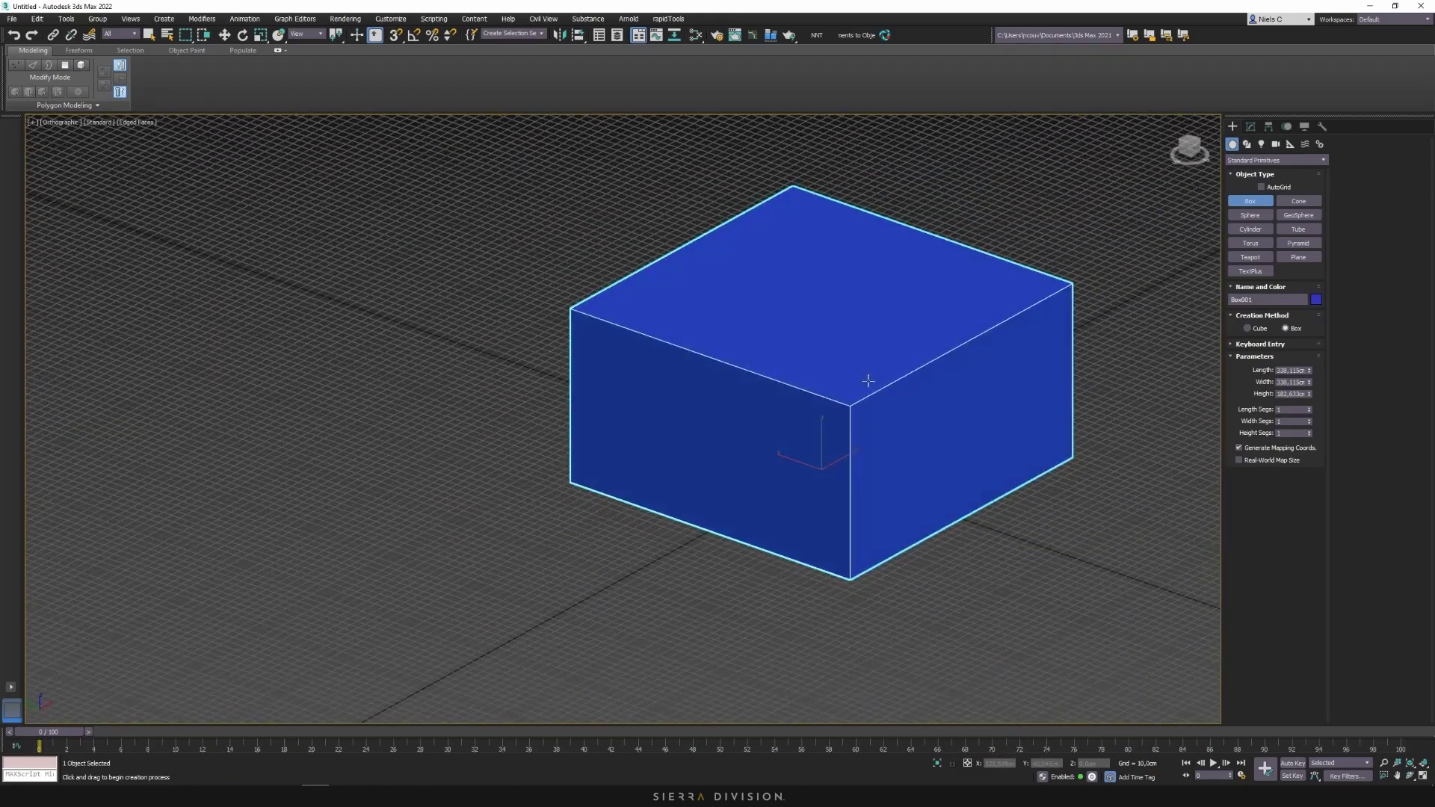
left_click(1252, 128)
left_click(1250, 175)
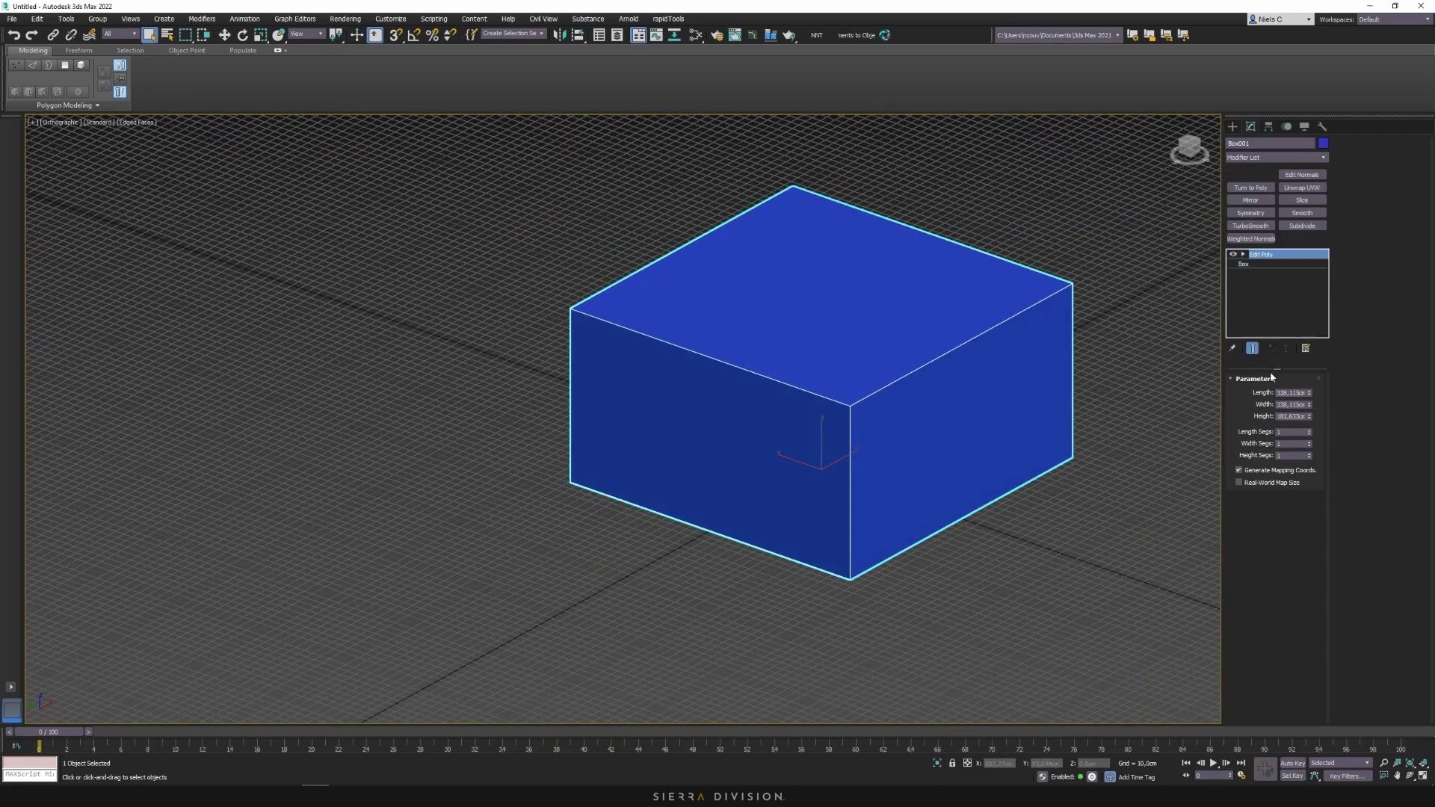
- Delete the box's front and top faces and flip all remaining faces inward
key("4")
left_click(758, 404)
left_click(769, 330, "ctrl")
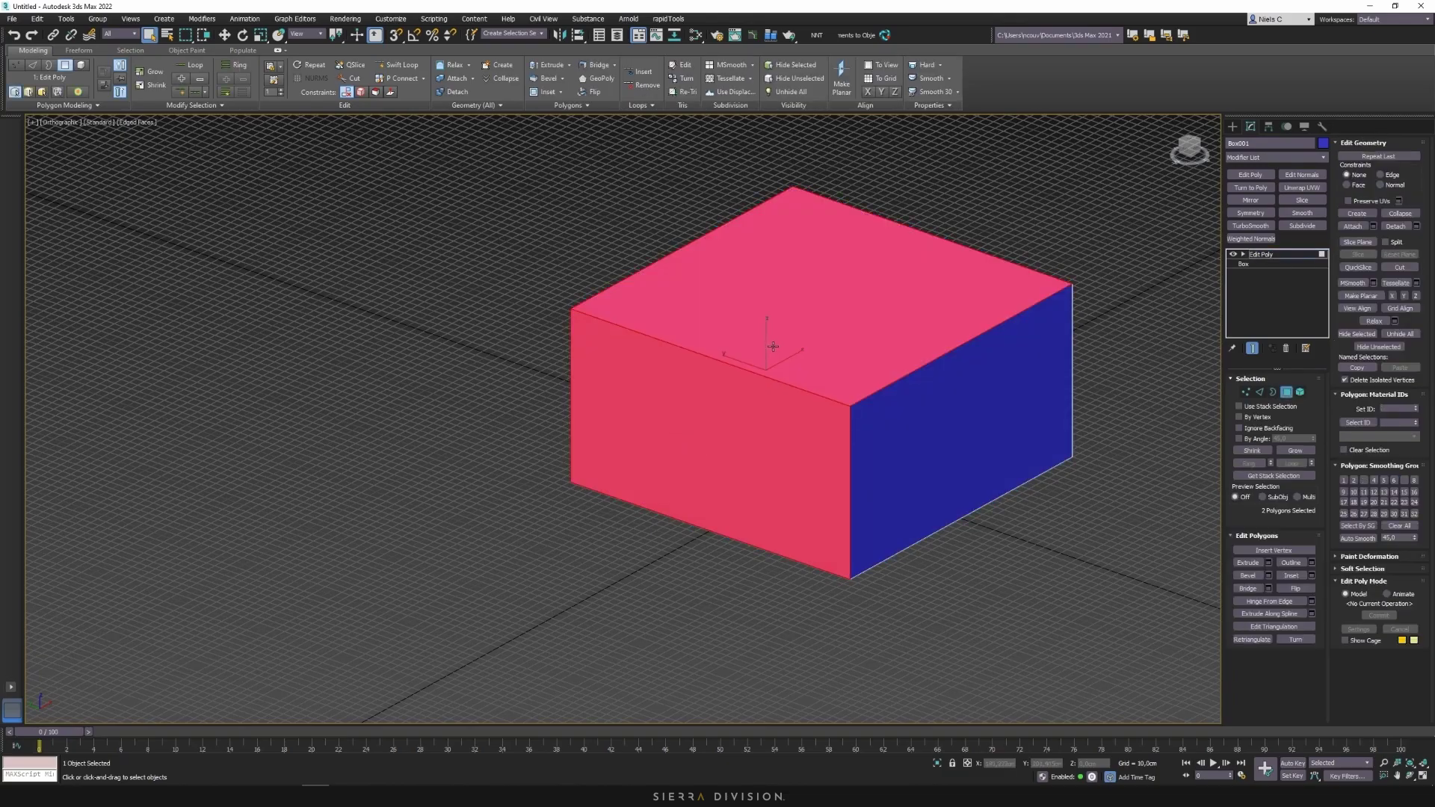
middle_click_drag(769, 329, 807, 397, "alt")
key("ctrl+d")
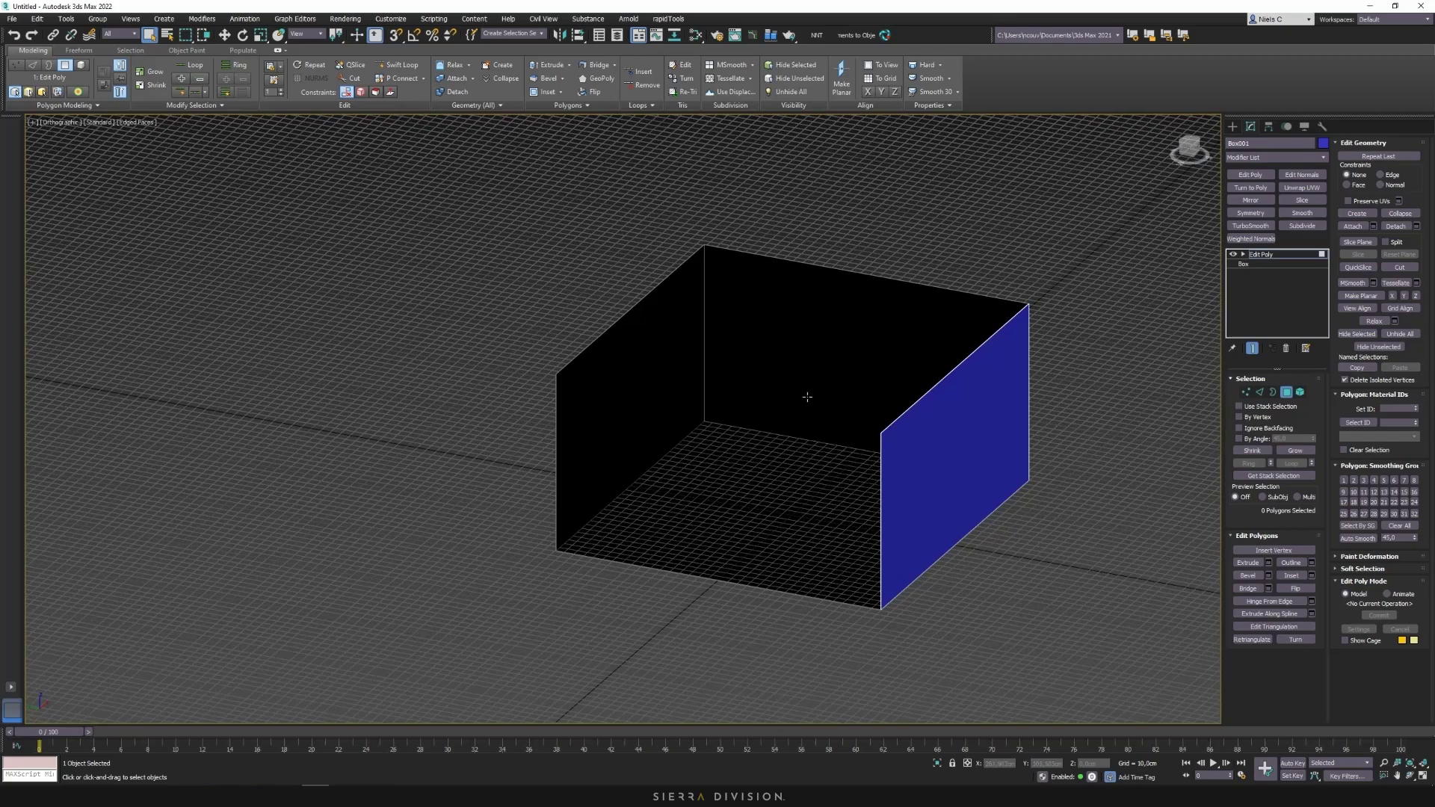
key("ctrl+a")
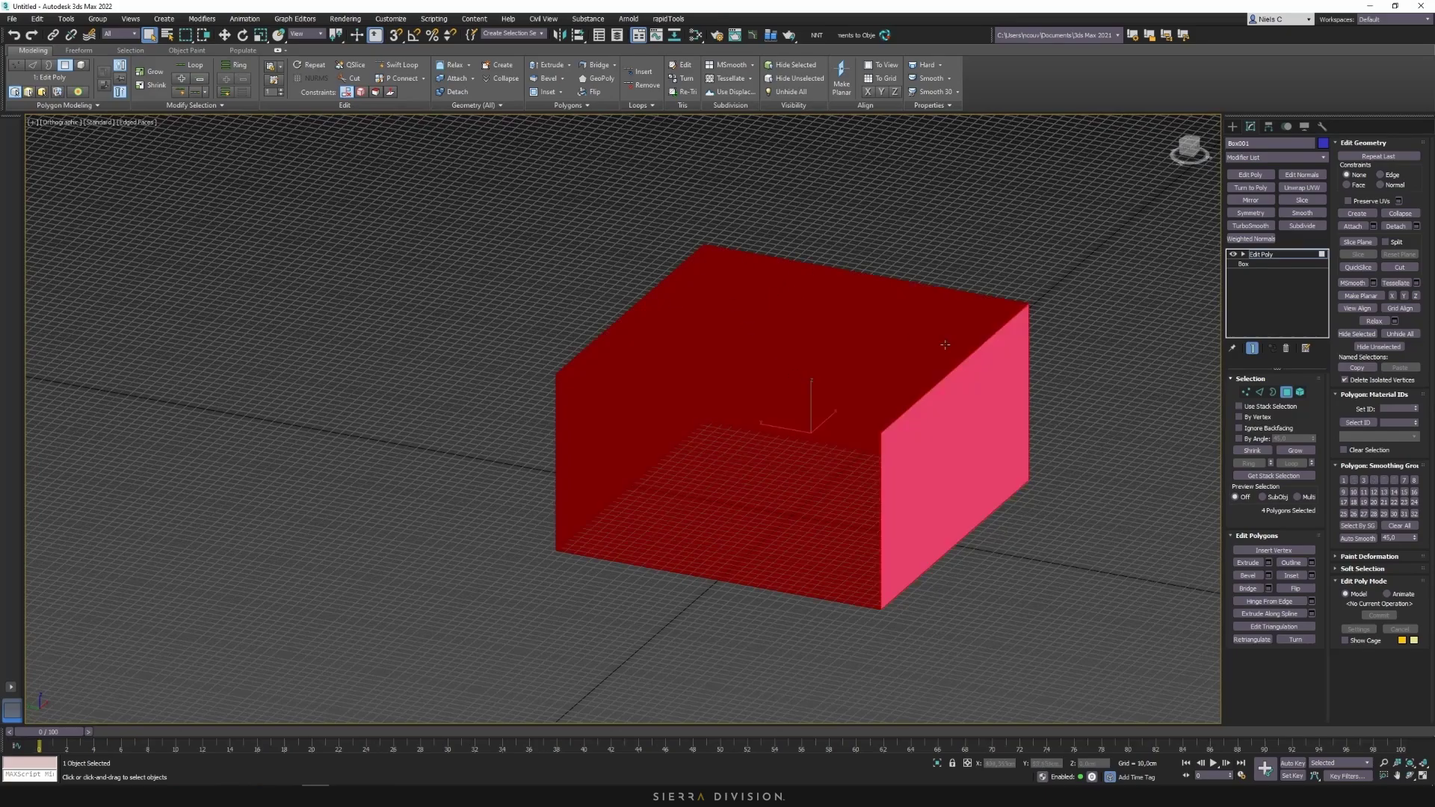
left_click(1299, 589)
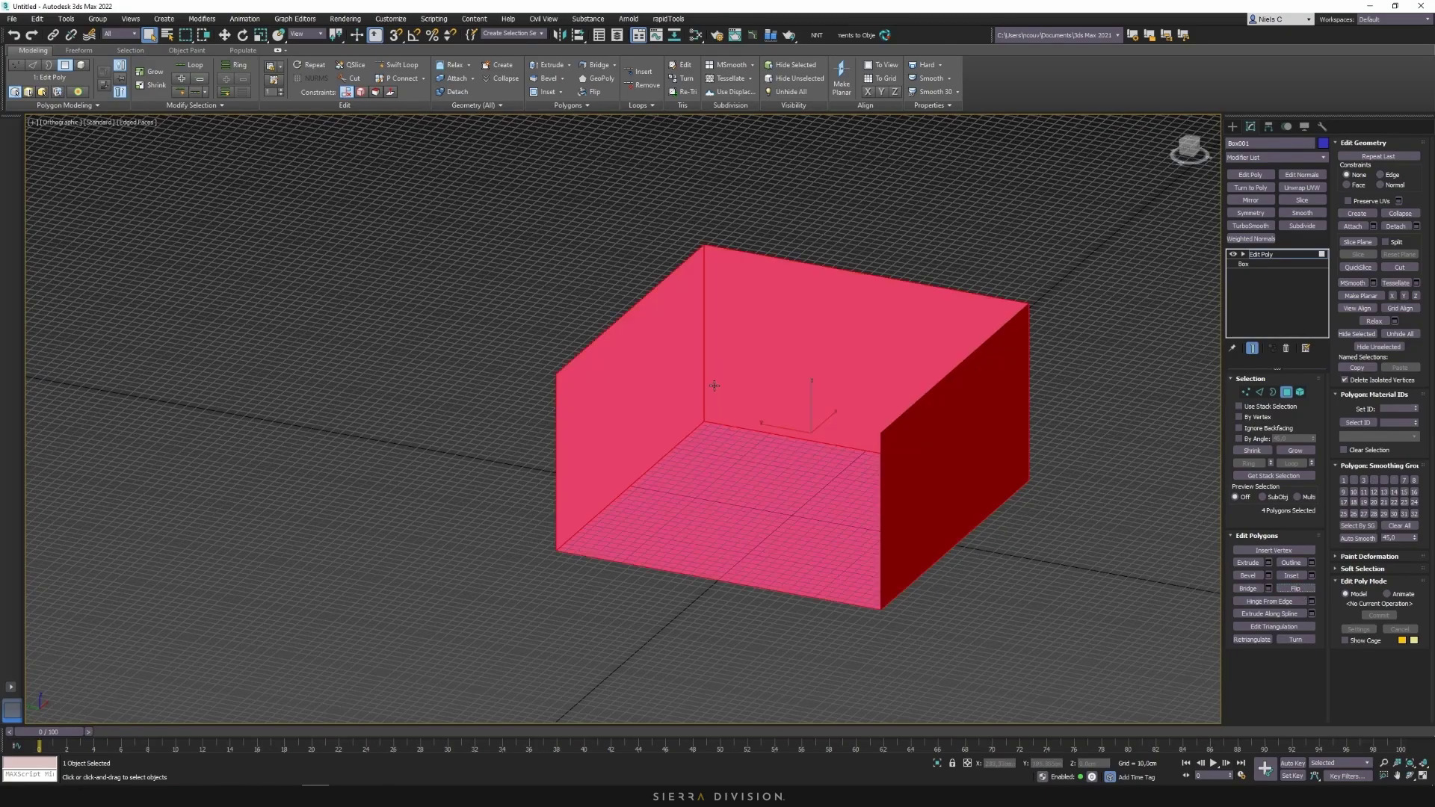
- In Edge mode, select the open box's inner floor and corner edges
middle_click_drag(712, 407, 769, 411, "alt")
left_click(1118, 289)
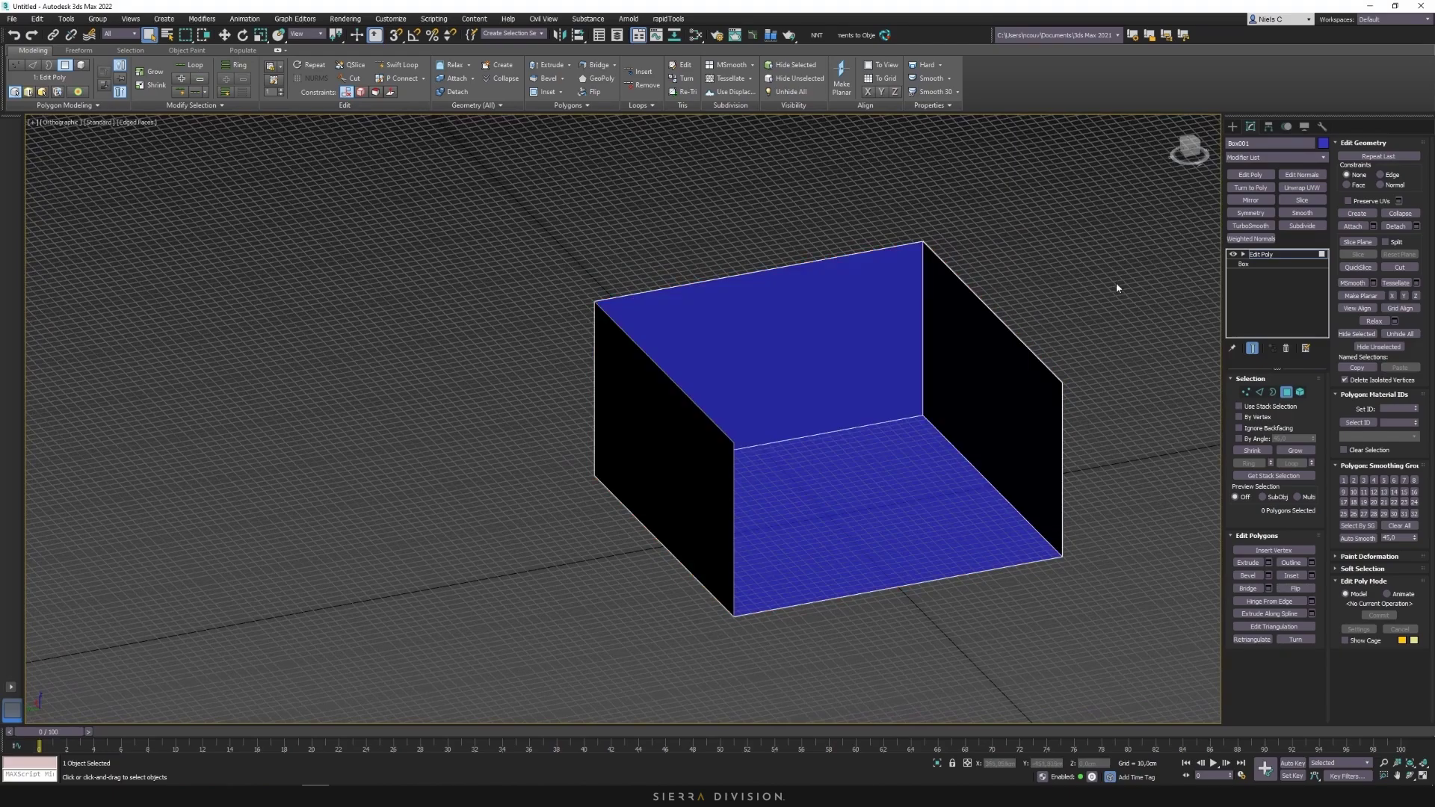
middle_click_drag(1066, 408, 1001, 413, "alt")
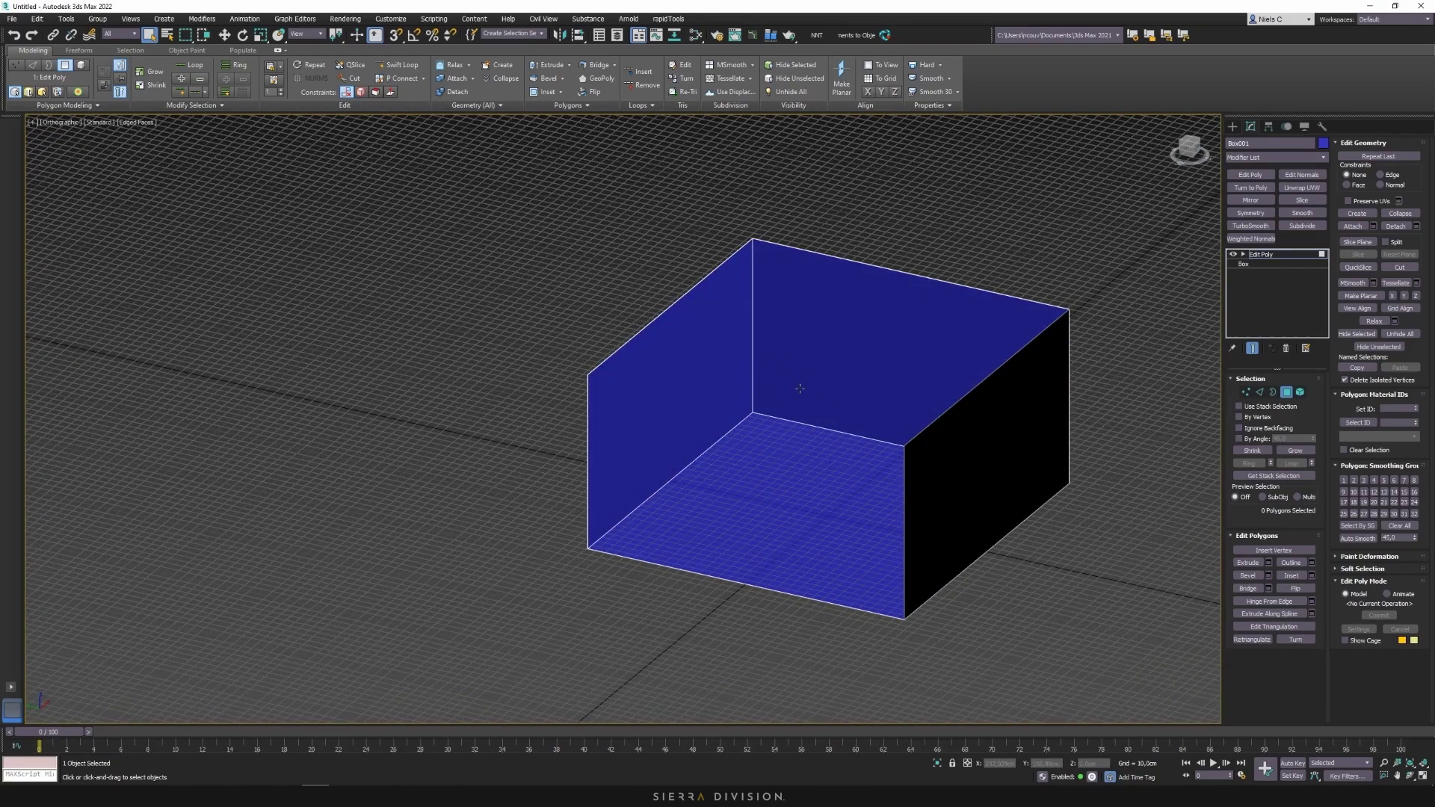
left_click(1259, 391)
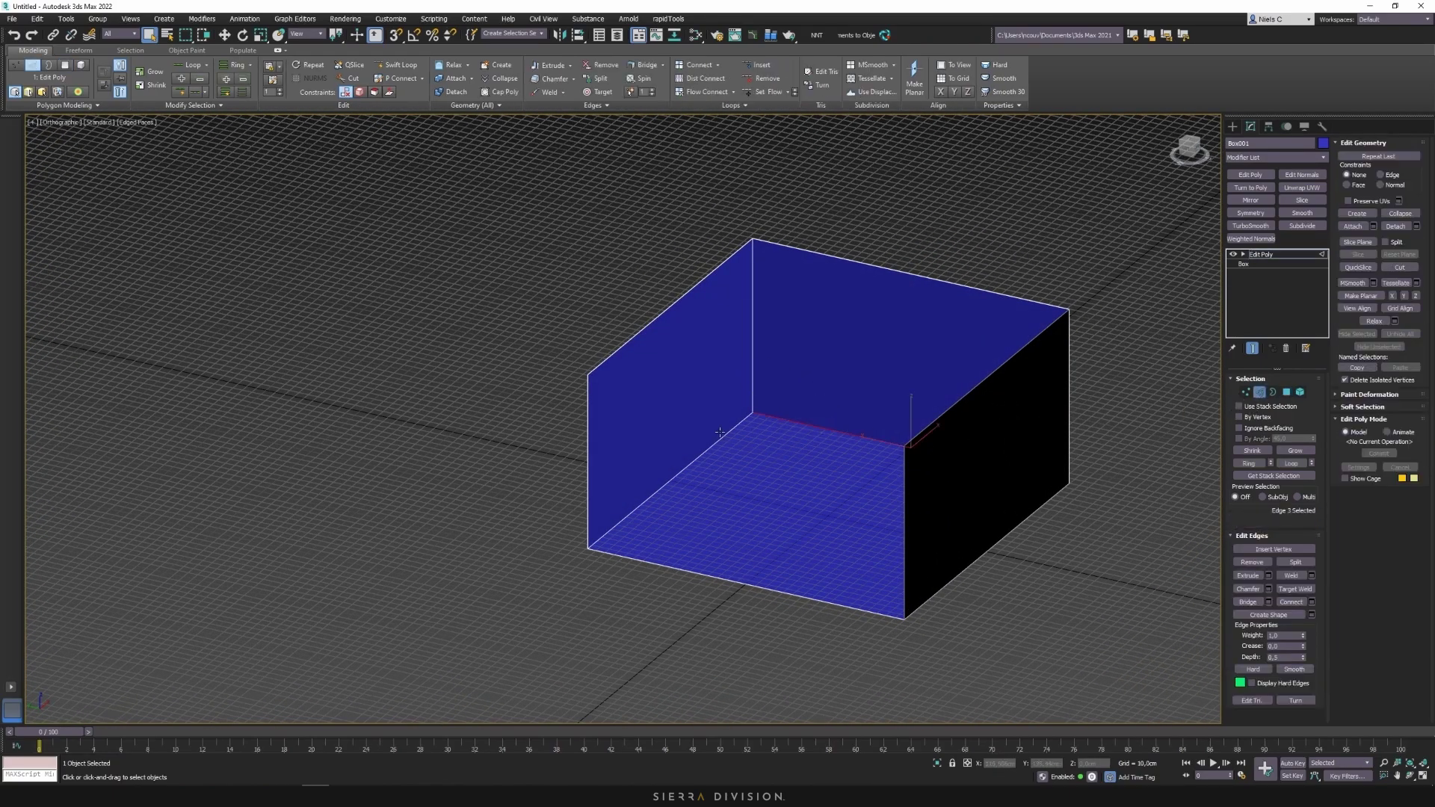
middle_click_drag(748, 375, 807, 339, "alt")
left_click(1046, 379, "ctrl")
left_click(1007, 332, "ctrl")
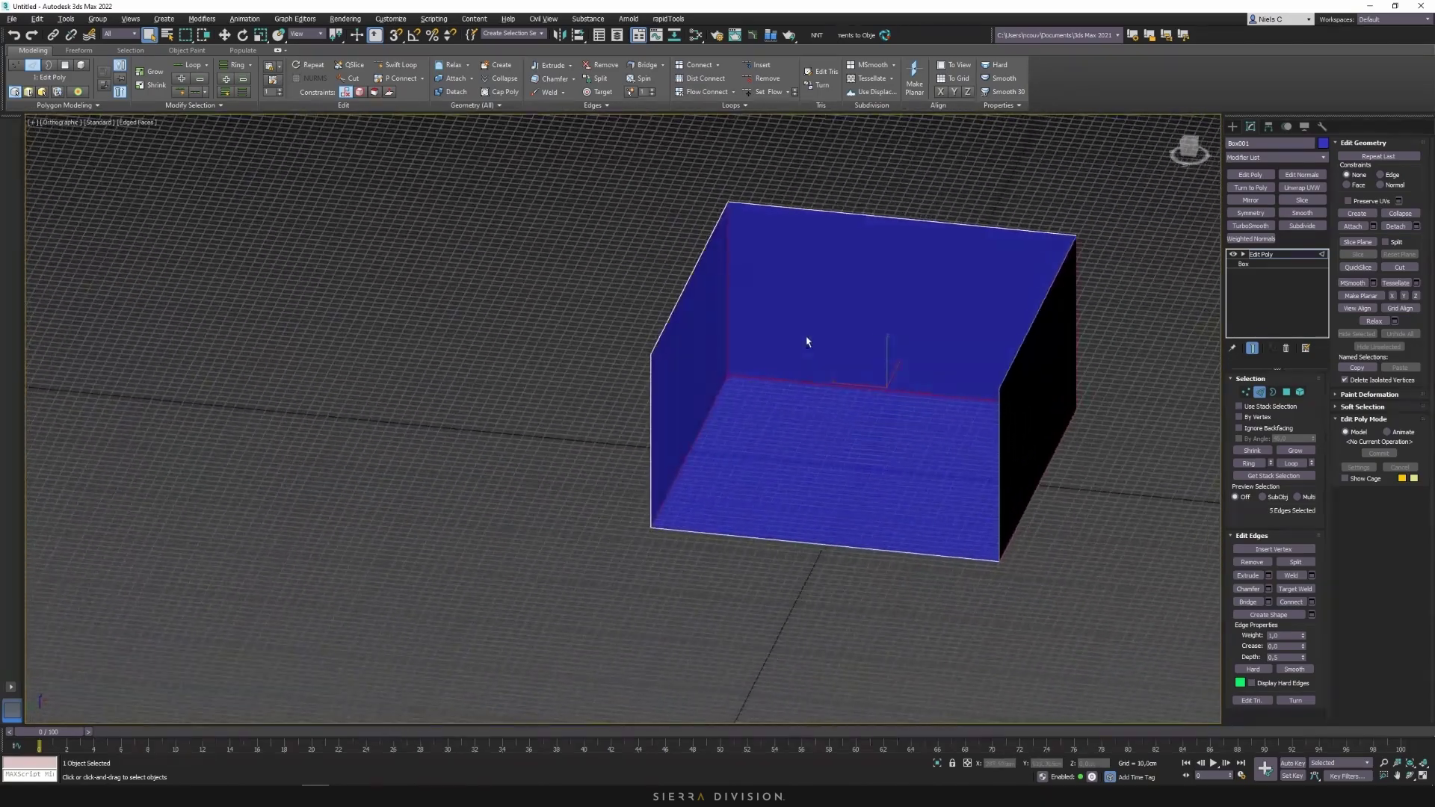
- Chamfer the selected edges by 23,891 cm with 4 segments, then exit Edge mode
right_click(776, 373)
left_click(691, 436)
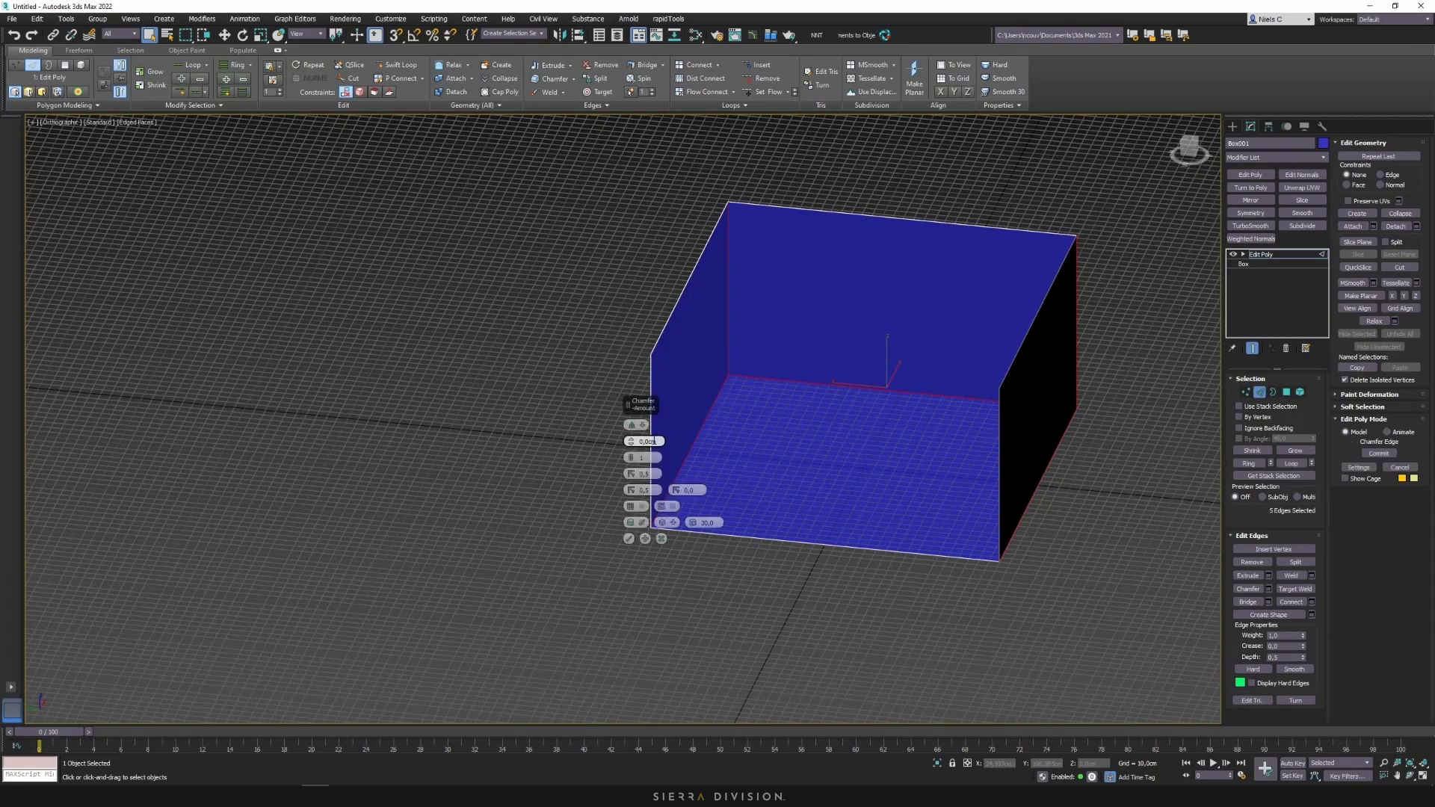
left_click_drag(629, 443, 629, 459)
left_click(628, 539)
middle_click_drag(721, 497, 807, 448, "alt")
left_click(1266, 394)
middle_click_drag(889, 415, 849, 458)
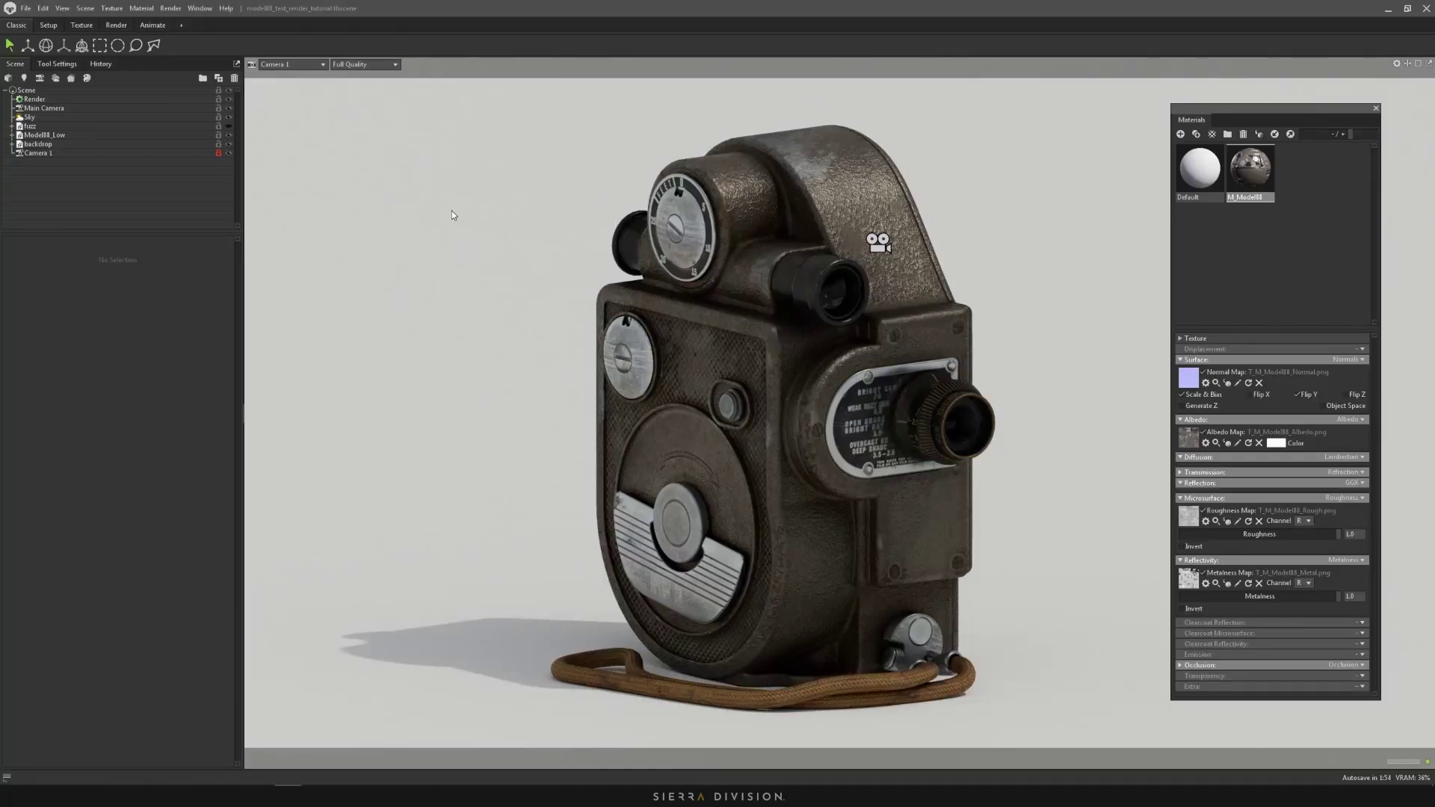
left_click(230, 143)
left_click(230, 143)
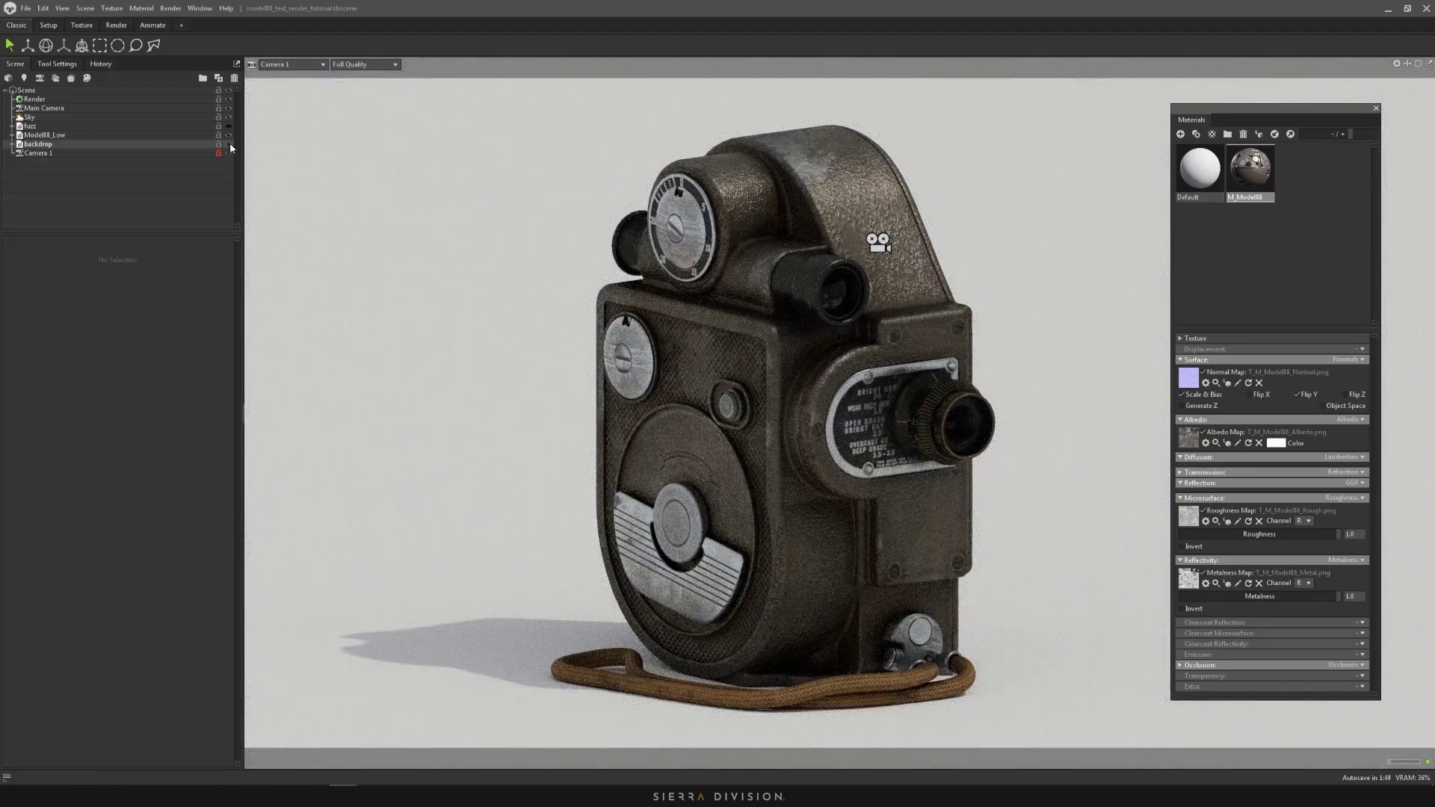
left_click(230, 144)
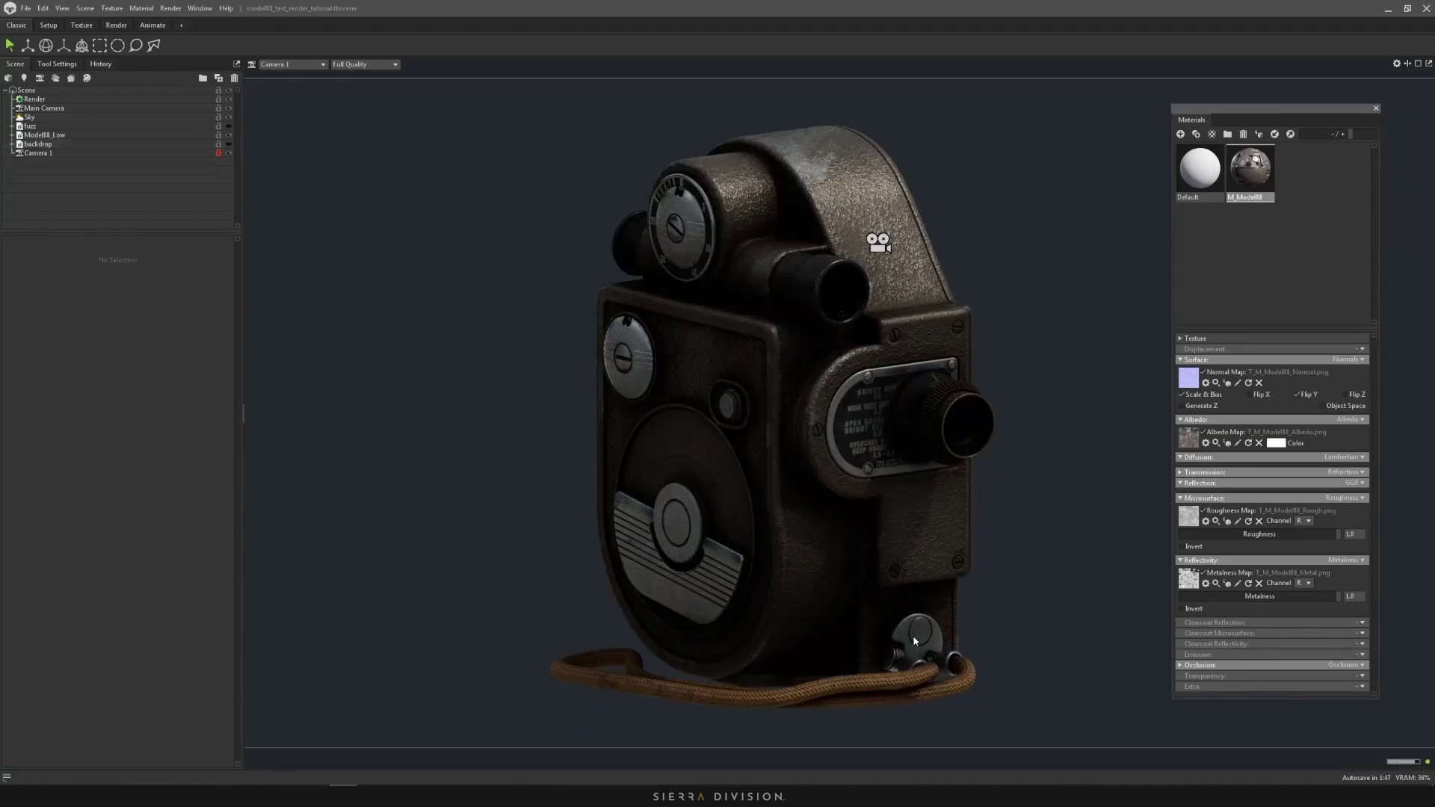
left_click(229, 144)
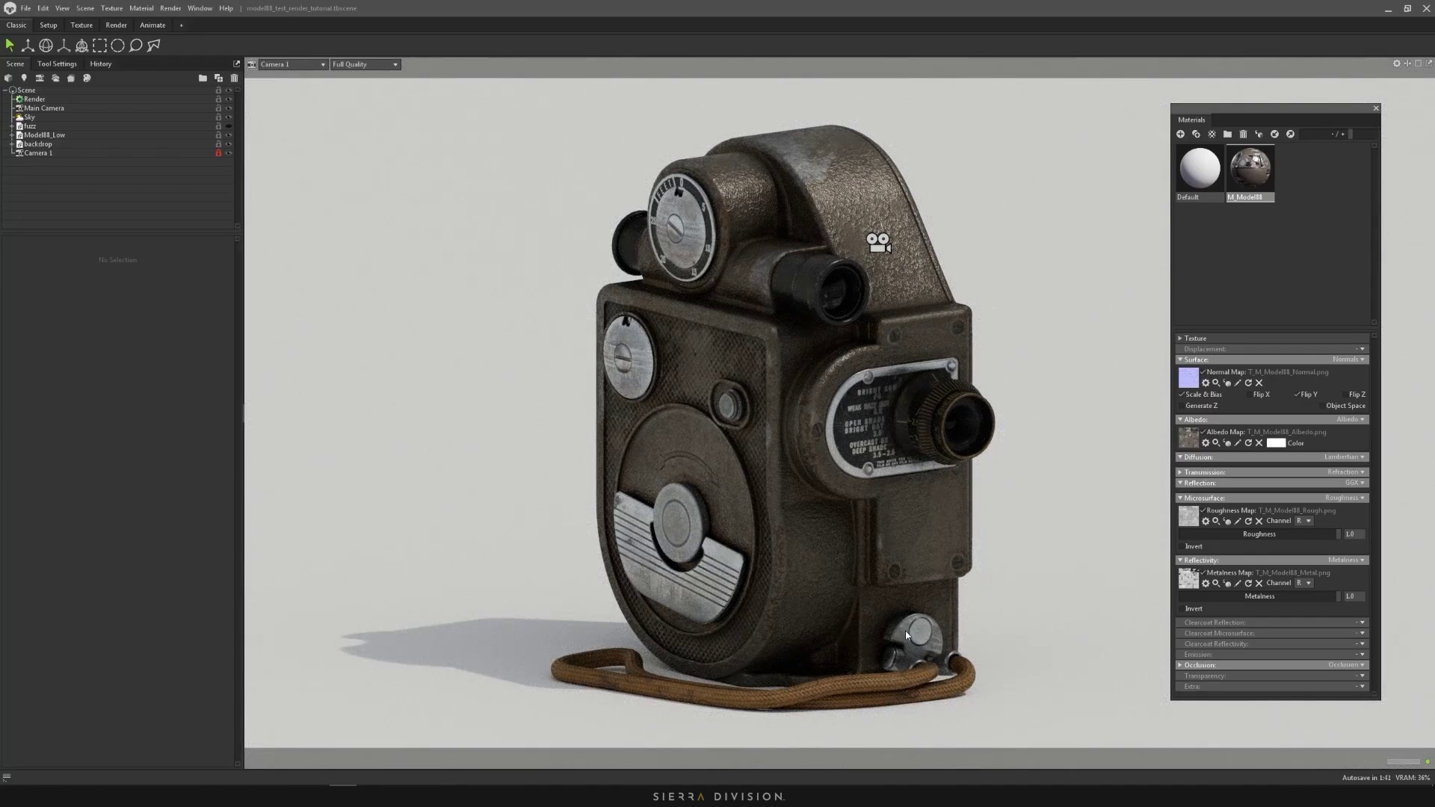
left_click(228, 145)
left_click(228, 145)
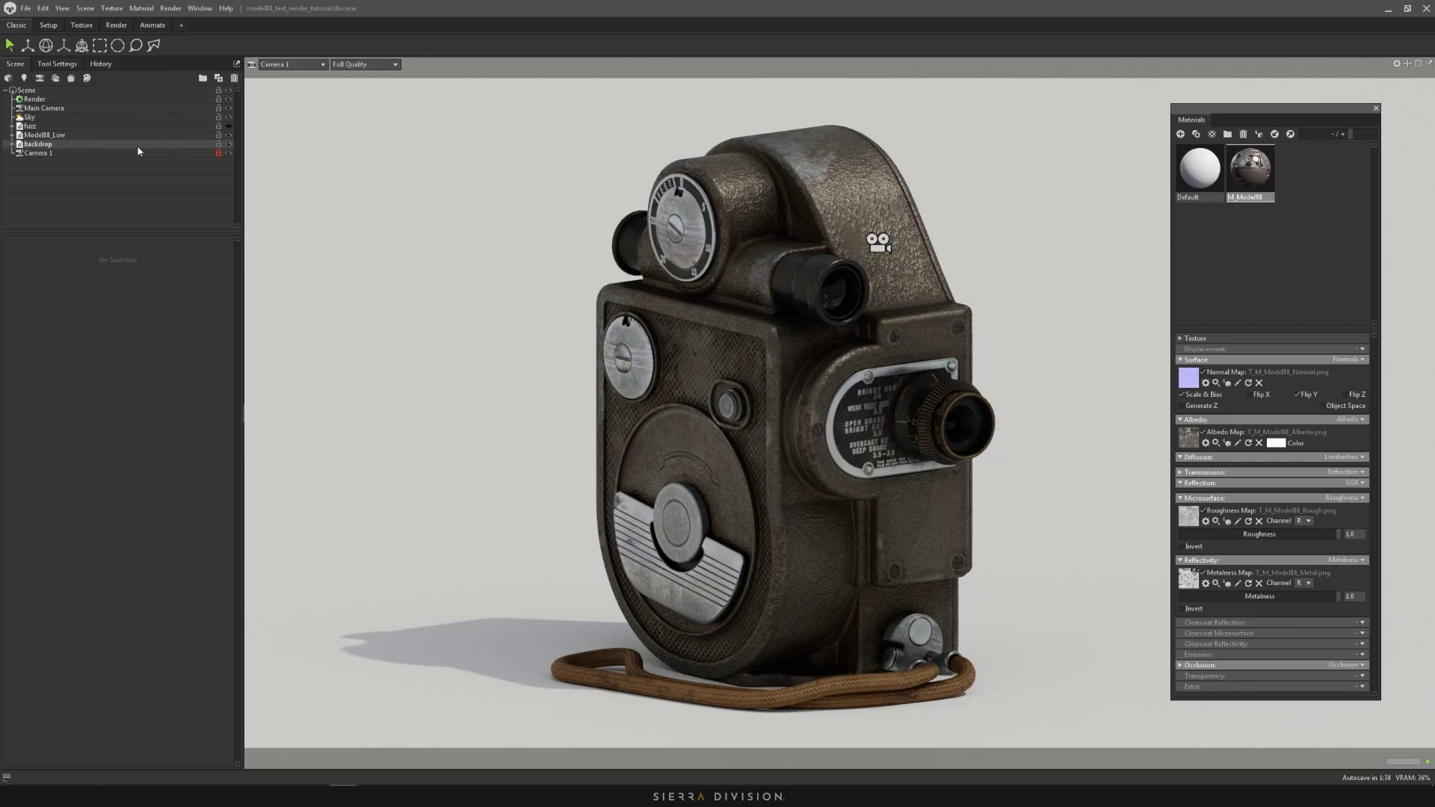
- Select the Sky object in the Scene tree to show its lighting settings
left_click(44, 120)
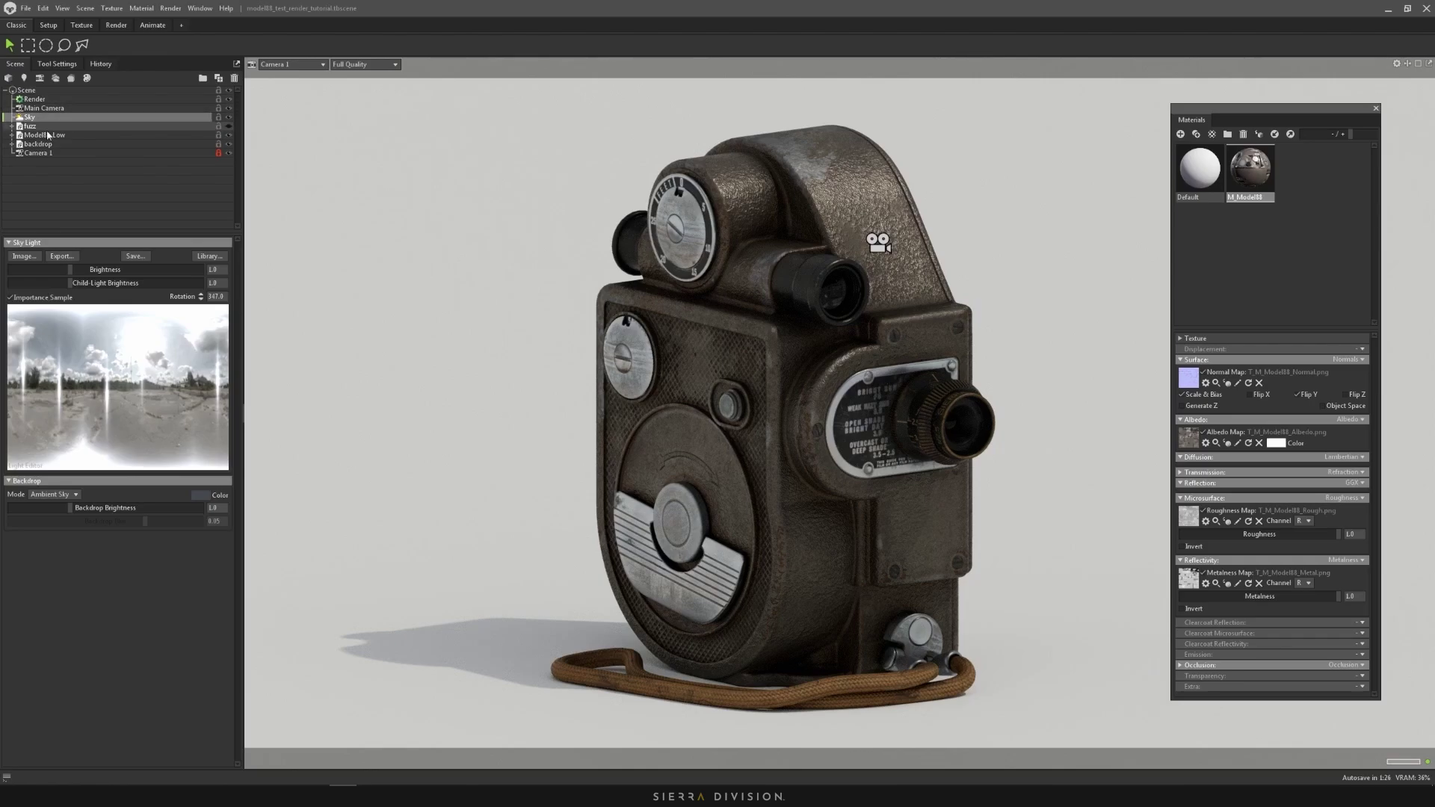
left_click(45, 122, "ctrl")
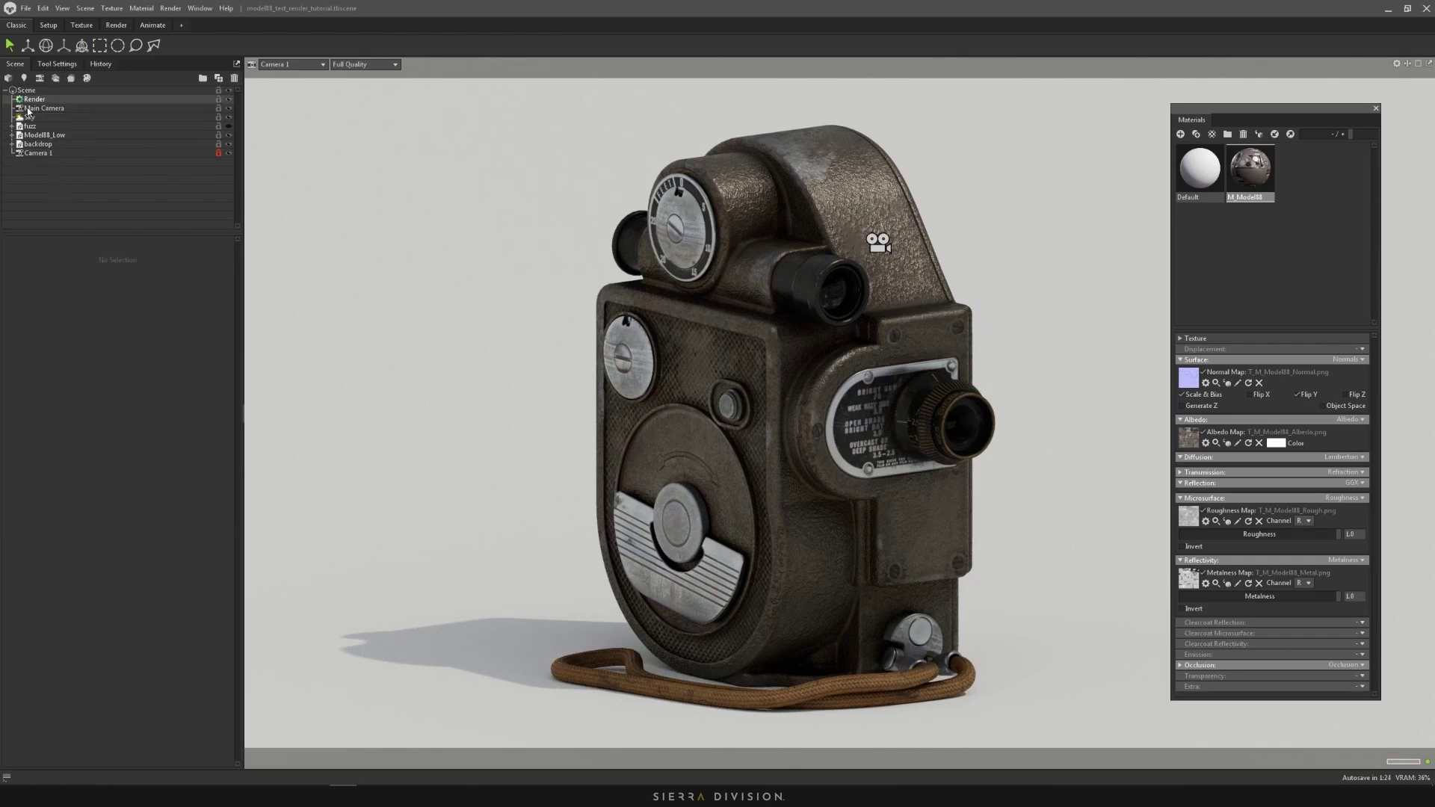
left_click(30, 118)
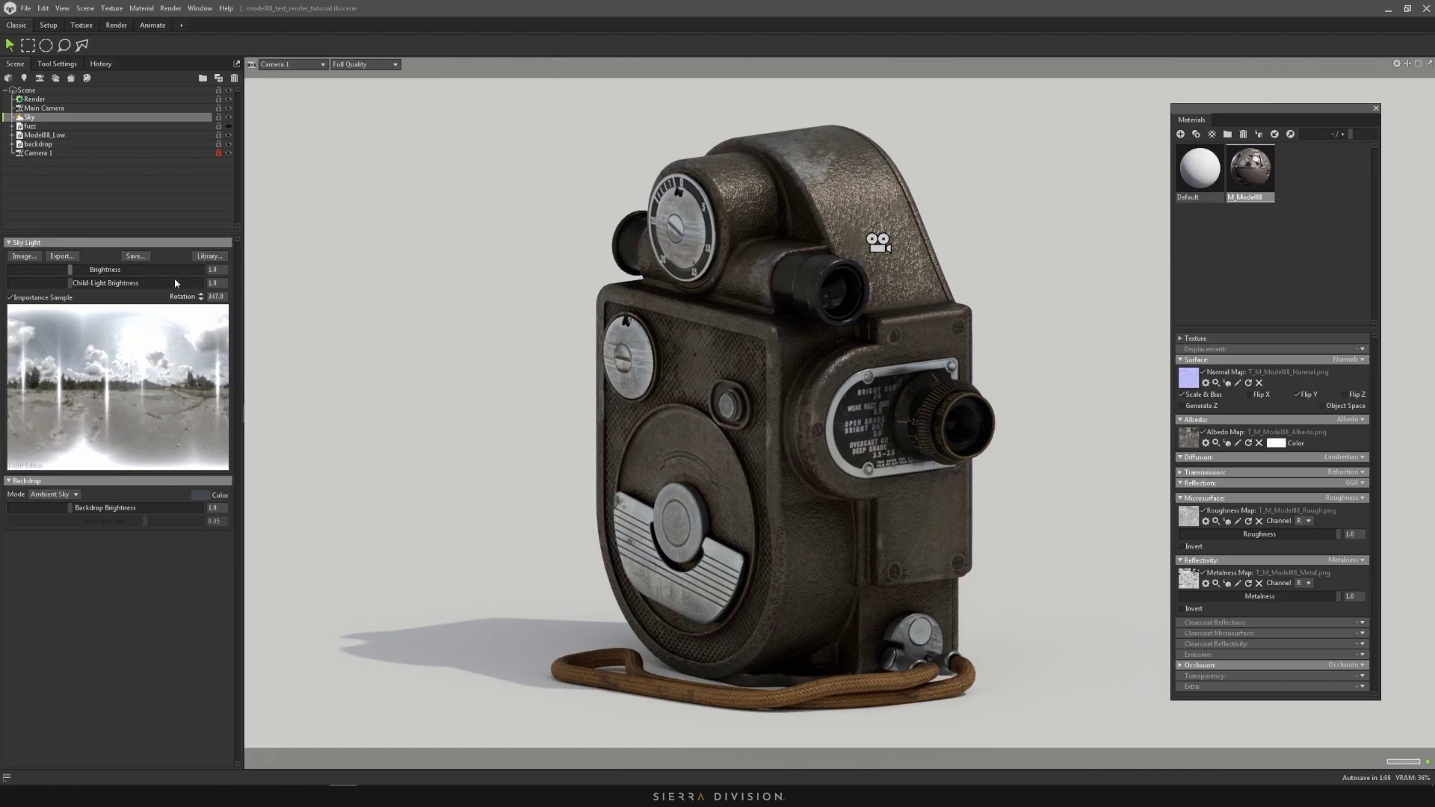
- Browse the sky presets in the Library, then close it, keeping the cloudy outdoor sky
left_click(203, 256)
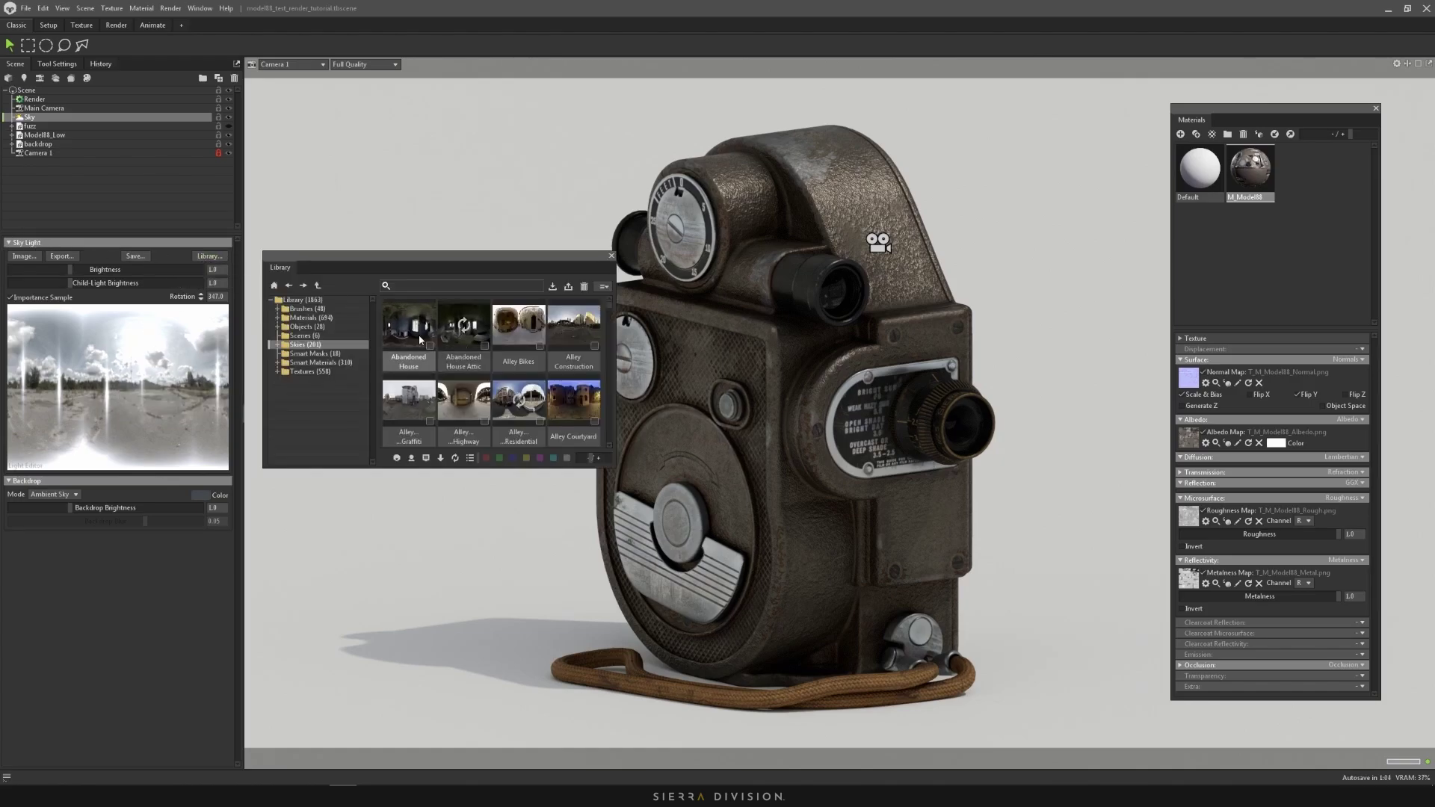
scroll(426, 359, "down", 5)
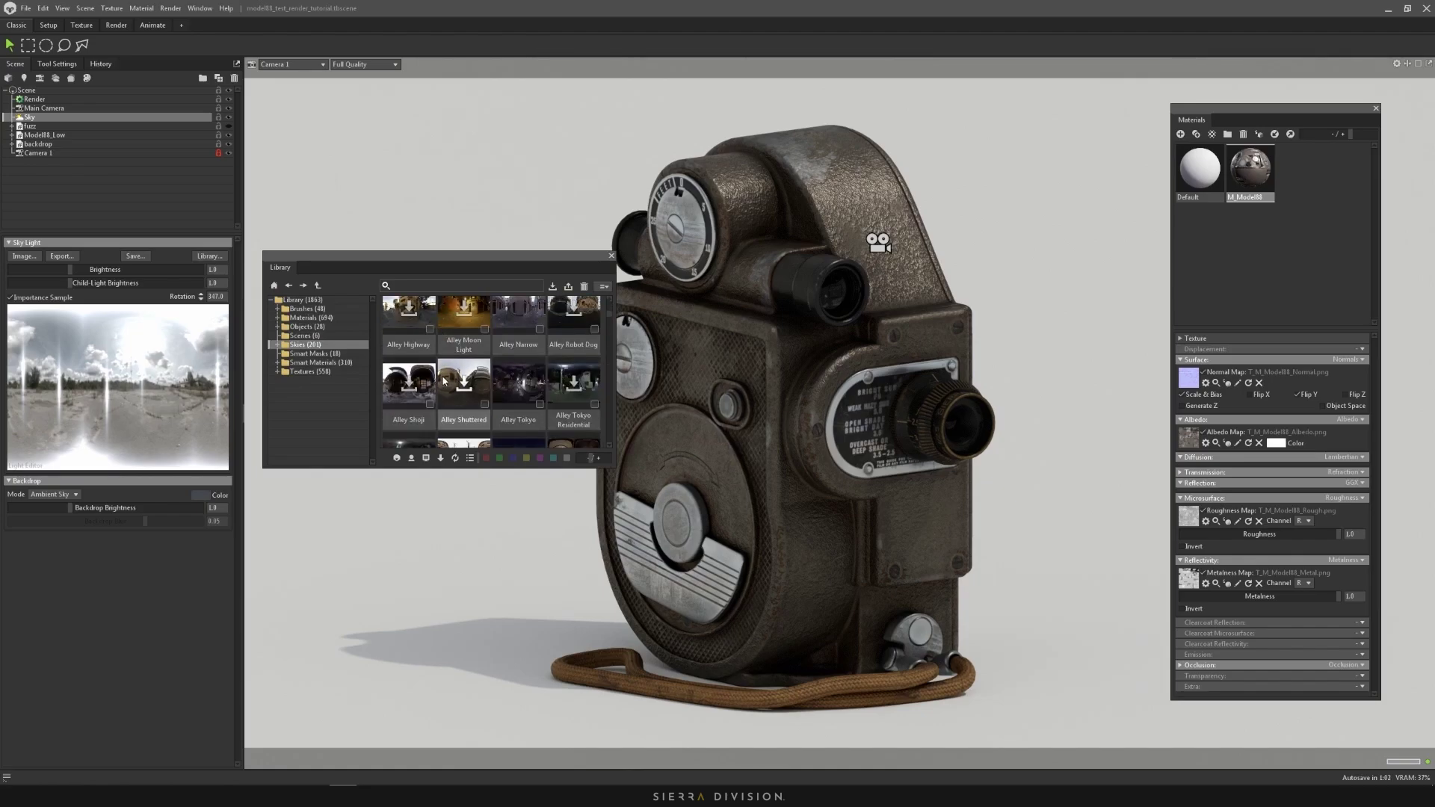
scroll(443, 381, "down", 1)
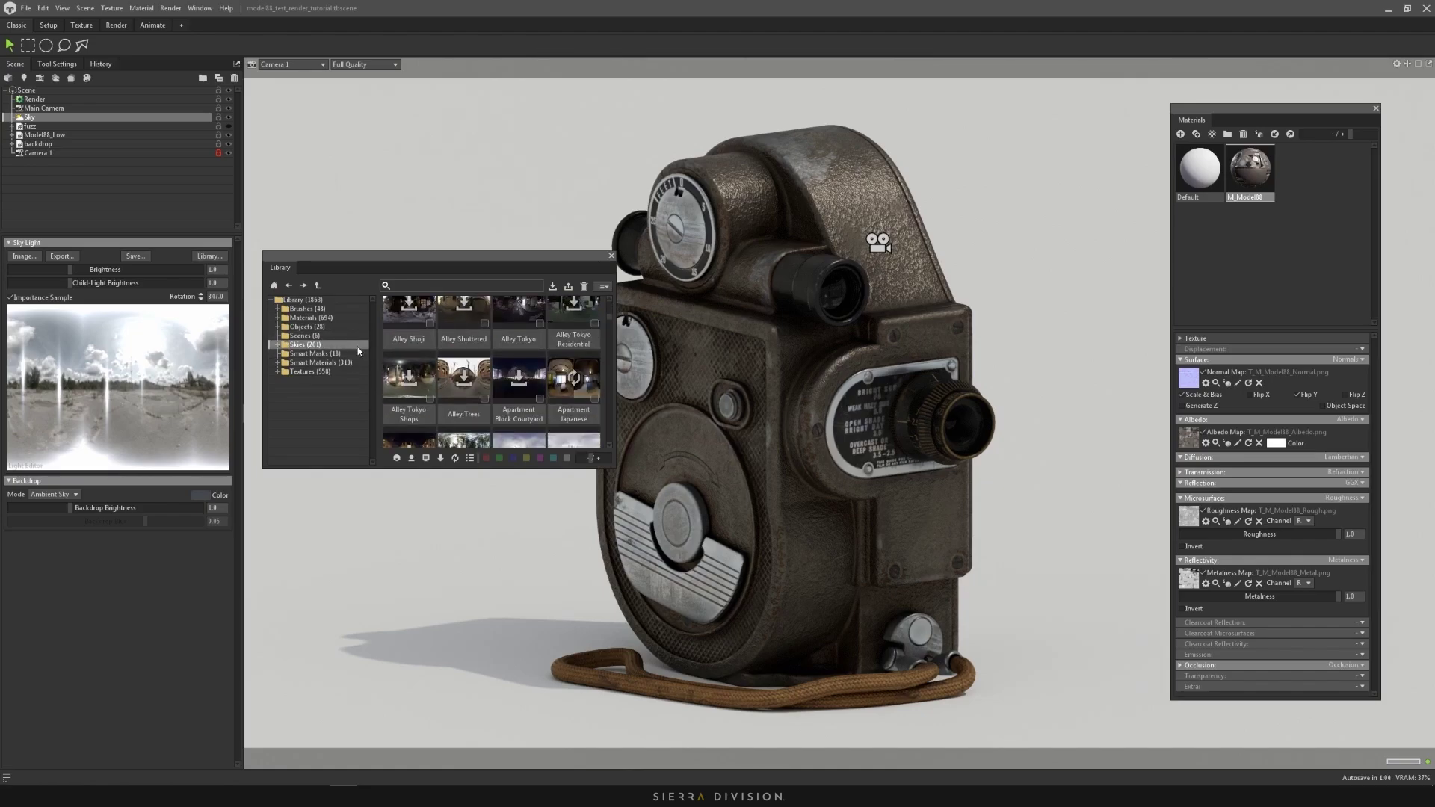
scroll(519, 351, "down", 3)
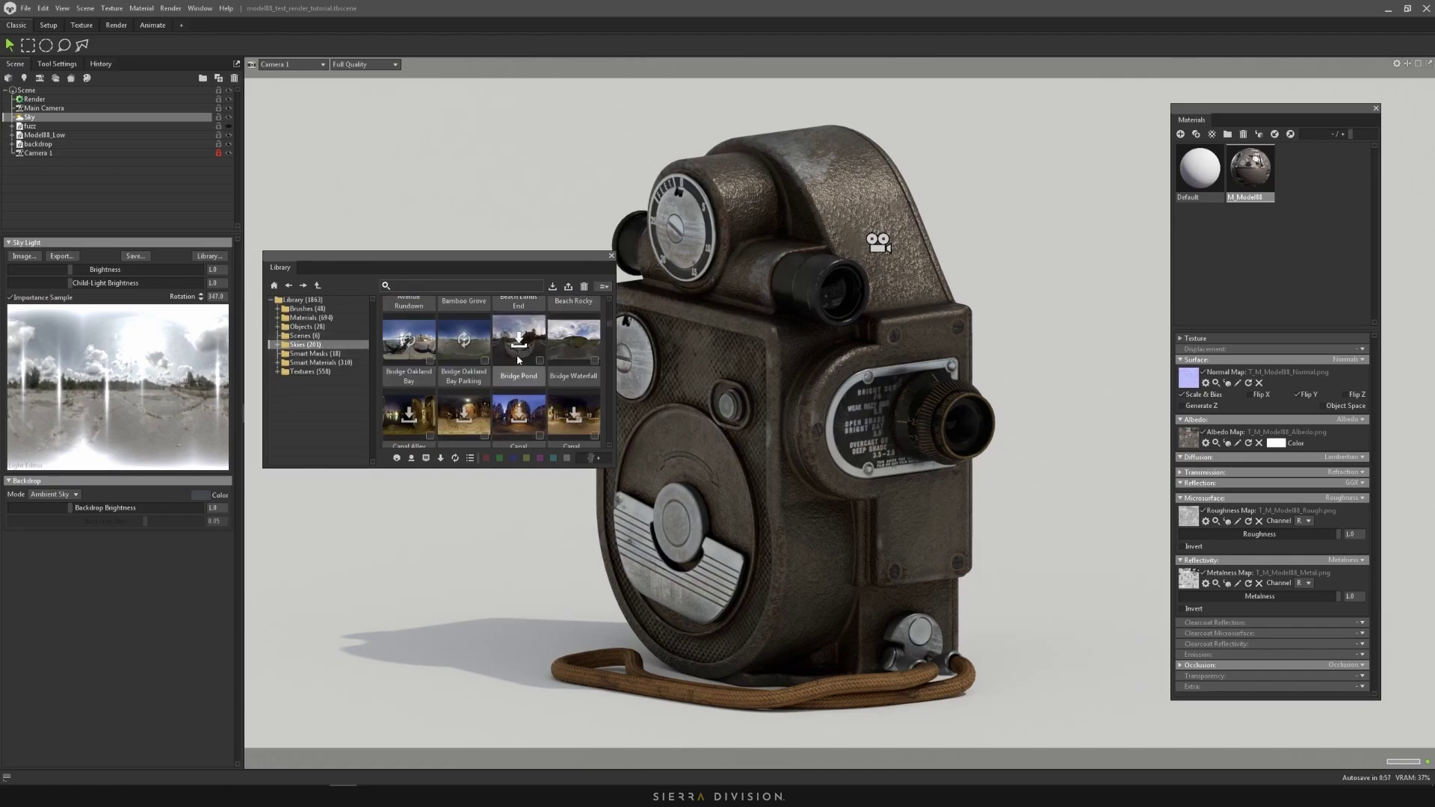
left_click(117, 353)
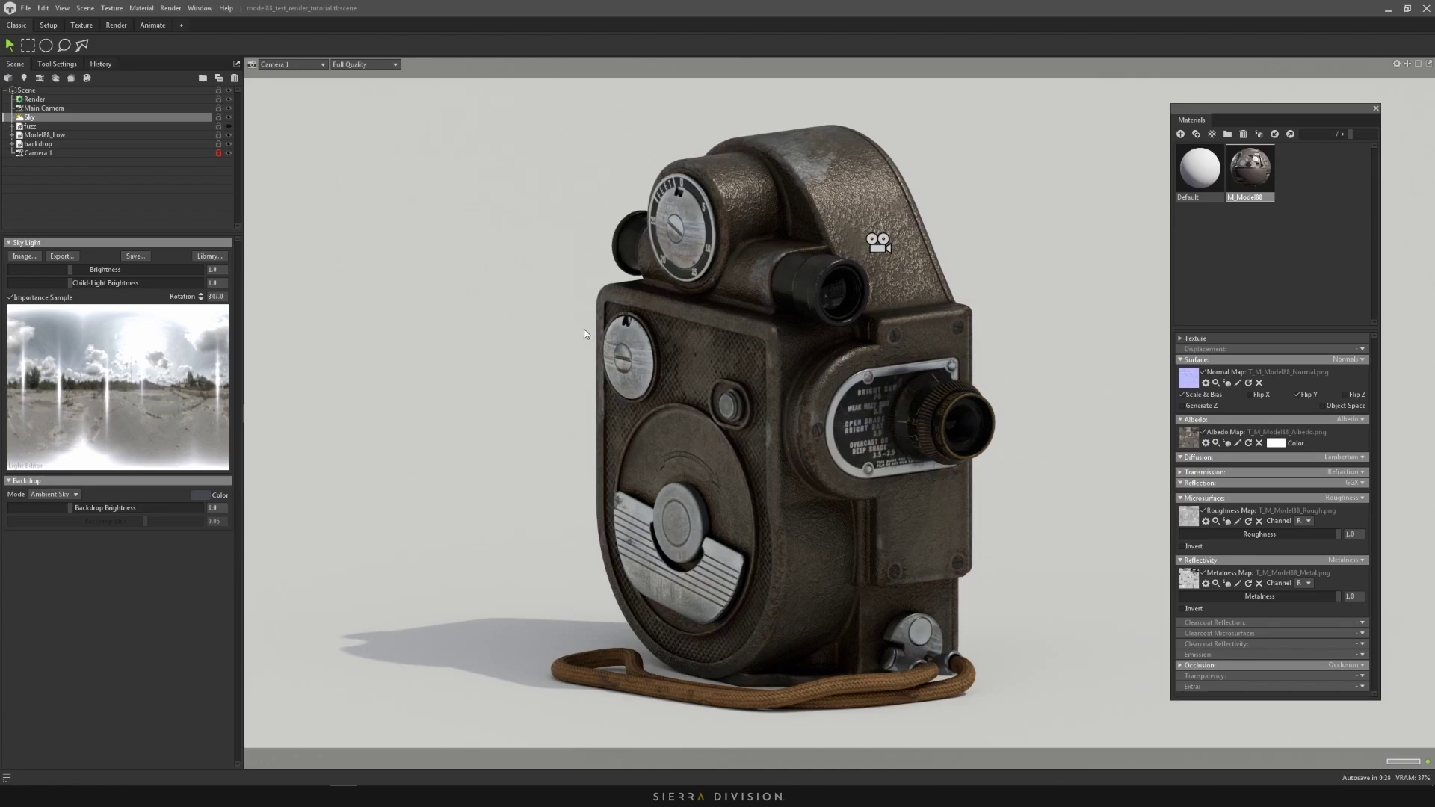
- Switch to the split Render layout and orbit the overview camera to look down on the model
left_click(117, 25)
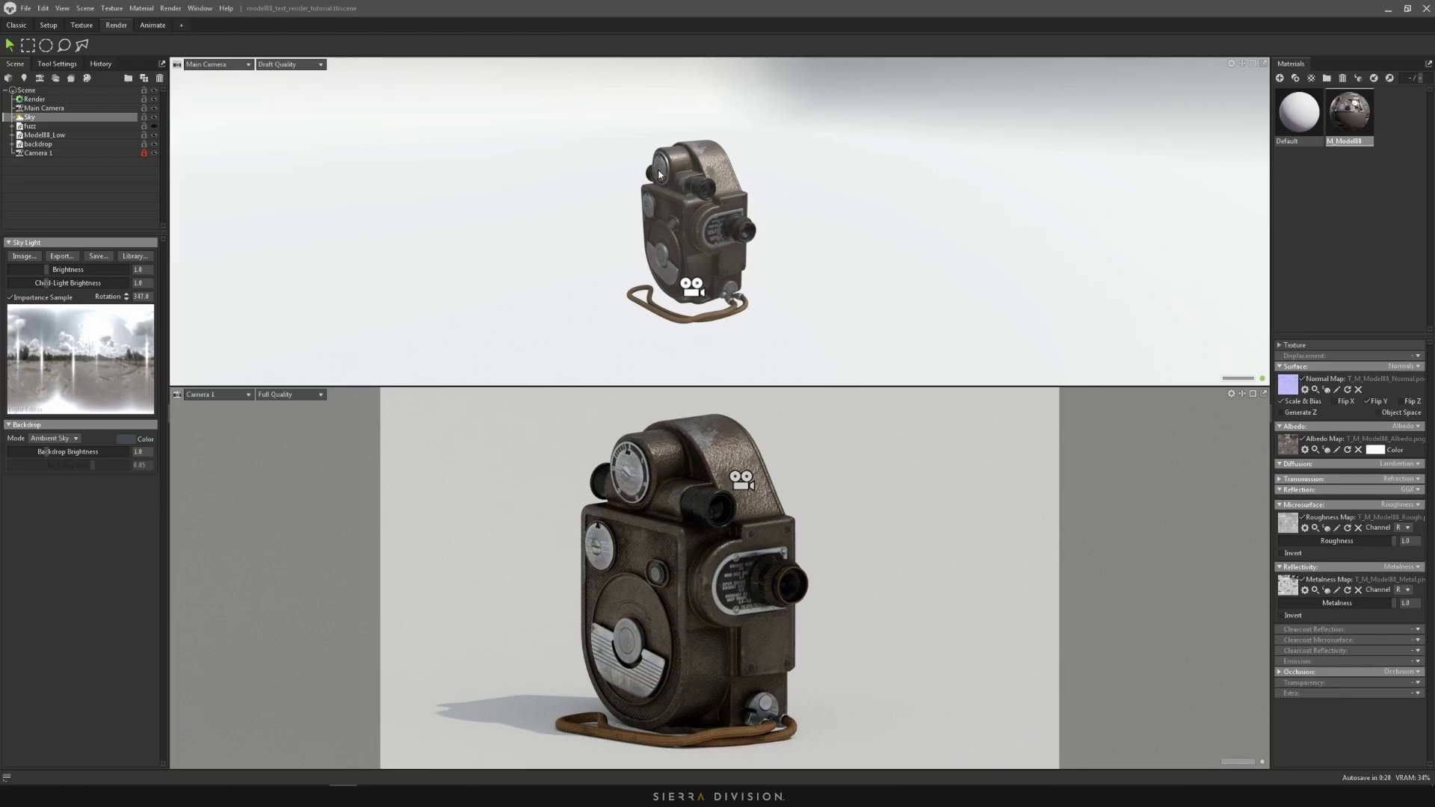
left_click_drag(630, 180, 564, 221)
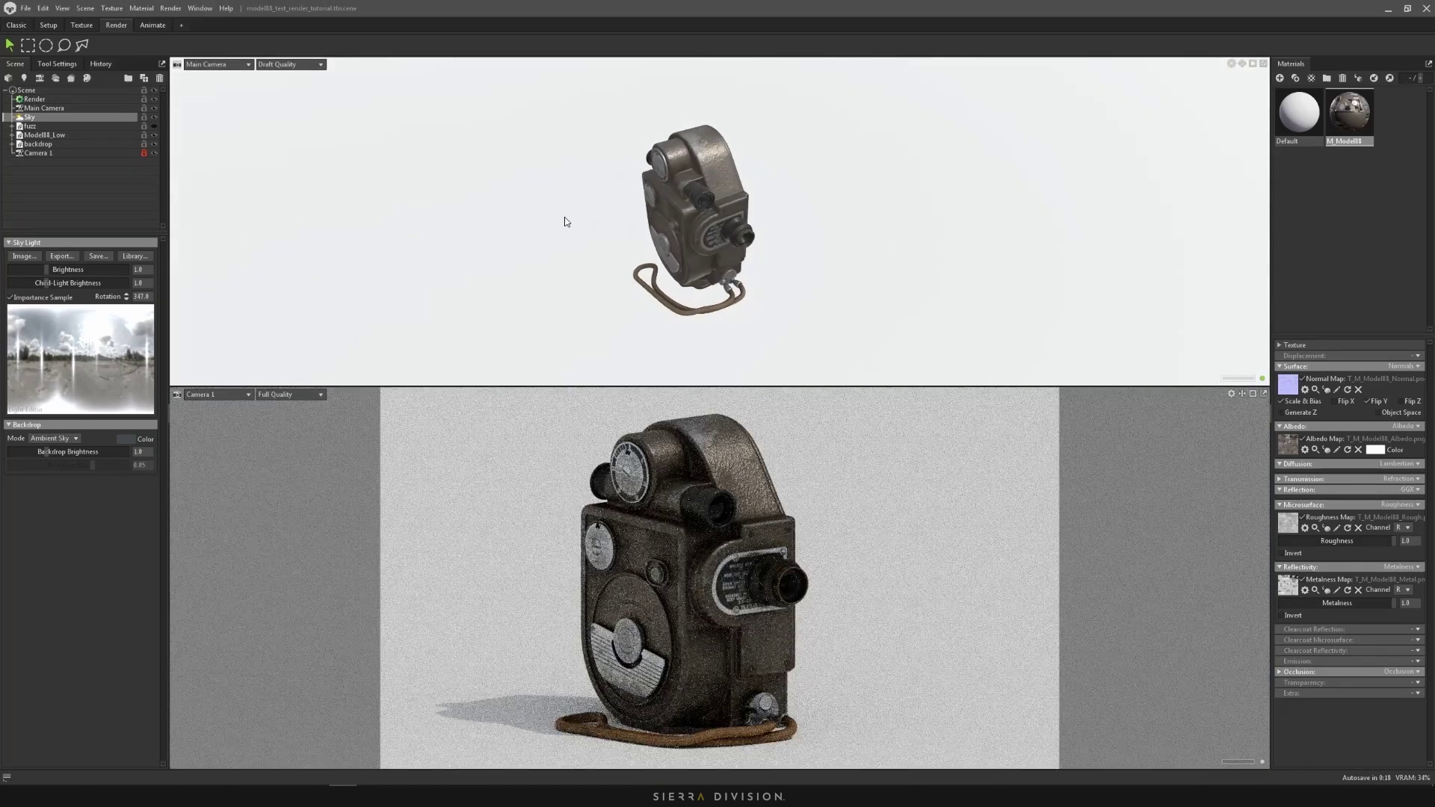
left_click_drag(716, 257, 719, 302)
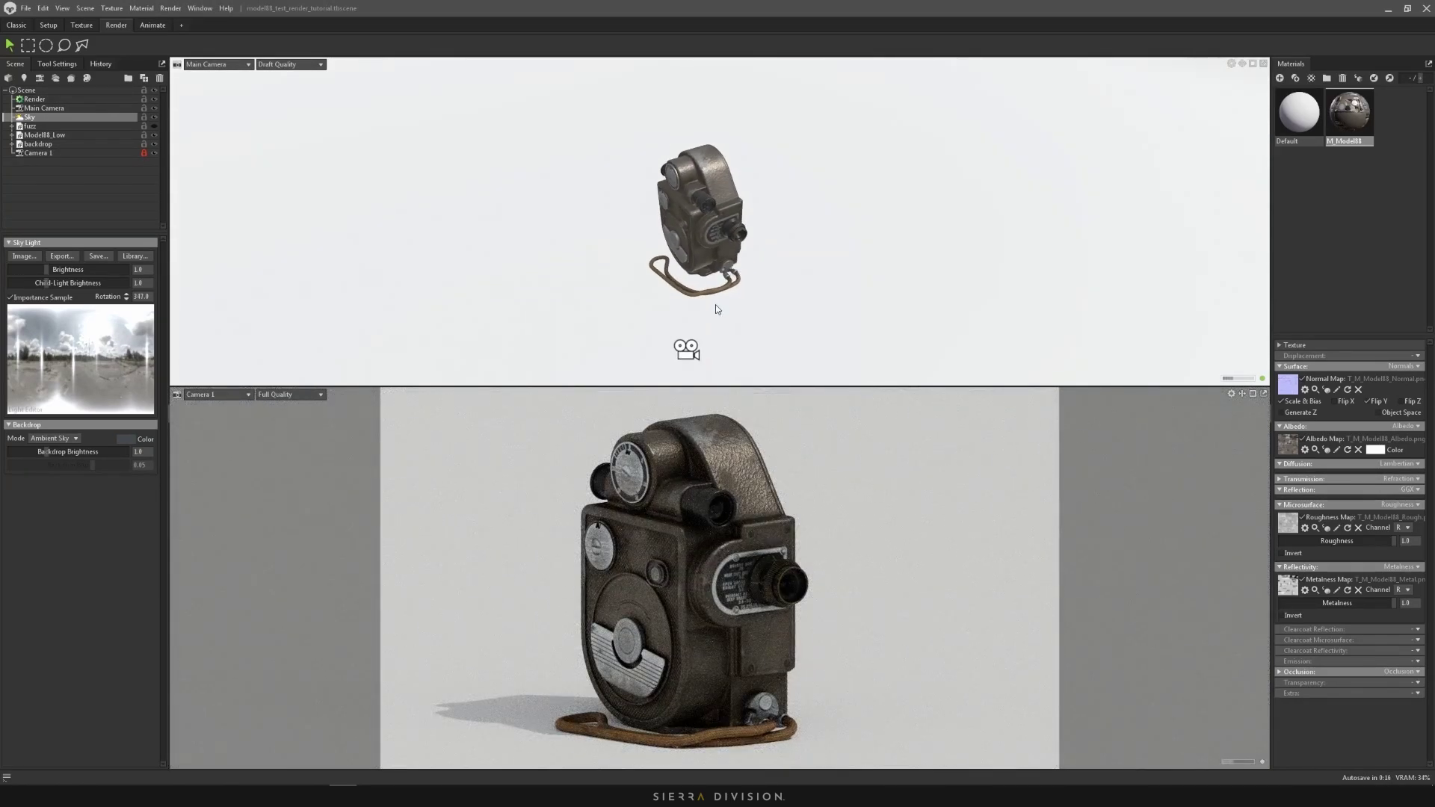
left_click_drag(715, 304, 616, 263)
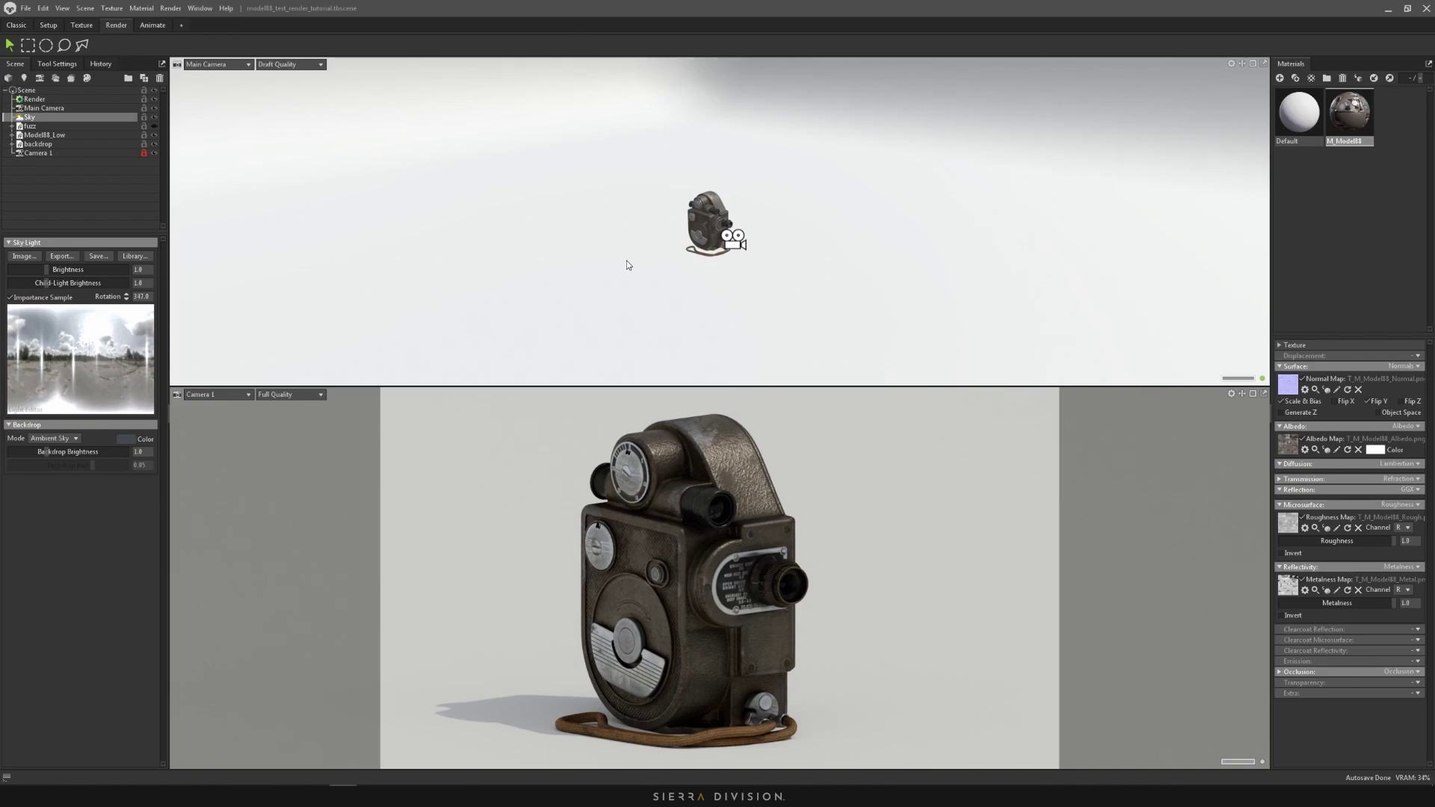
left_click_drag(661, 174, 765, 102)
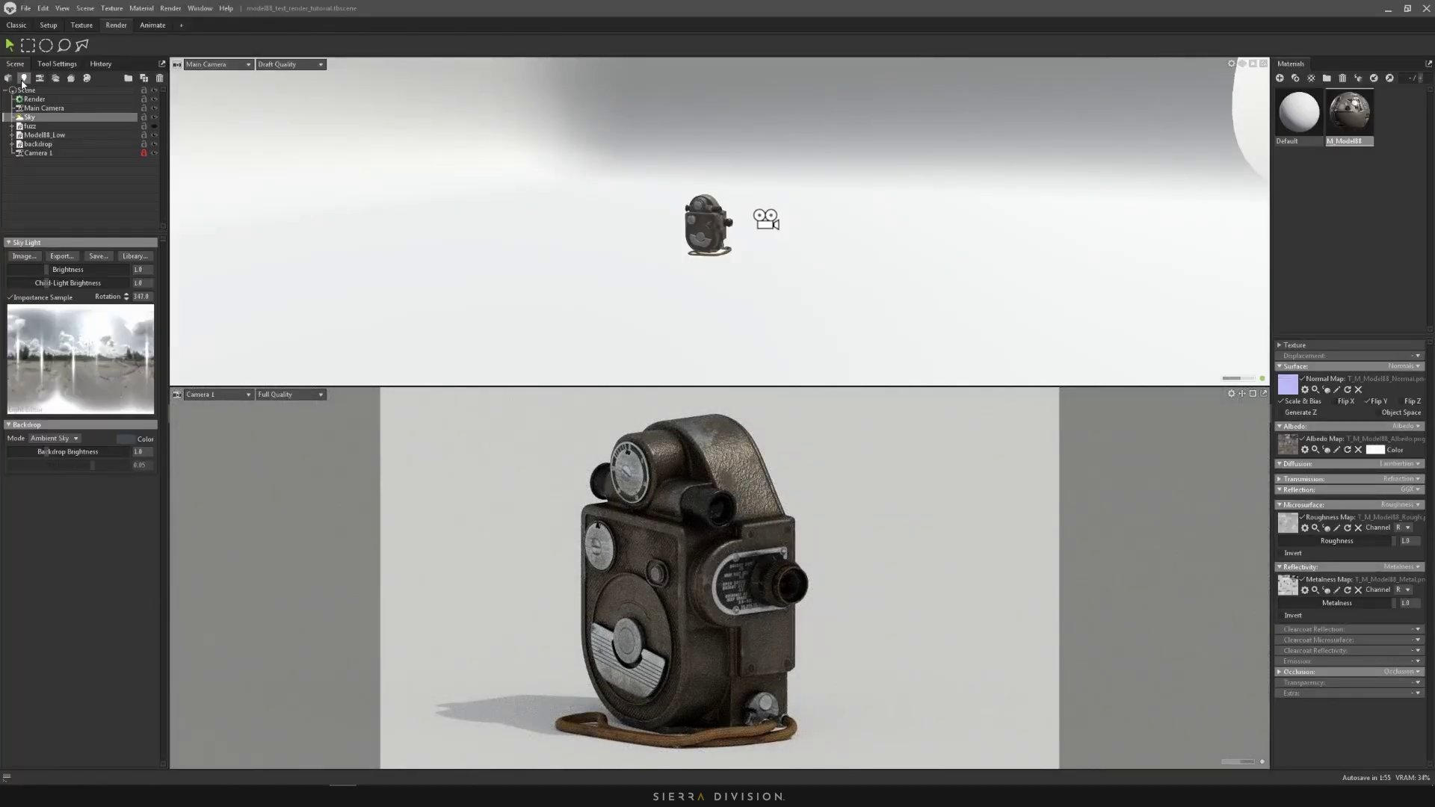
- Add spot light Light 1 and move it above and to the left of the camera model
left_click(23, 79)
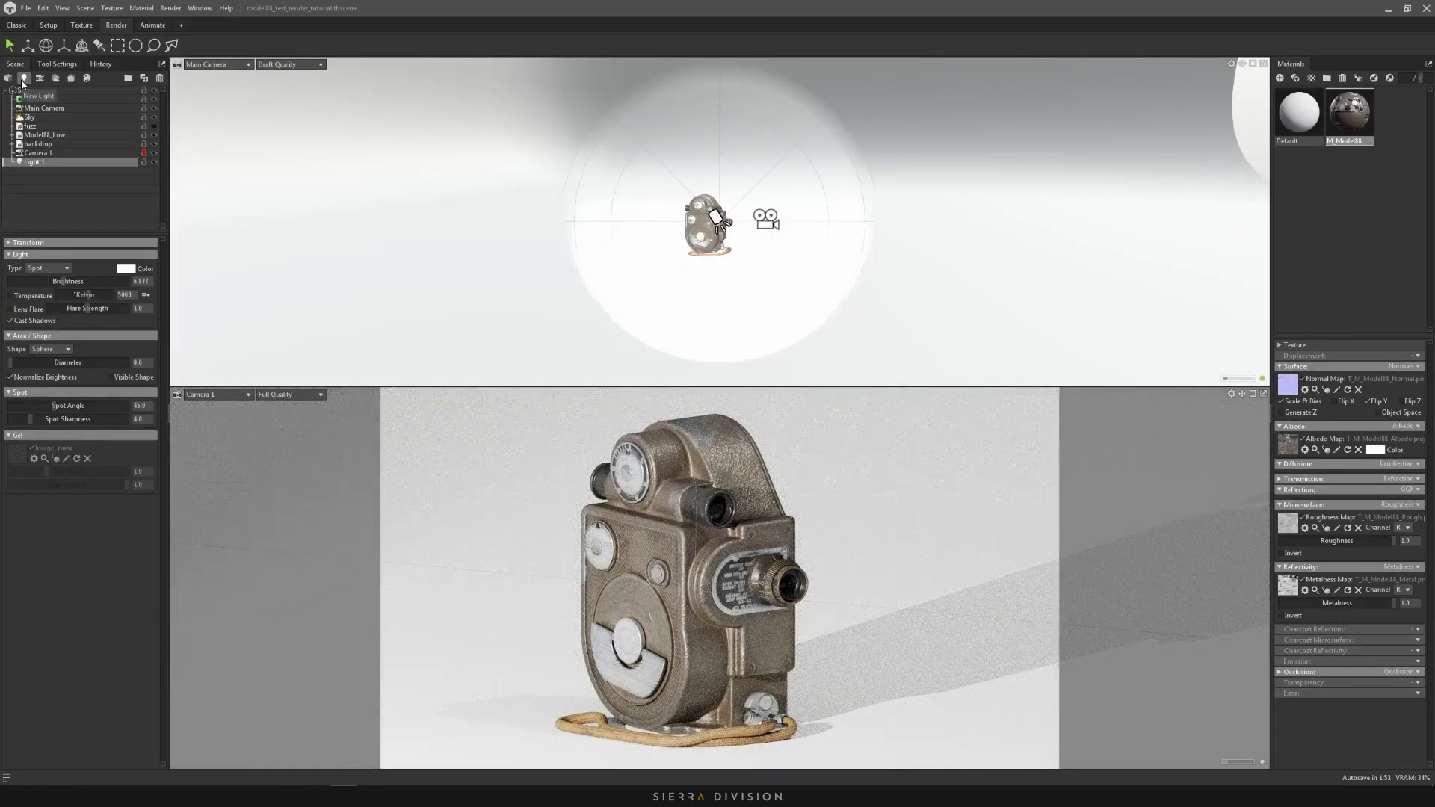
key("w")
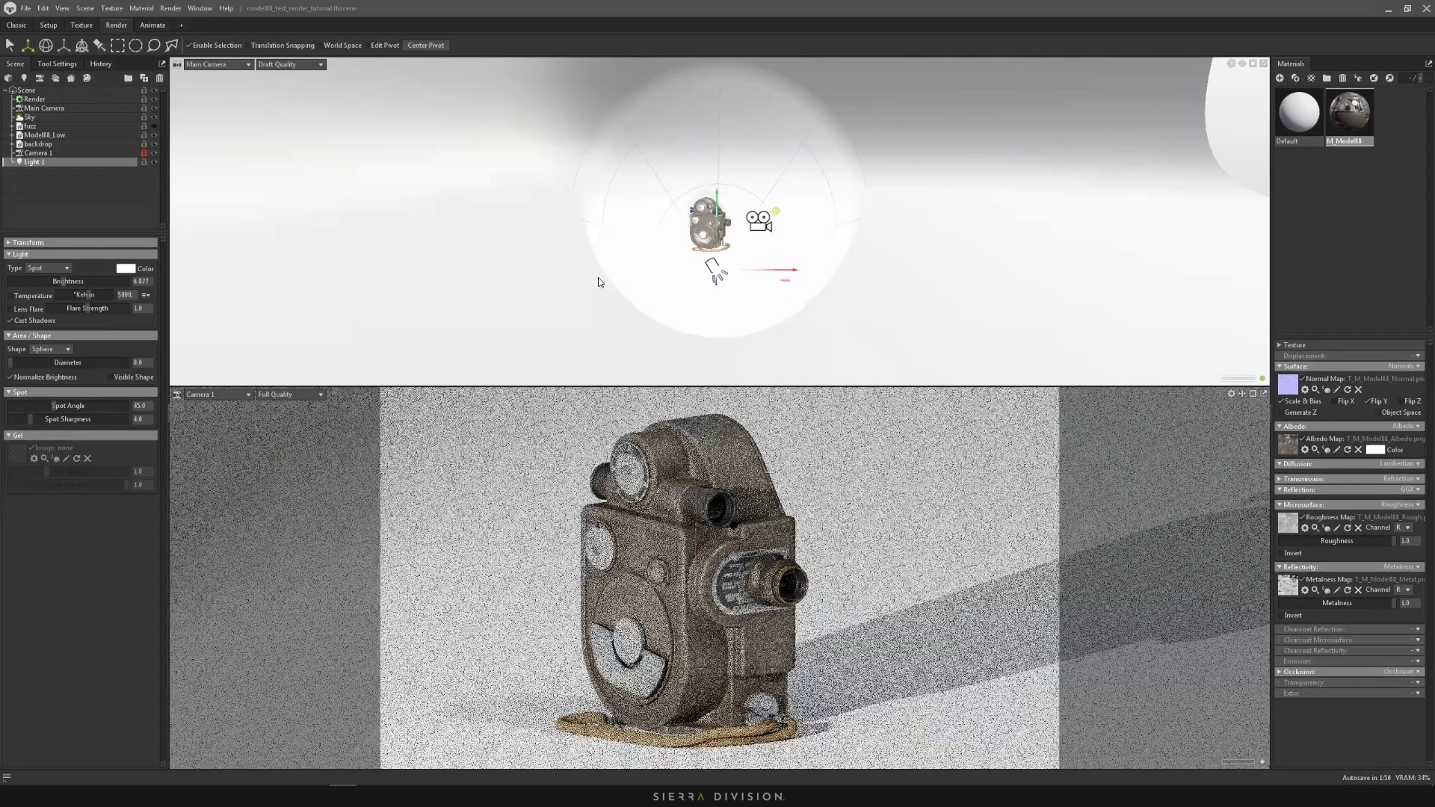
left_click_drag(598, 282, 537, 294)
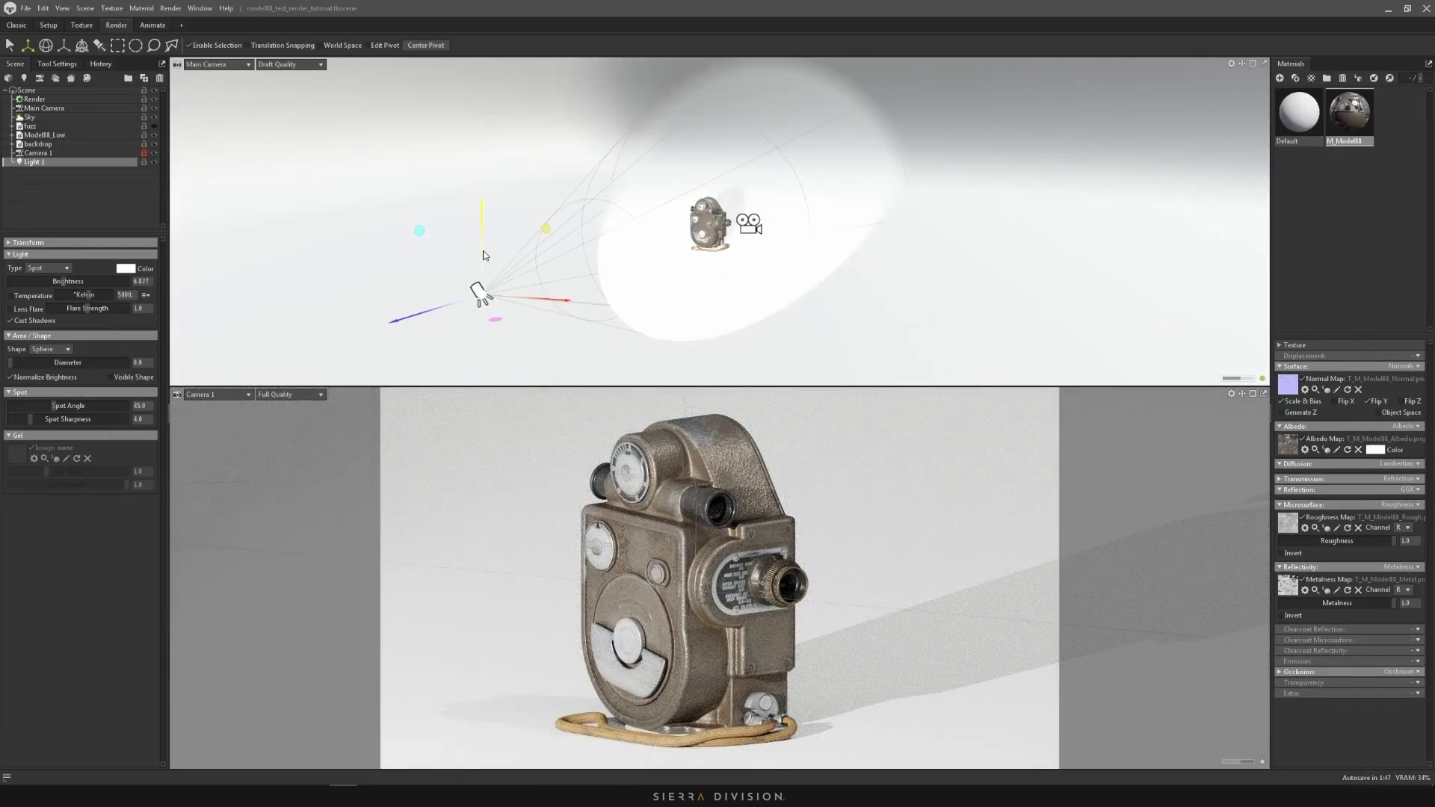
left_click_drag(553, 306, 652, 100)
key("e")
key("w")
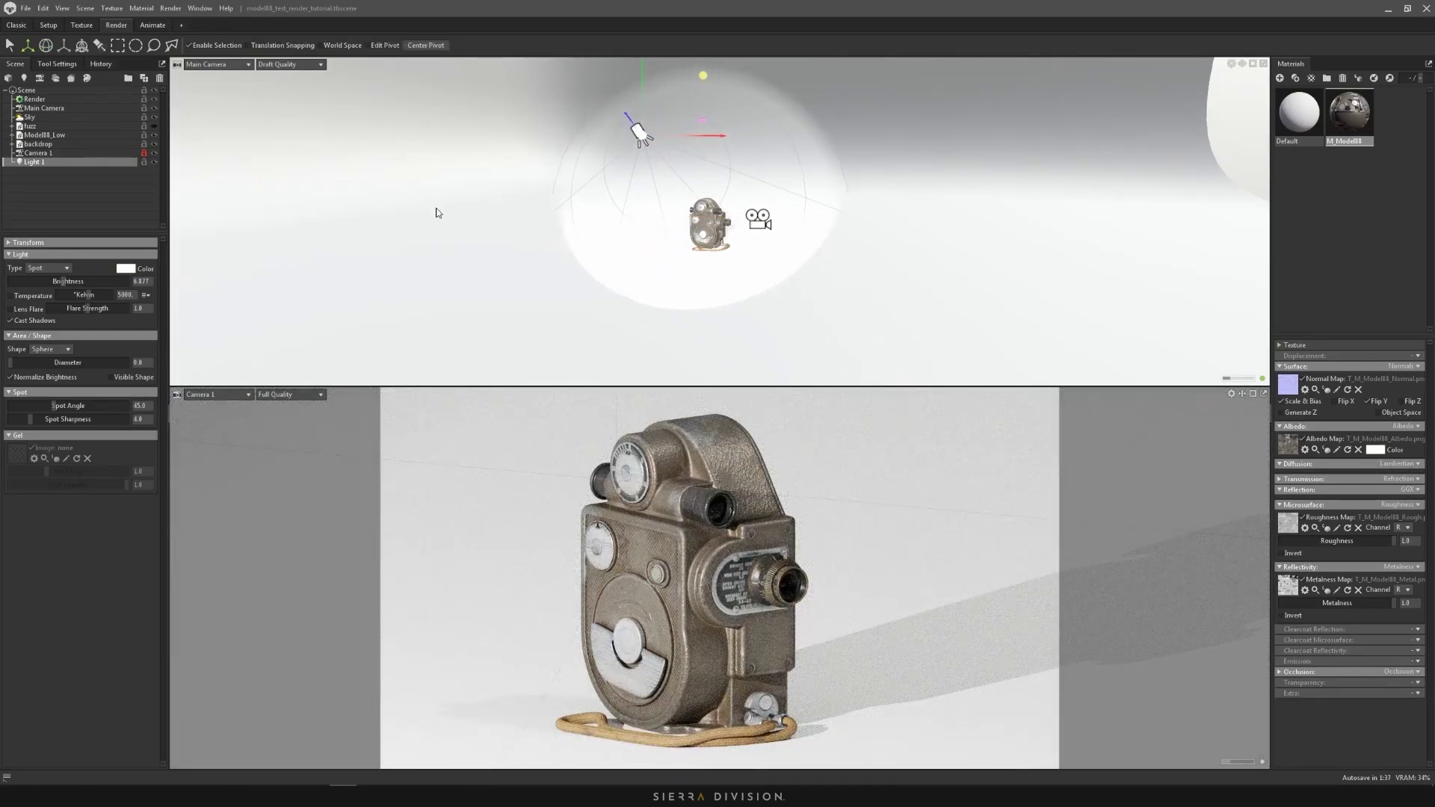
- Lower Light 1's brightness slightly, enlarge its diameter, and rotate the sky lighting
left_click_drag(64, 288, 55, 281)
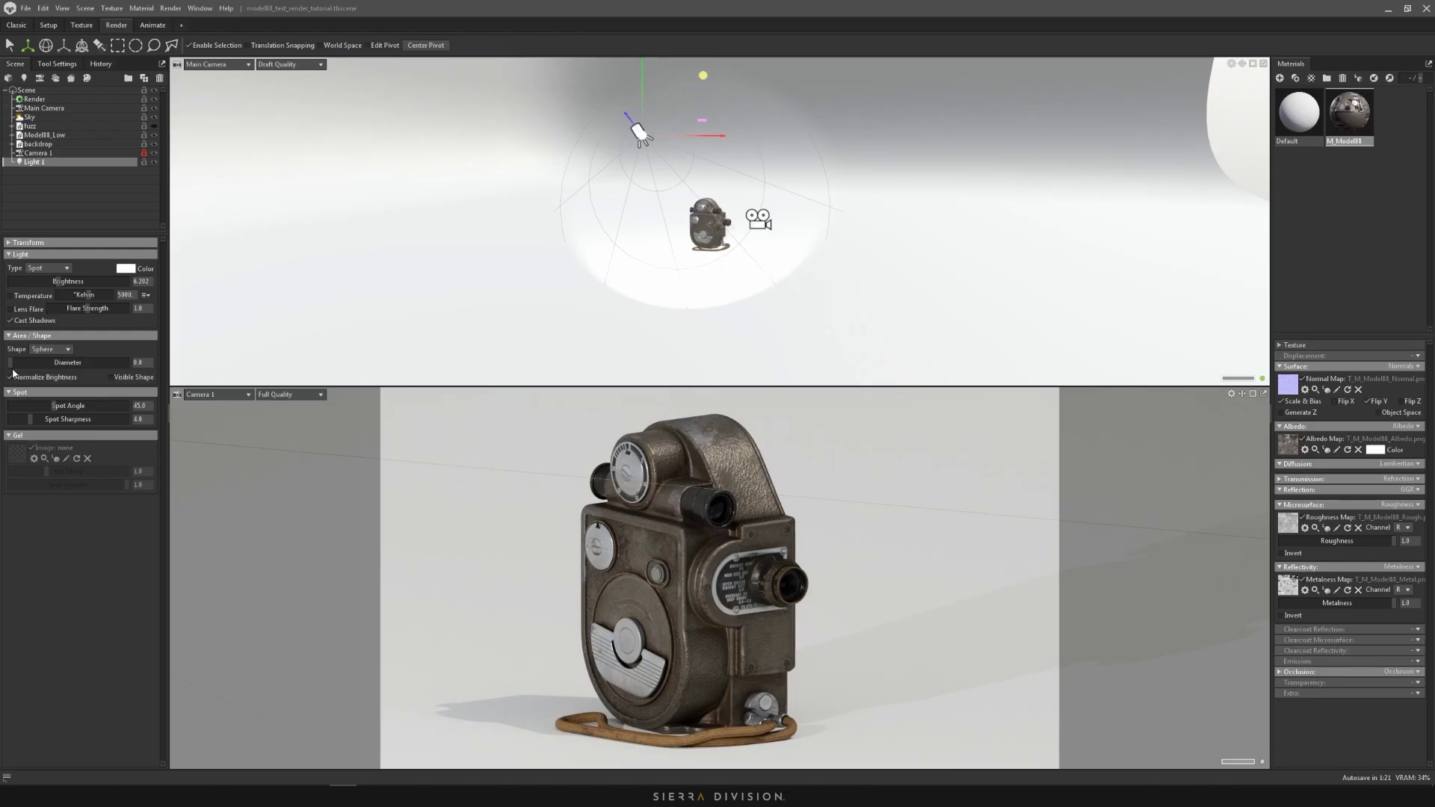
left_click_drag(9, 362, 43, 363)
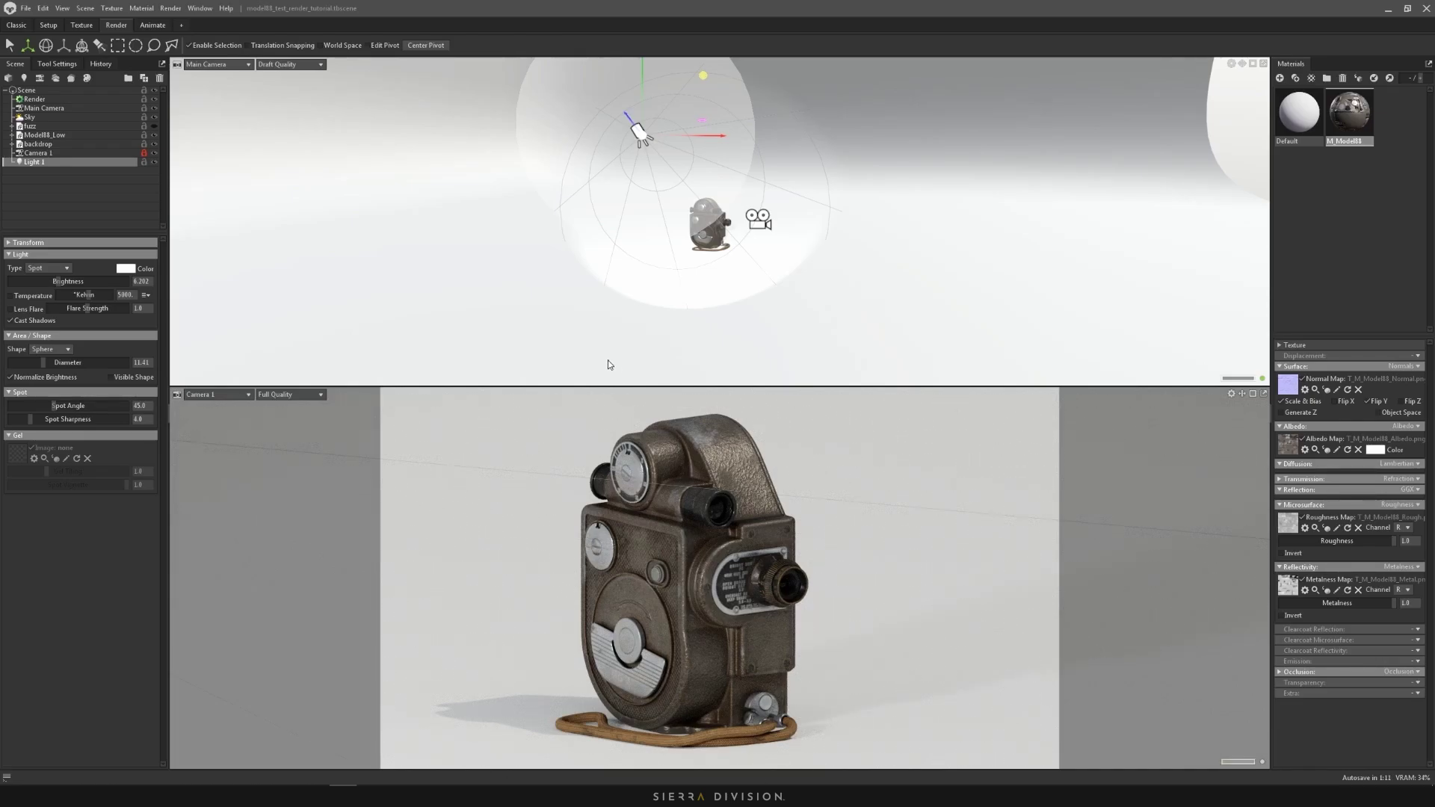
mouse_move(594, 346)
left_mouse_down("shift")
mouse_move(619, 346)
mouse_move(493, 333)
mouse_move(596, 349)
left_mouse_up("shift")
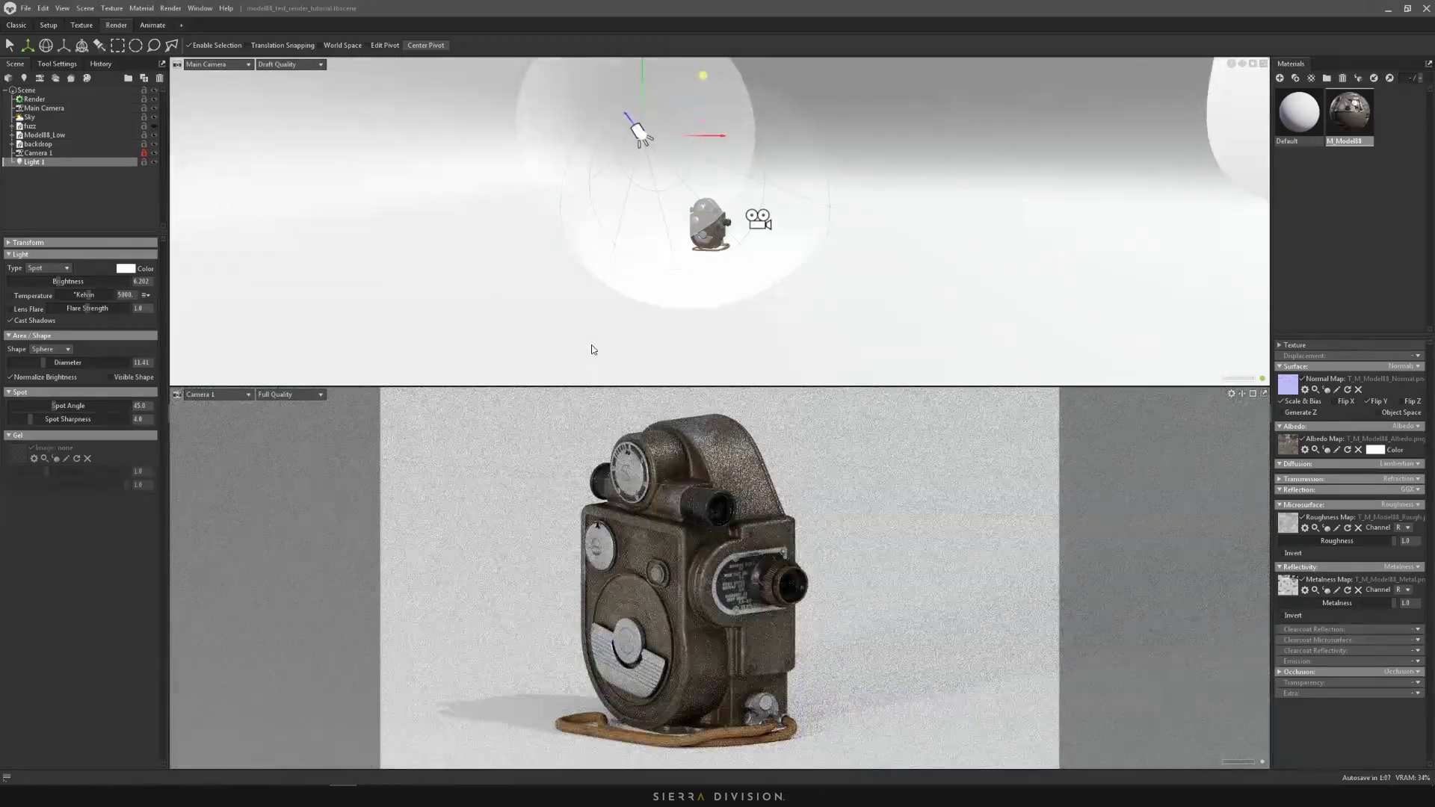
left_click(34, 117)
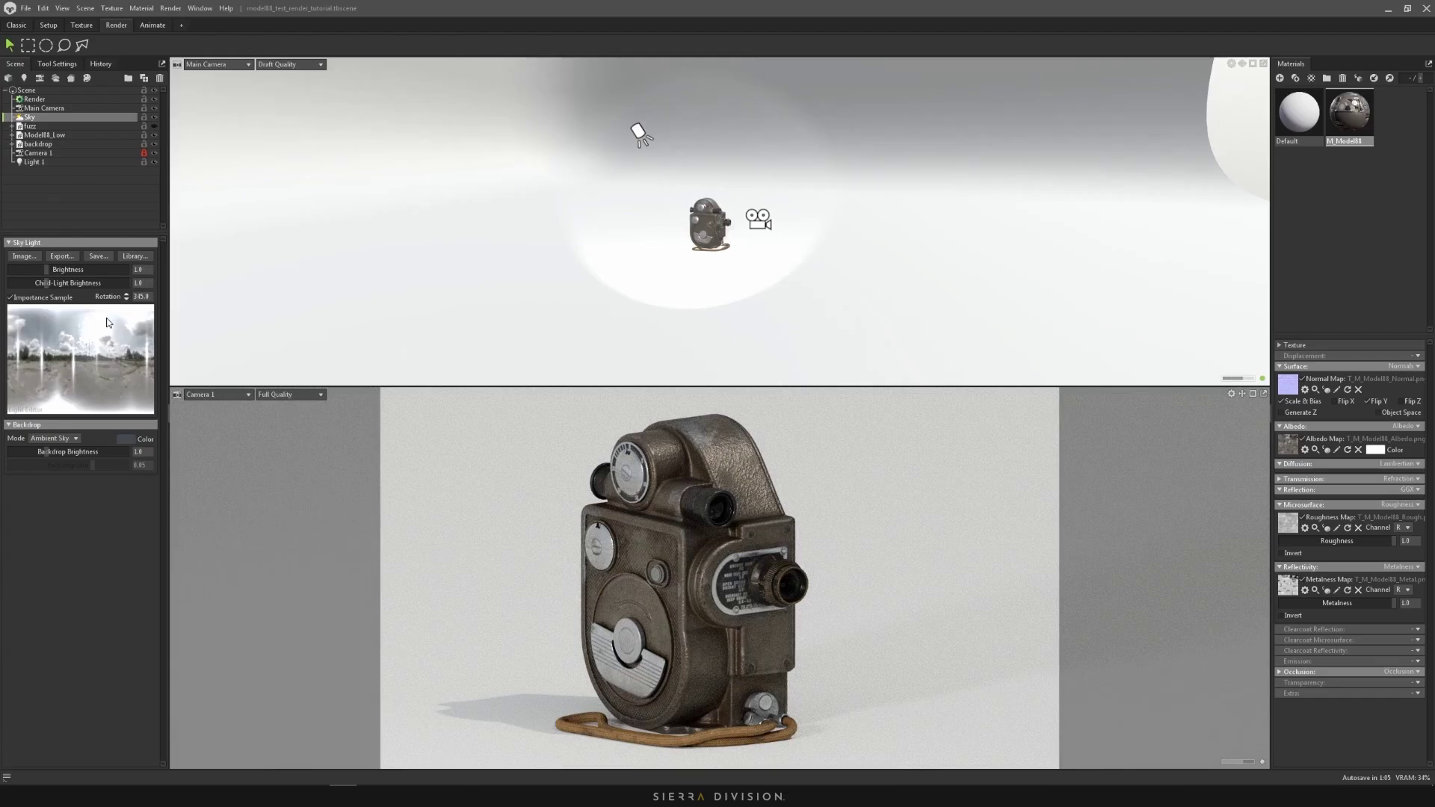
left_click_drag(299, 359, 740, 266)
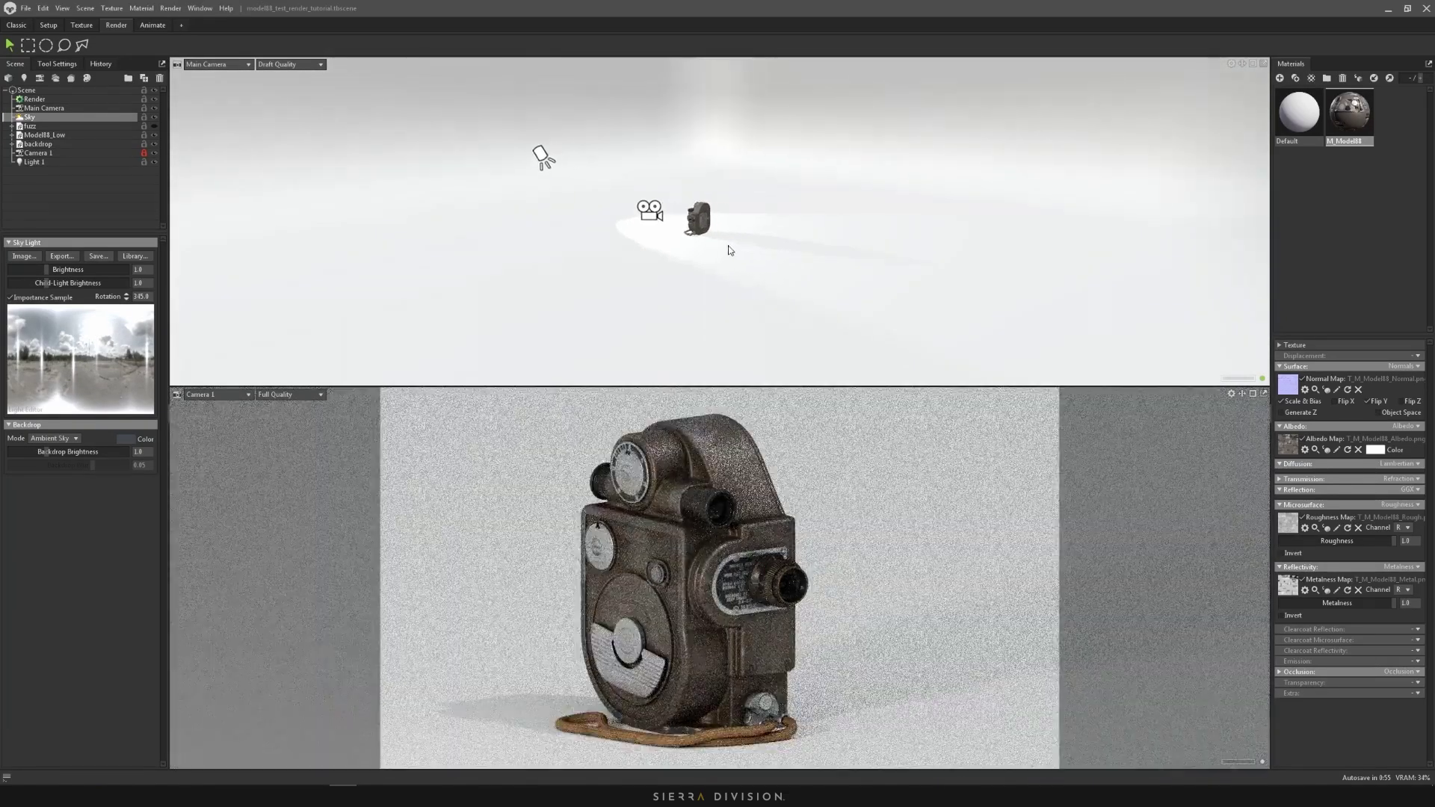
- Add a second spot light, Light 2, and dim its brightness slightly
left_click(24, 78)
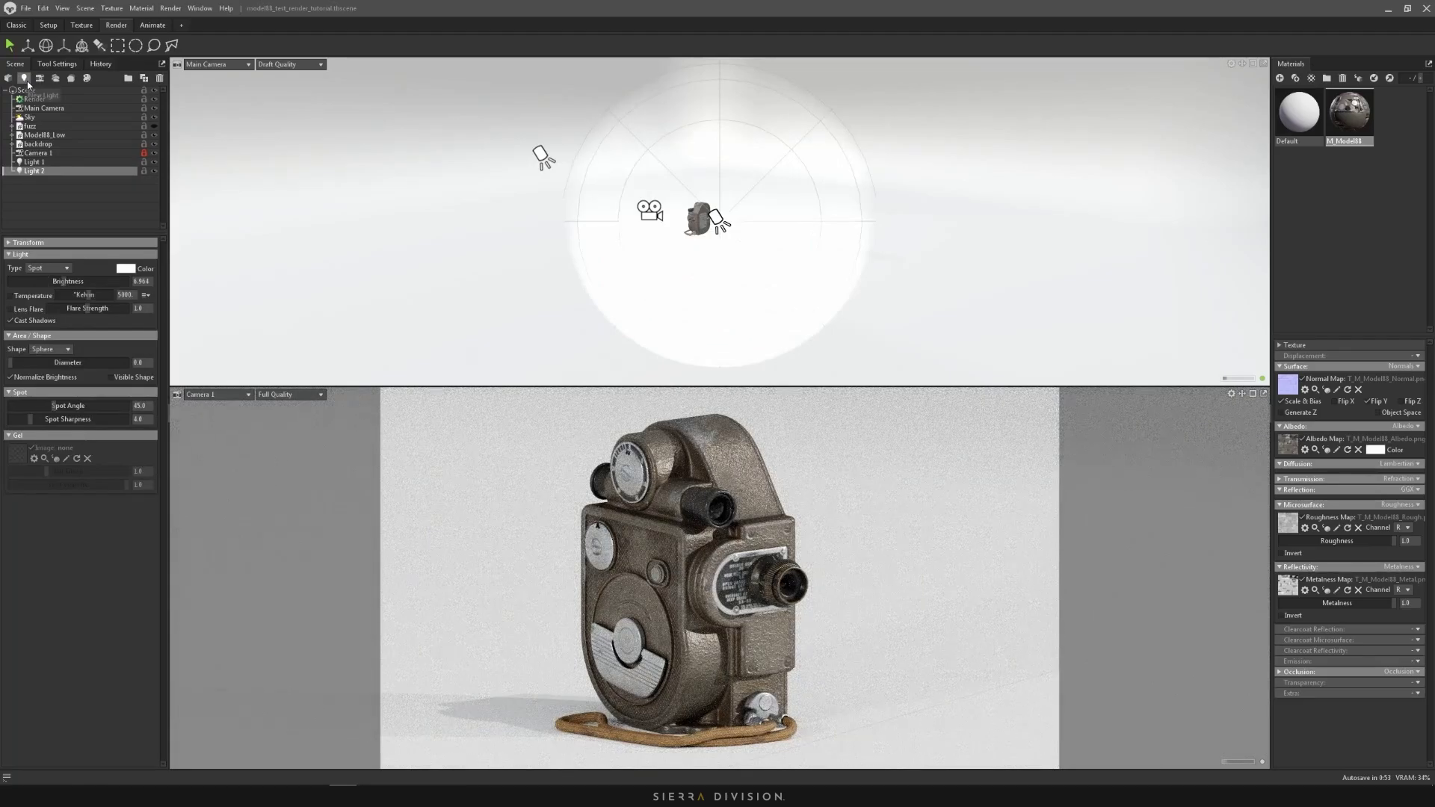
left_click_drag(65, 284, 61, 282)
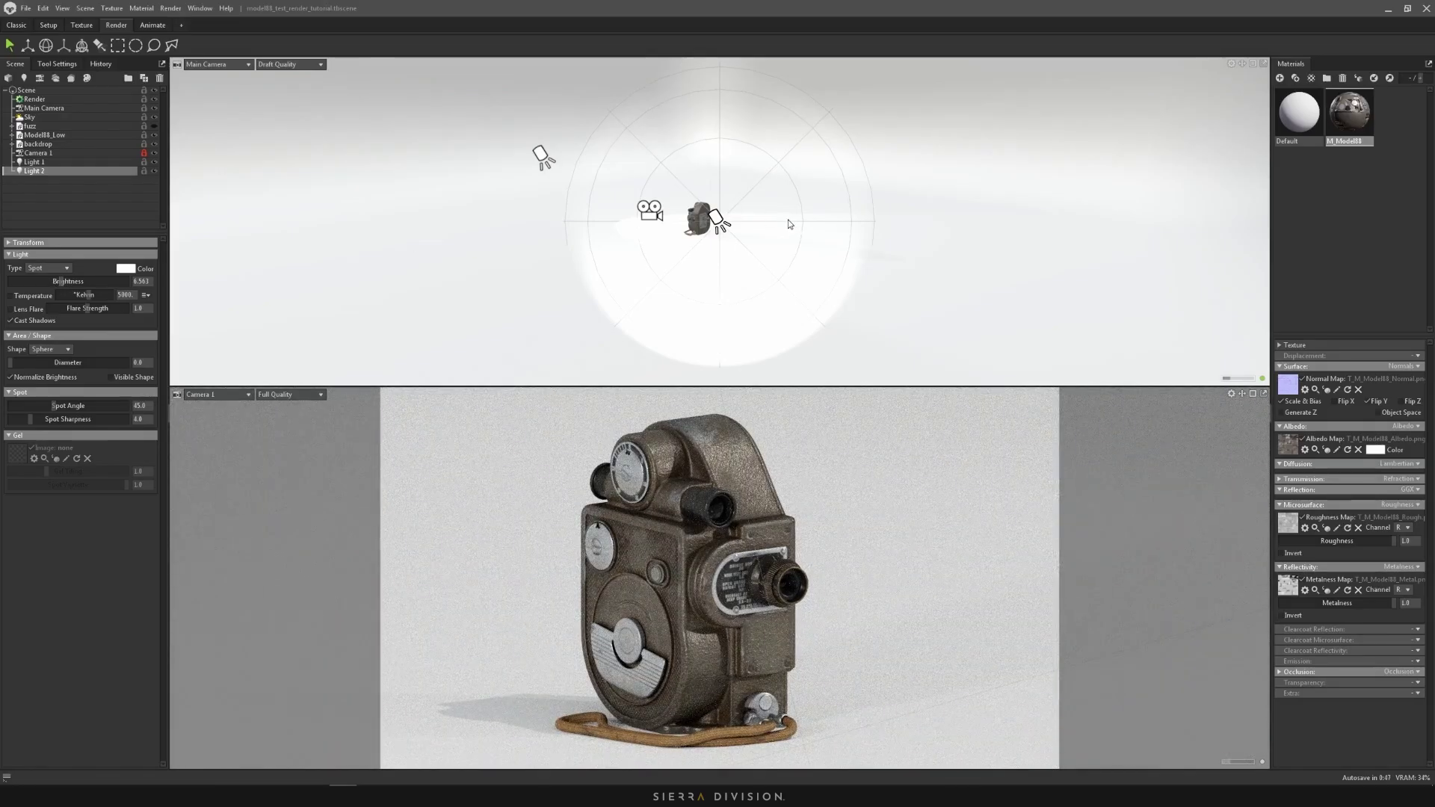
left_click_drag(538, 150, 673, 222)
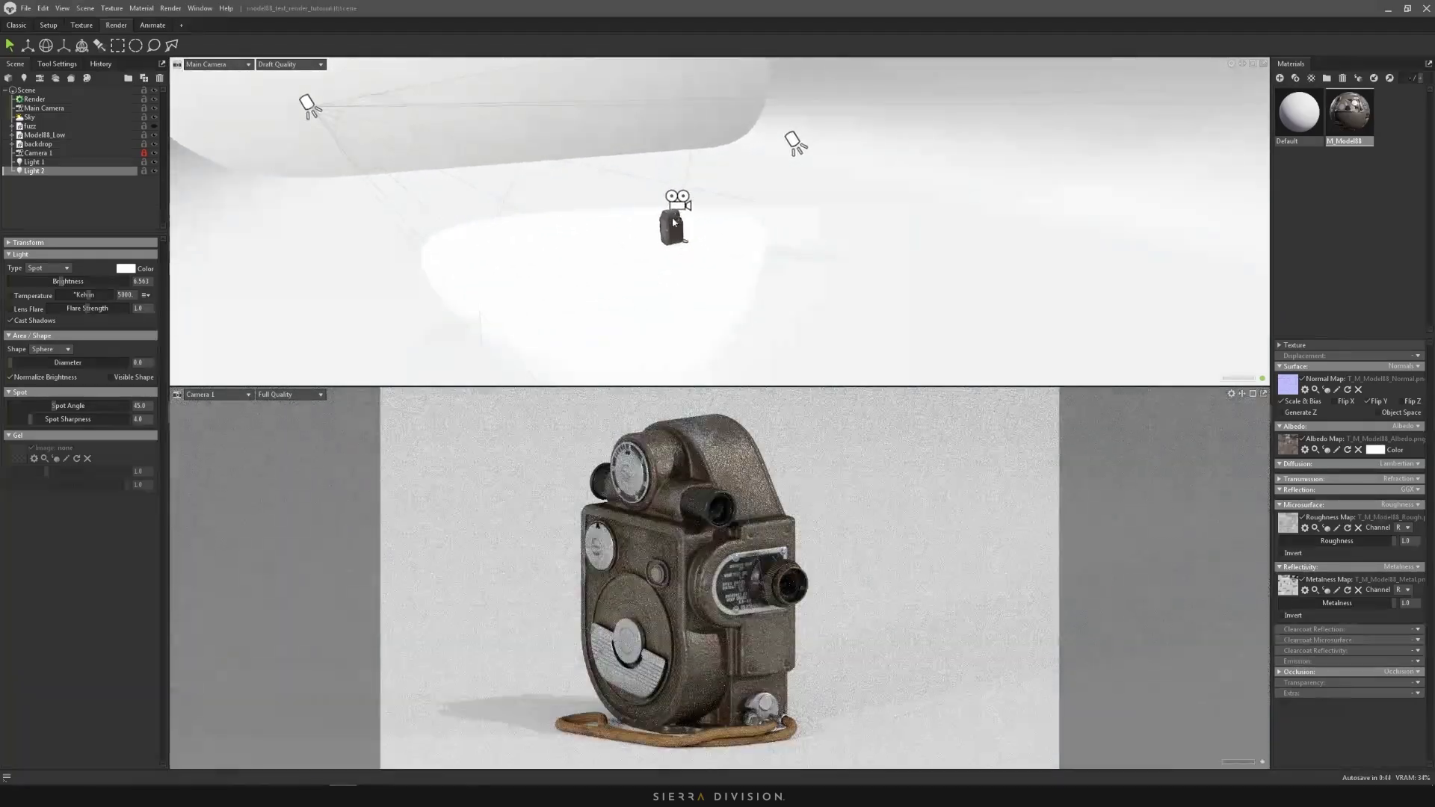
- Add Light 3, lower it toward the model, and set its diameter to 16.71
left_click(24, 78)
key("w")
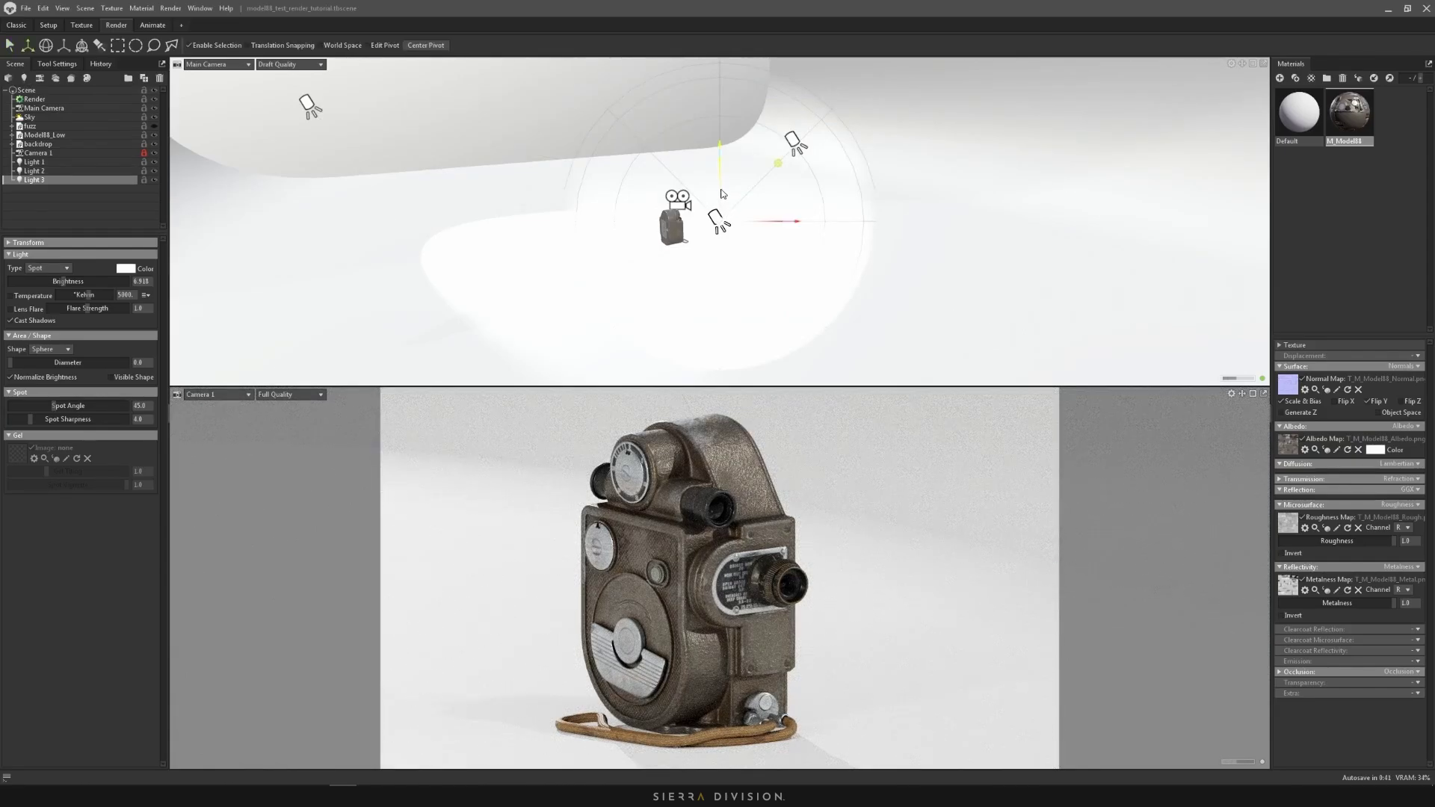
left_click_drag(722, 193, 723, 222)
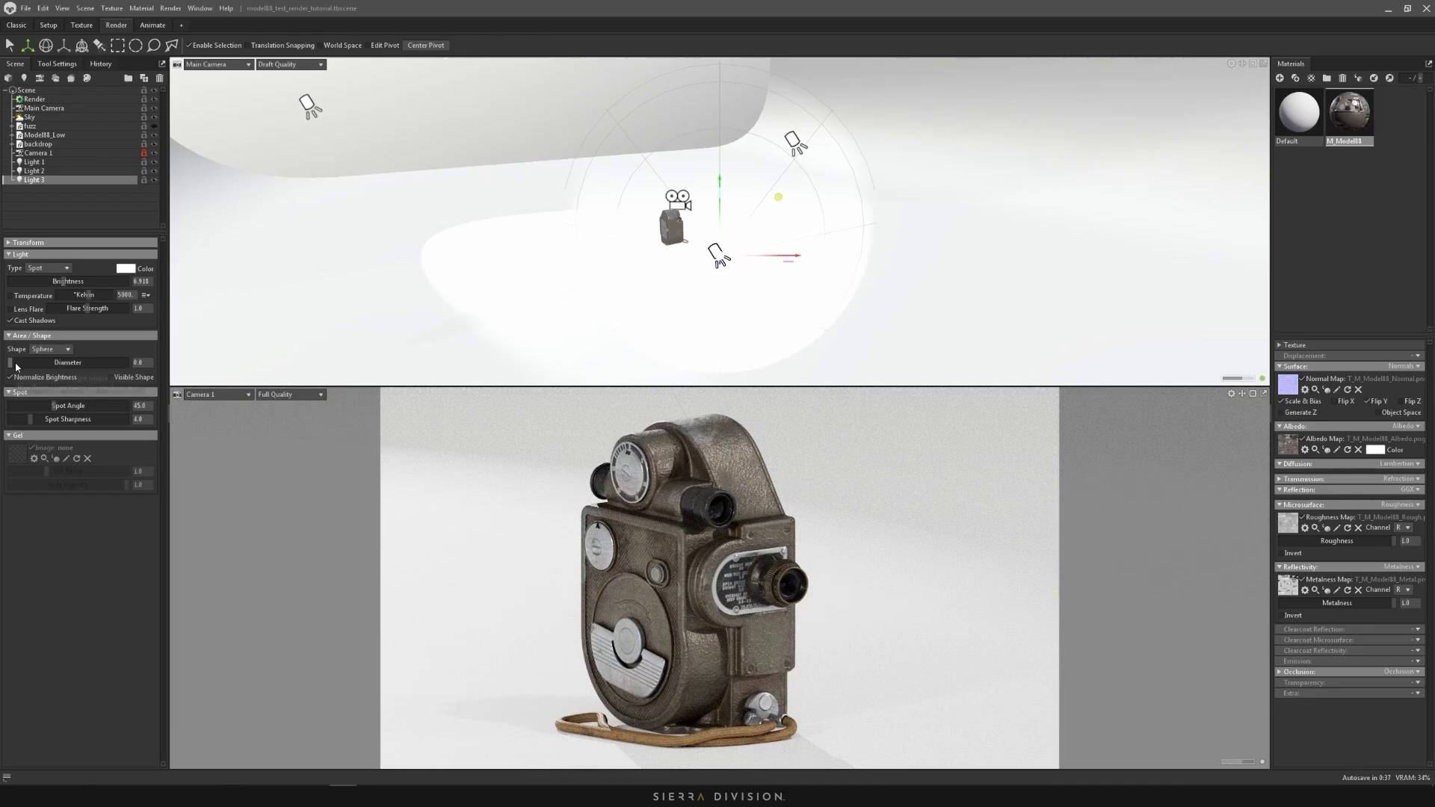
left_click_drag(20, 362, 47, 363)
- Compare the lighting with Light 2 toggled in the single camera view, then return to the split layout
left_click(22, 27)
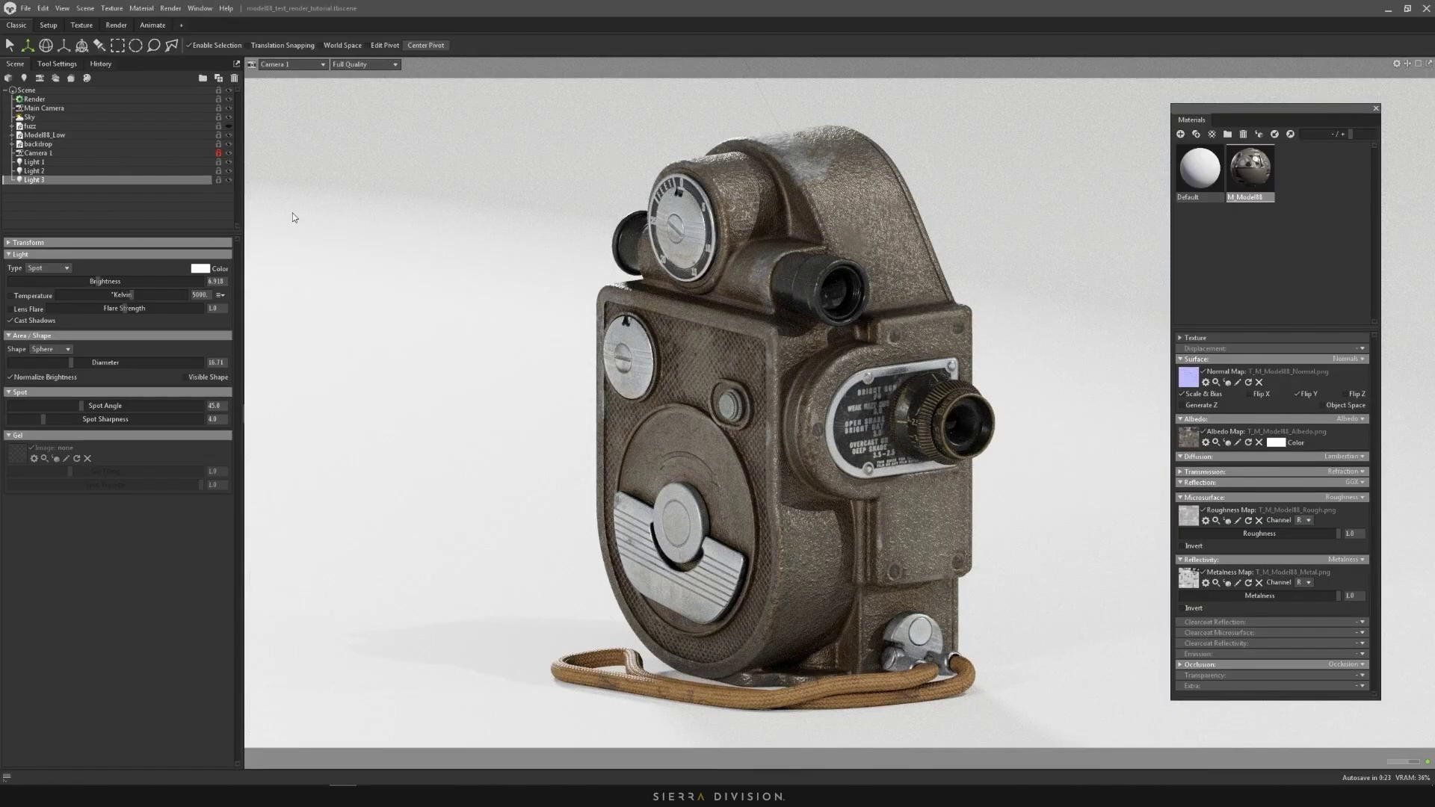
left_click(229, 171)
left_click(116, 25)
- Select Light 2 and rotate it to aim at the camera model
left_click(33, 170)
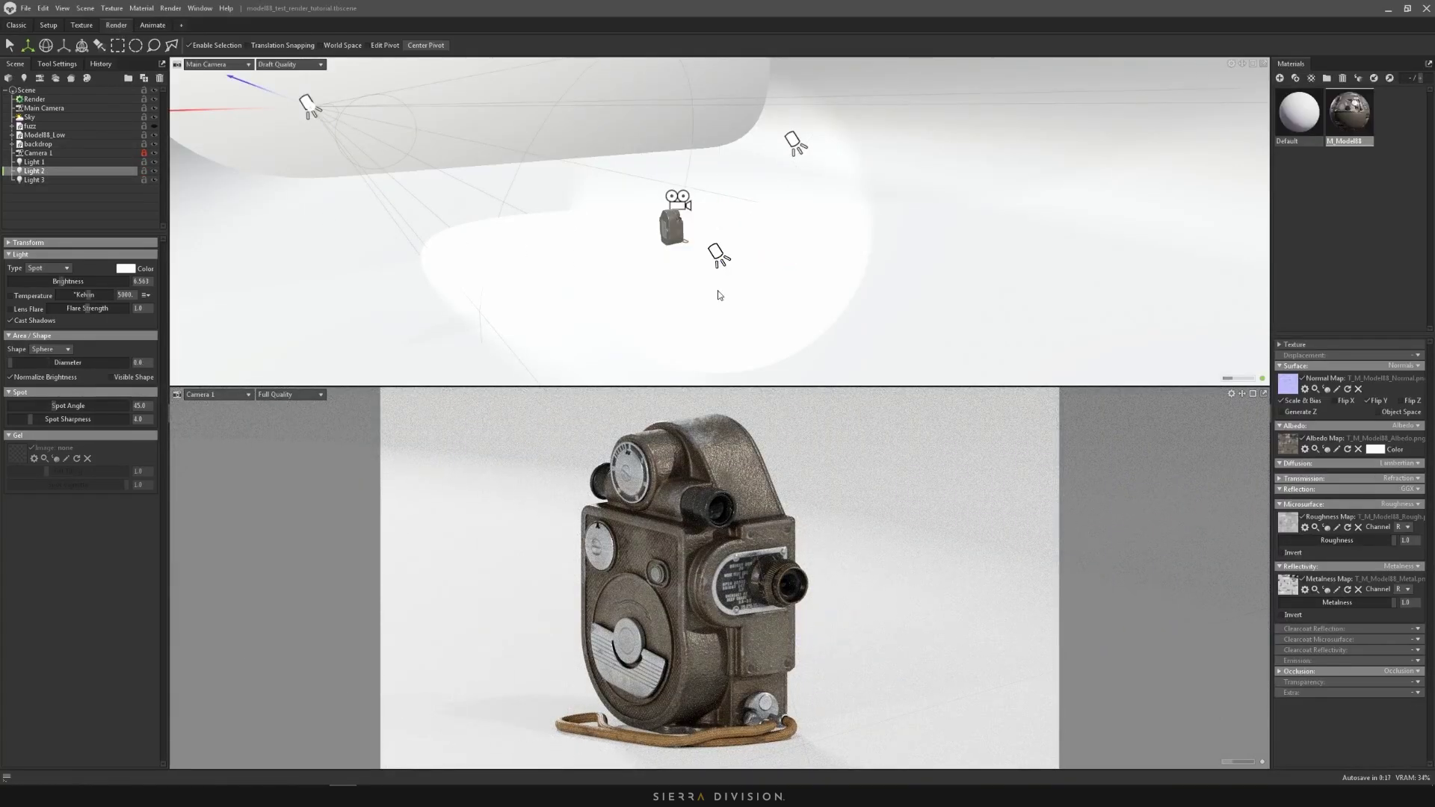
left_click_drag(635, 284, 792, 299)
key("e")
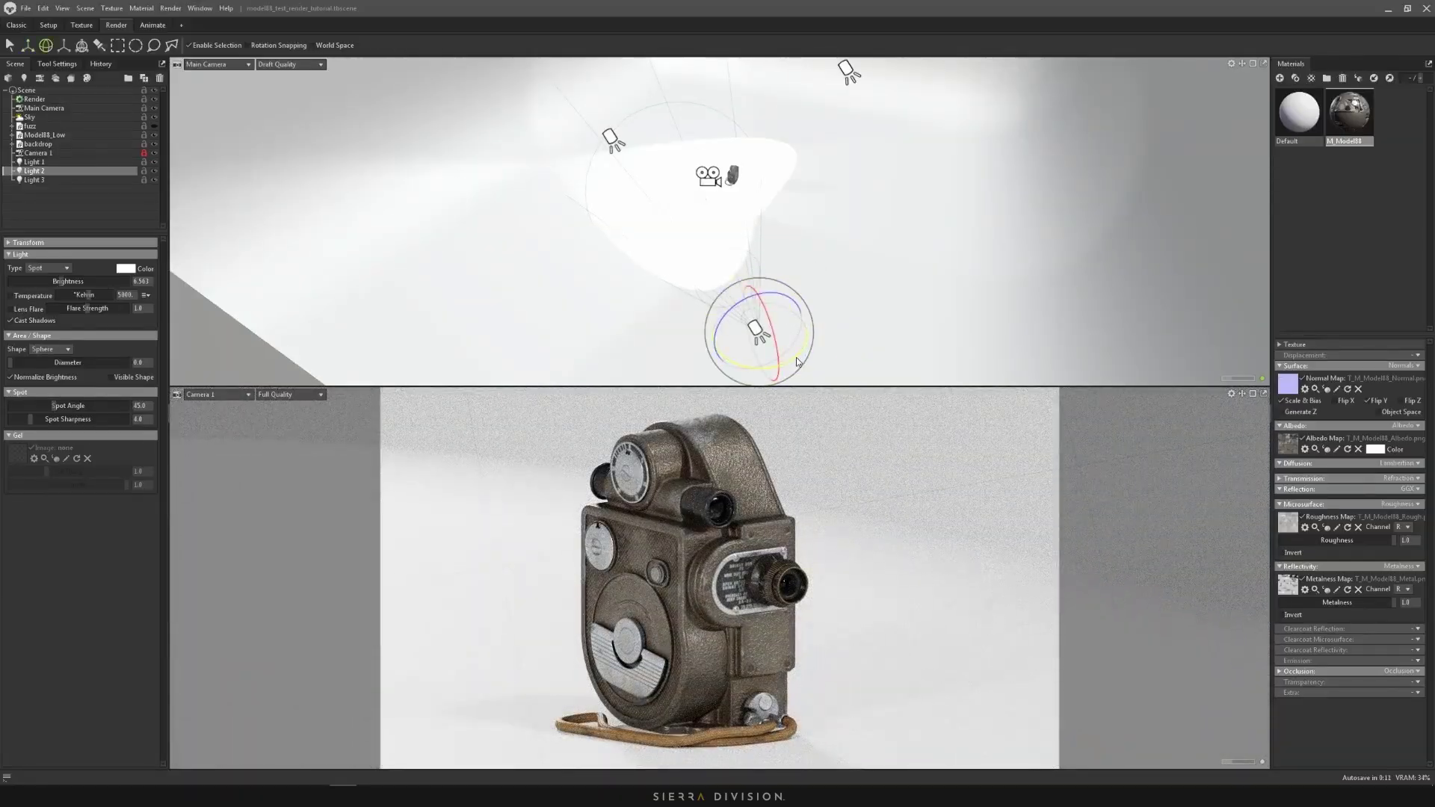
left_click_drag(796, 358, 778, 345)
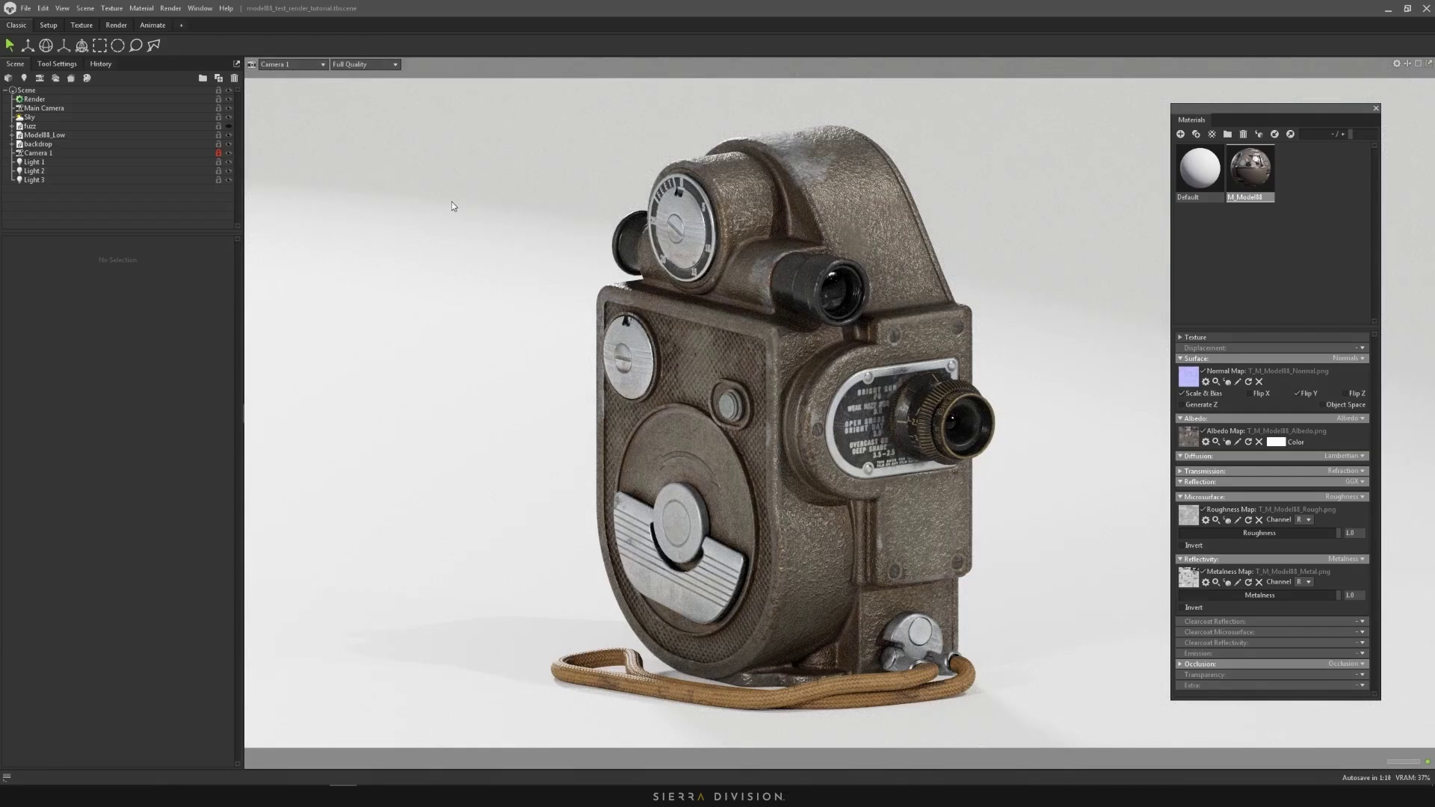
- Open the Render settings, scroll down to Output, and lock Camera 1
left_click(39, 100)
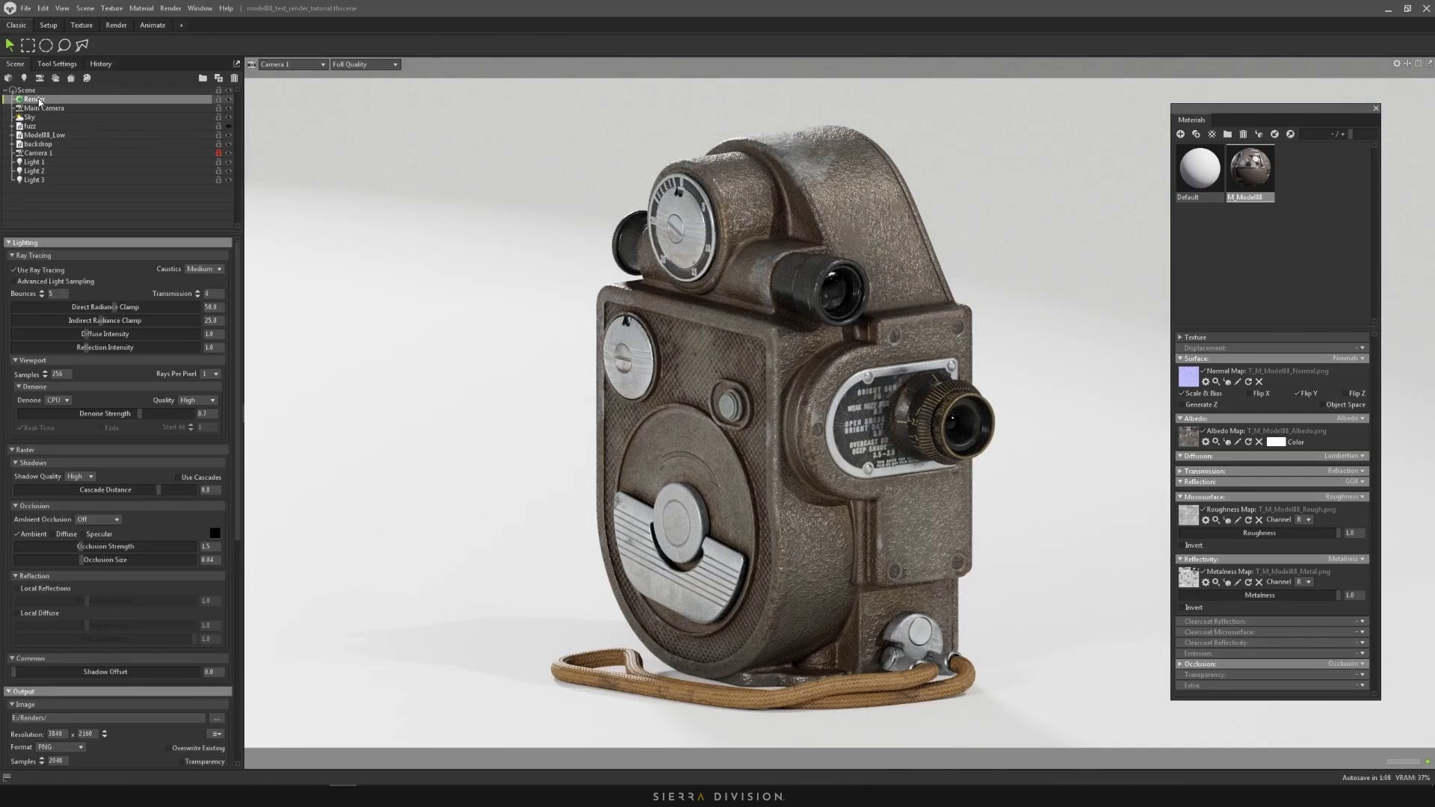
scroll(50, 309, "down", 3)
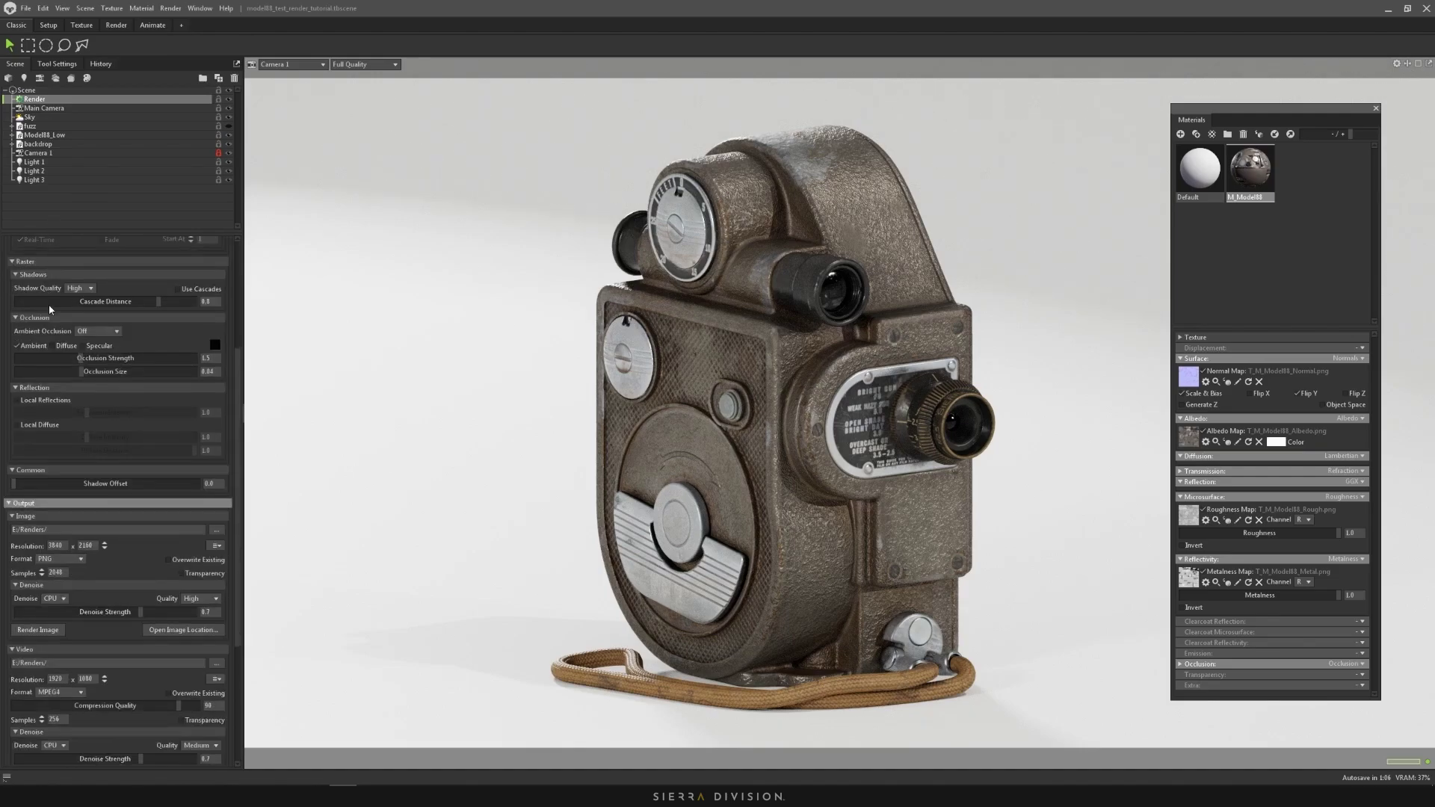
scroll(50, 309, "down", 3)
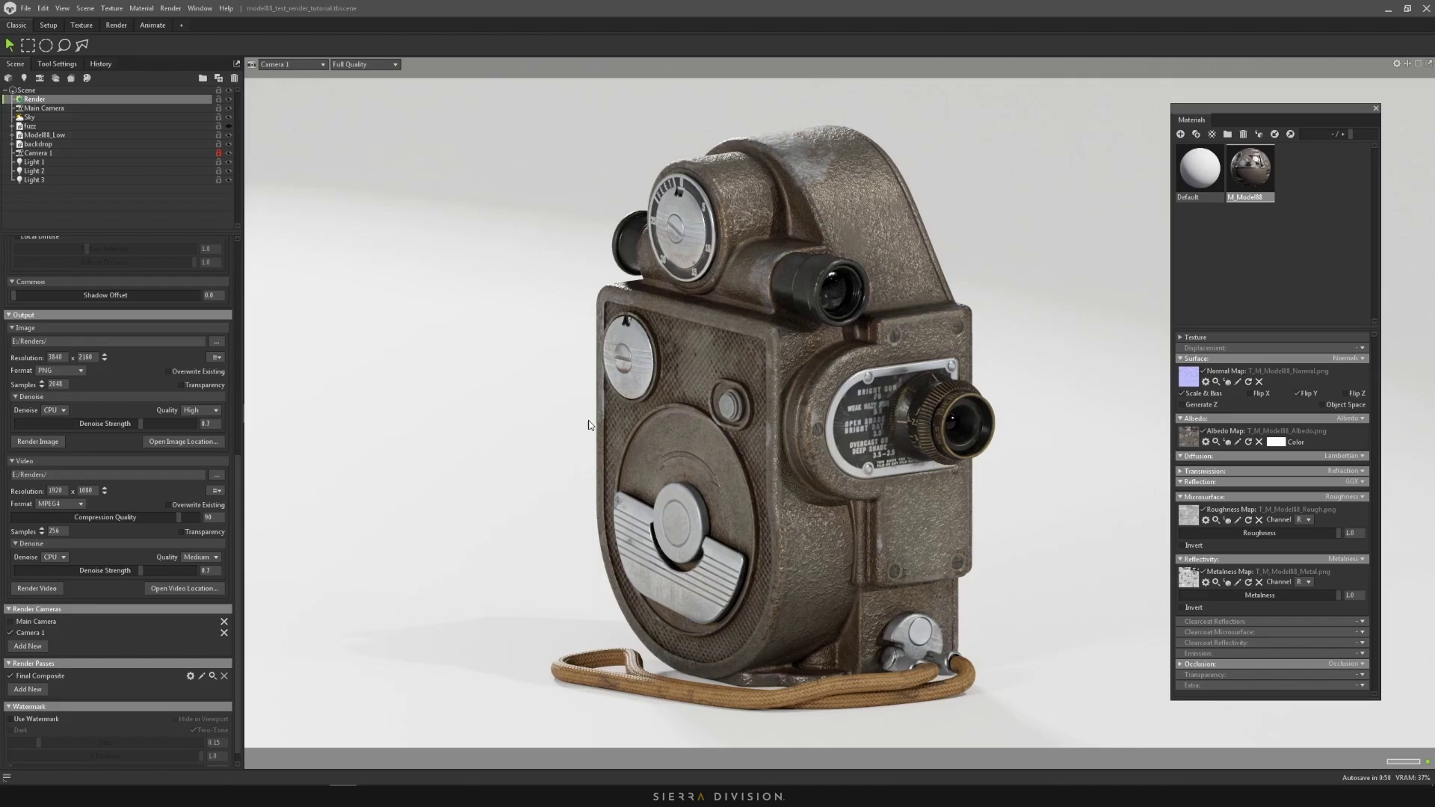
left_click(218, 152)
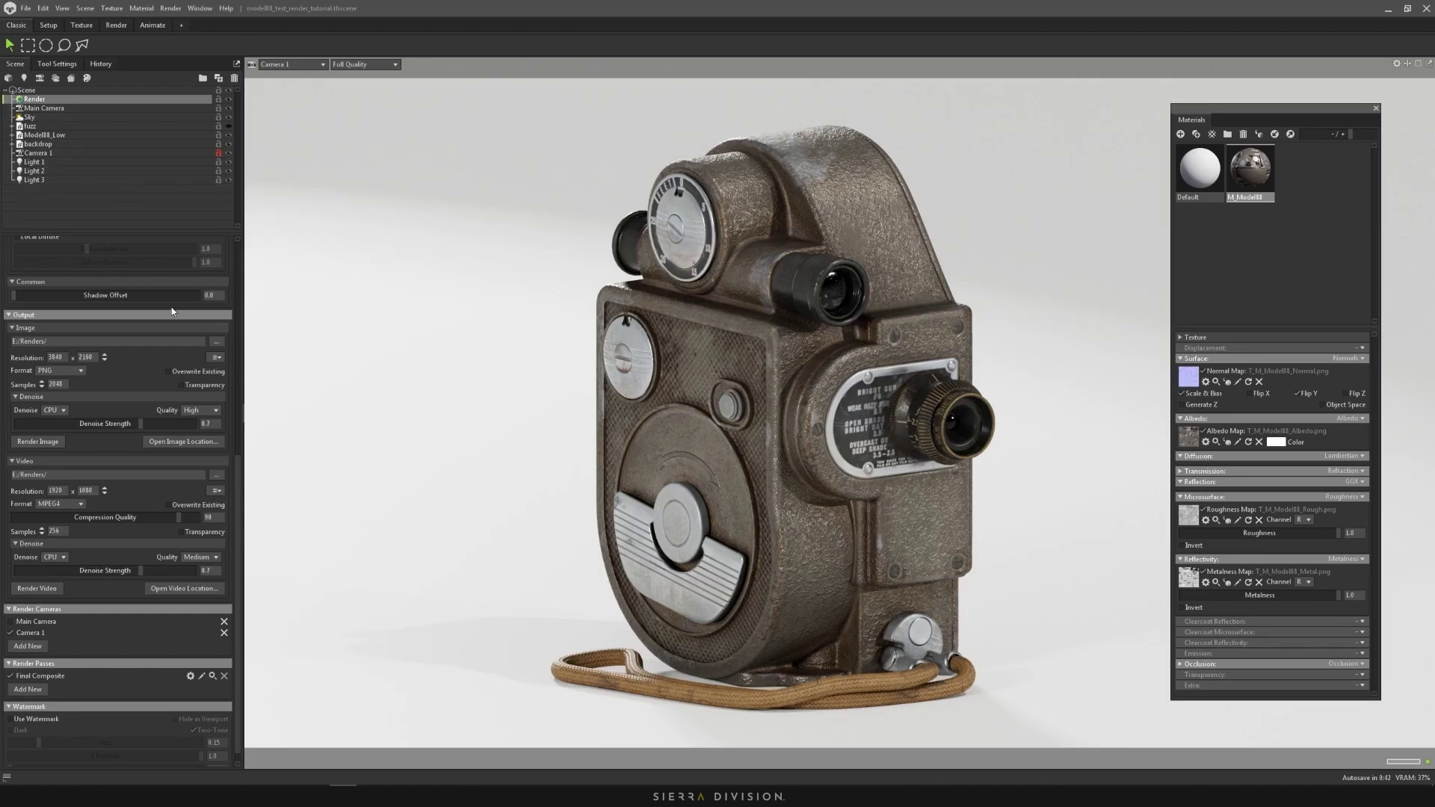